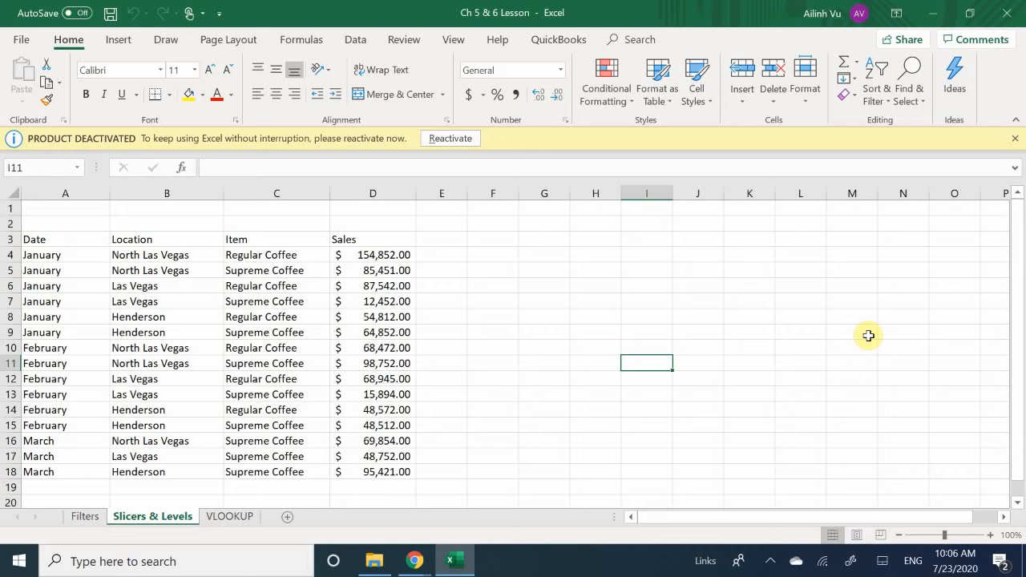
Step: Switch to the Filters worksheet and select a single cell inside the sales data
{"action": "left_click", "coordinate": [85, 516]}
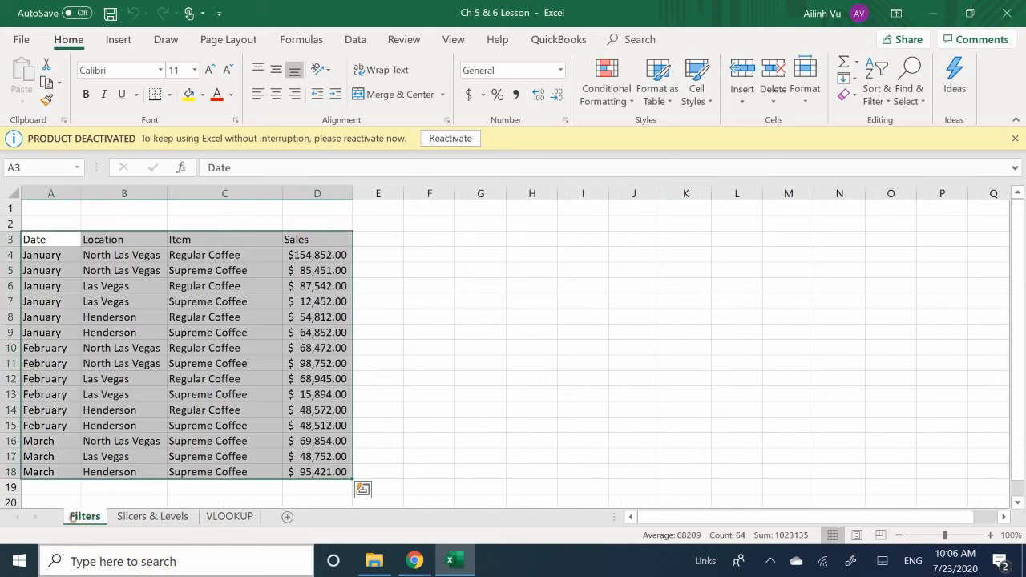
{"action": "left_click", "coordinate": [155, 392]}
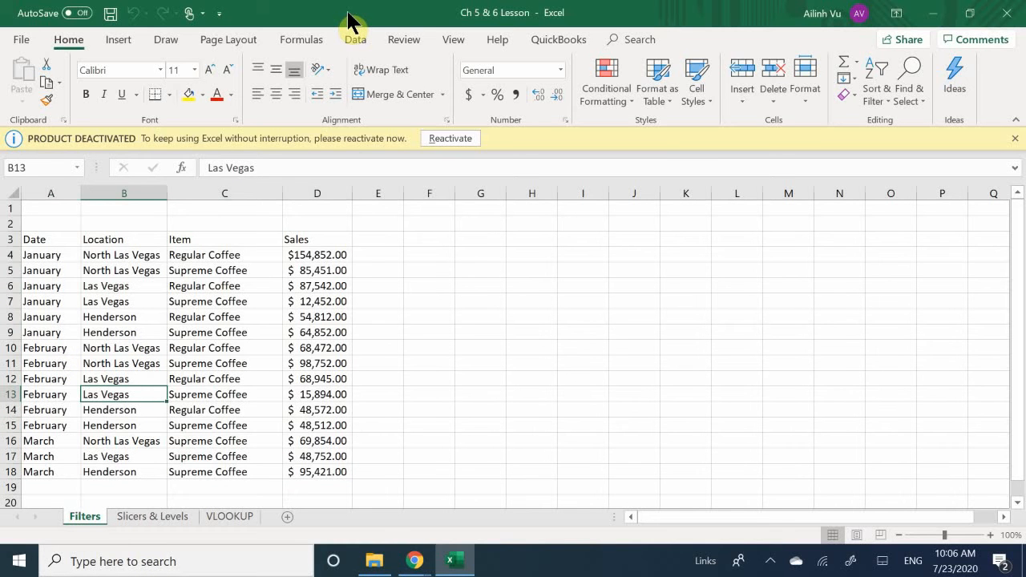
{"action": "left_click", "coordinate": [416, 563]}
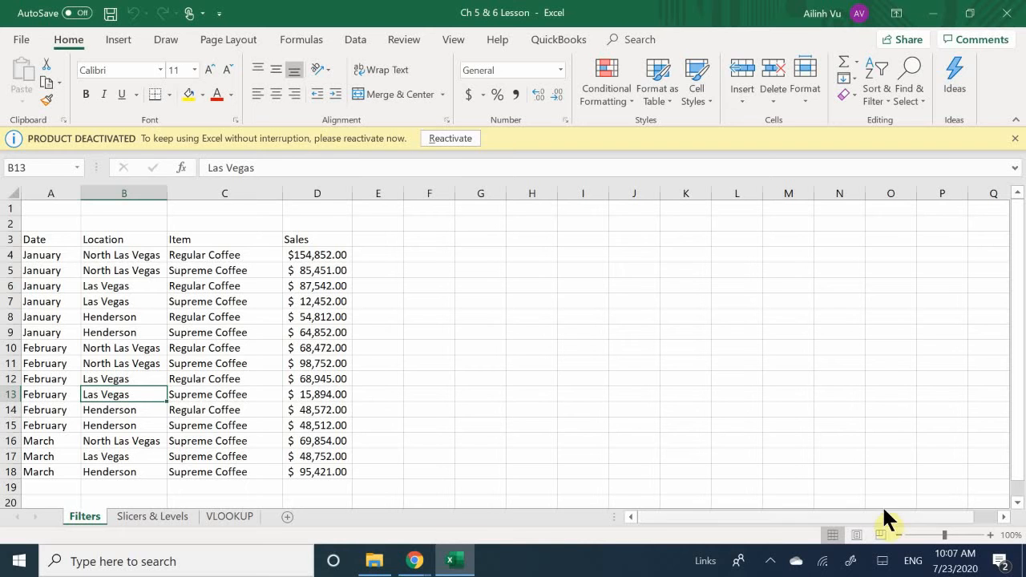
{"action": "left_click", "coordinate": [772, 560]}
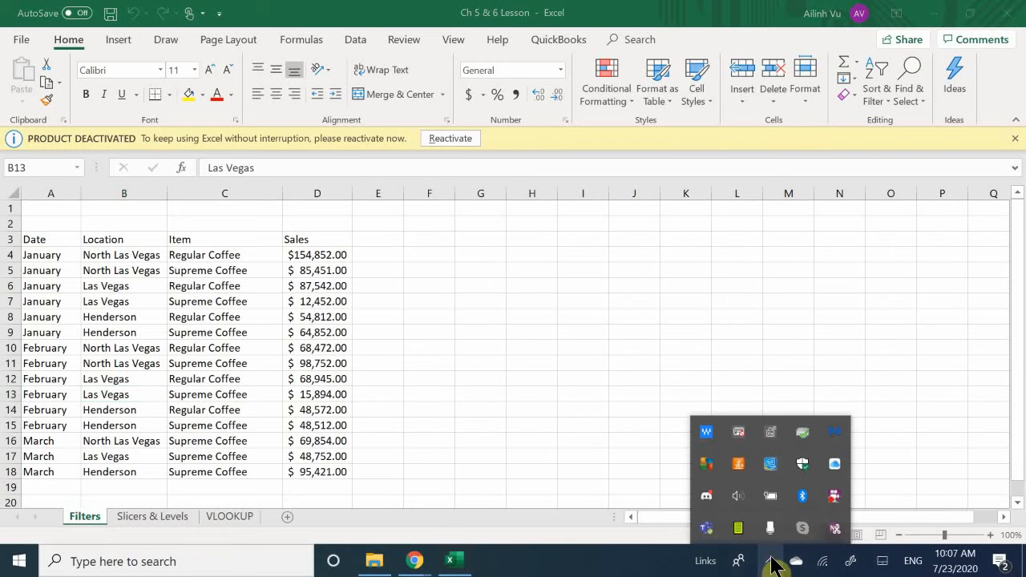
{"action": "right_click", "coordinate": [832, 498]}
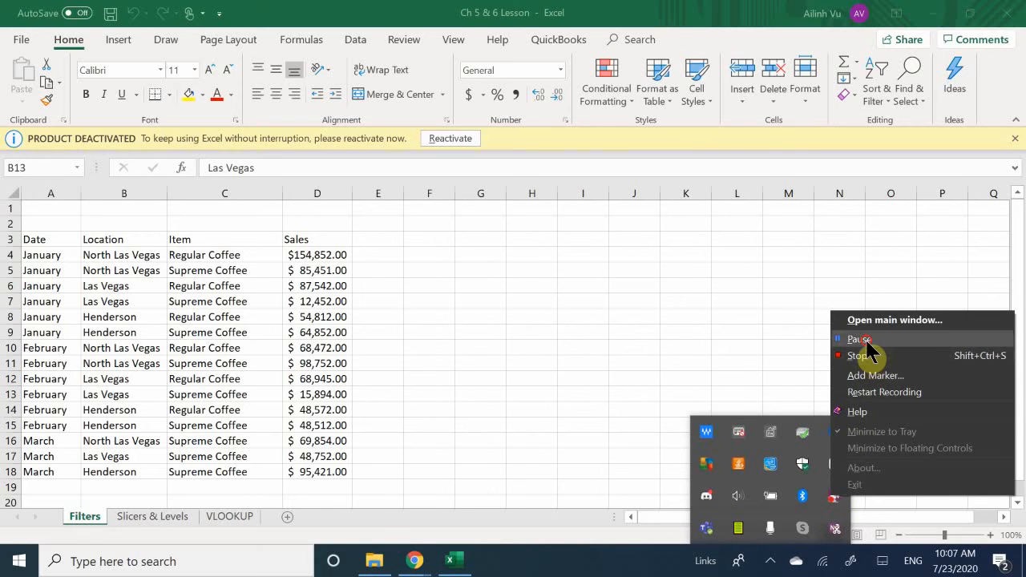
{"action": "left_click", "coordinate": [866, 340]}
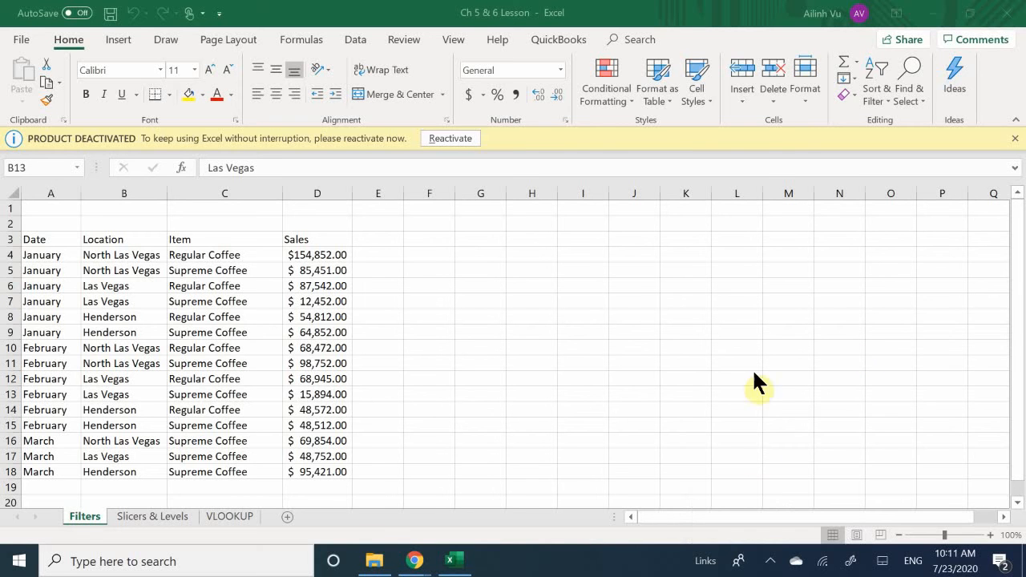
{"action": "left_click", "coordinate": [768, 562]}
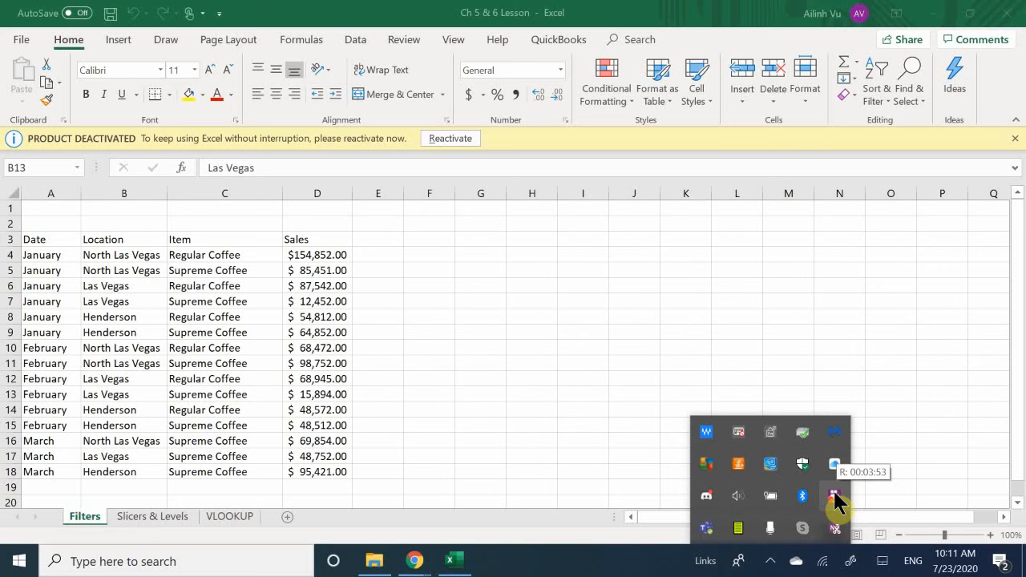
{"action": "left_click", "coordinate": [579, 570]}
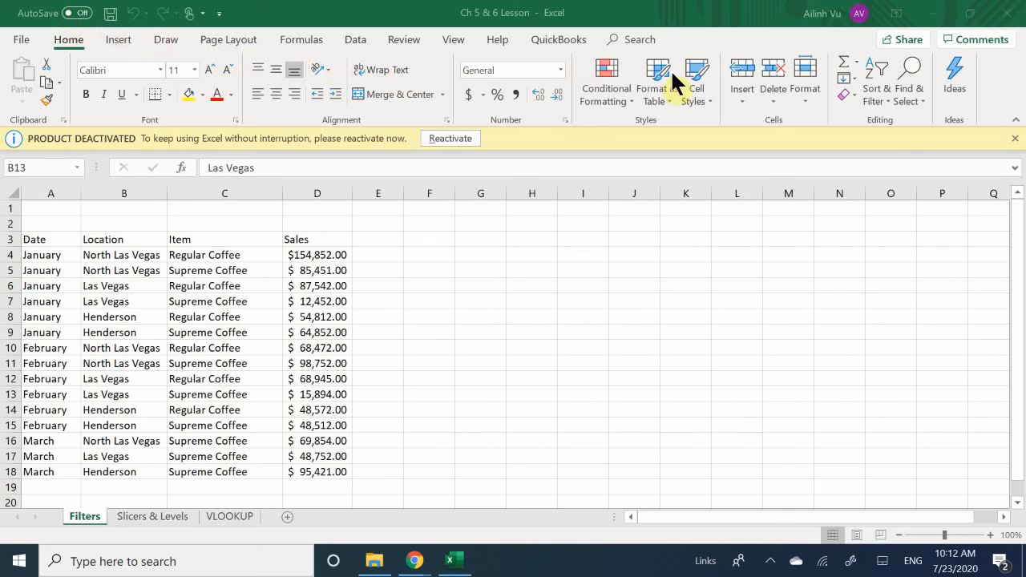
Step: Examine the sorting and filtering commands available for the sales data and its Date header
{"action": "left_click", "coordinate": [886, 100]}
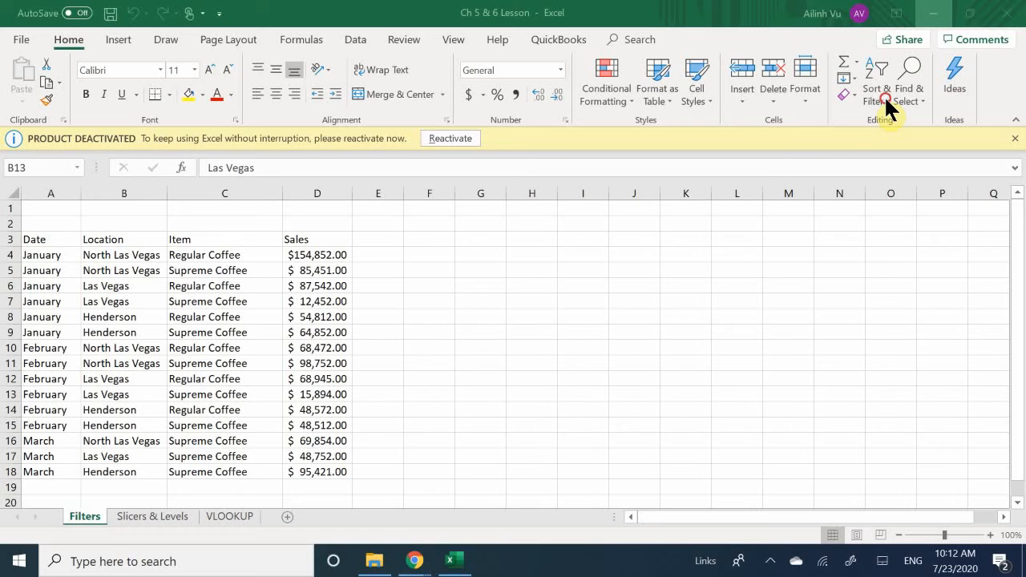
{"action": "left_click", "coordinate": [888, 102]}
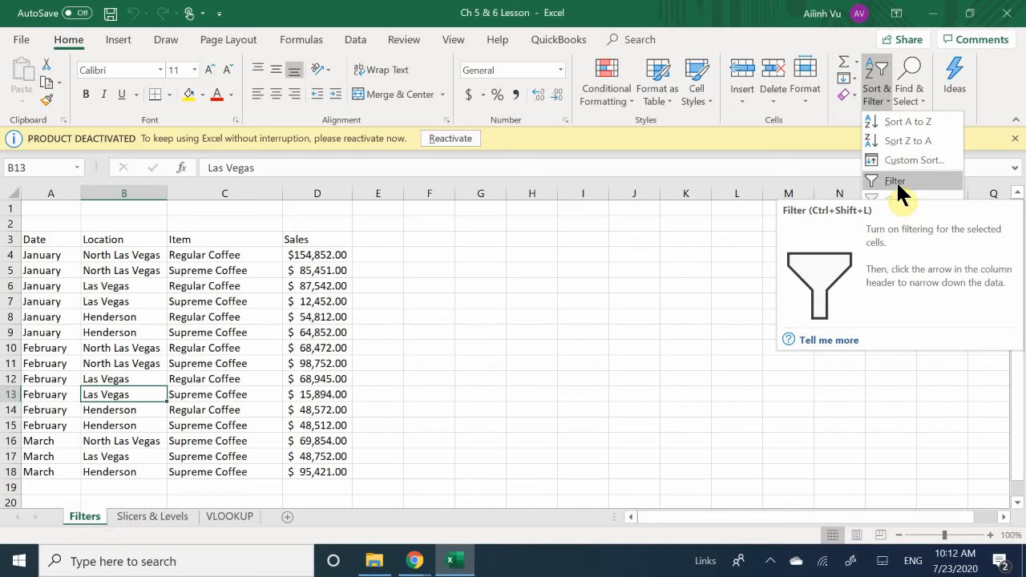
{"action": "left_click", "coordinate": [64, 281]}
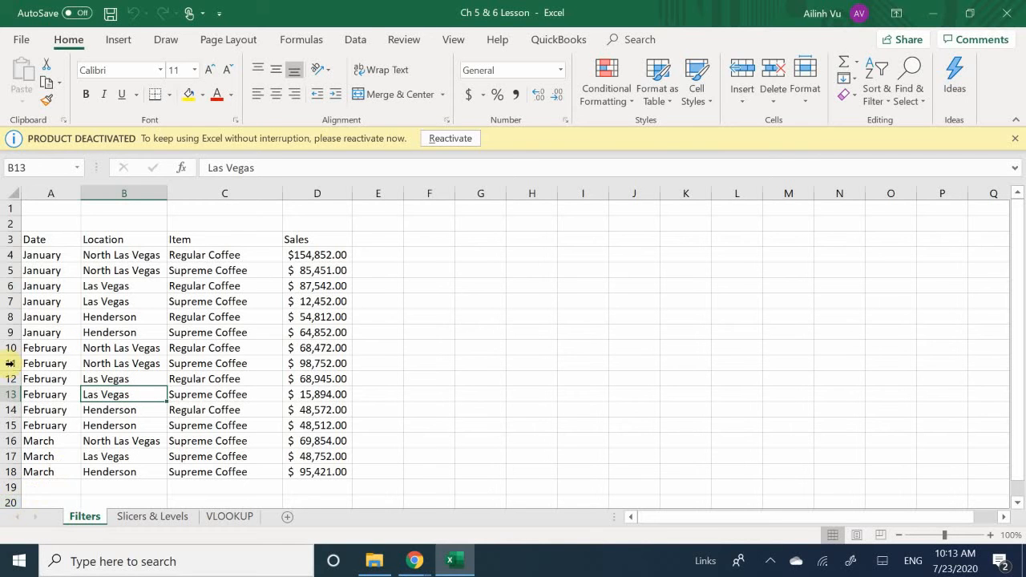
{"action": "left_click", "coordinate": [58, 239]}
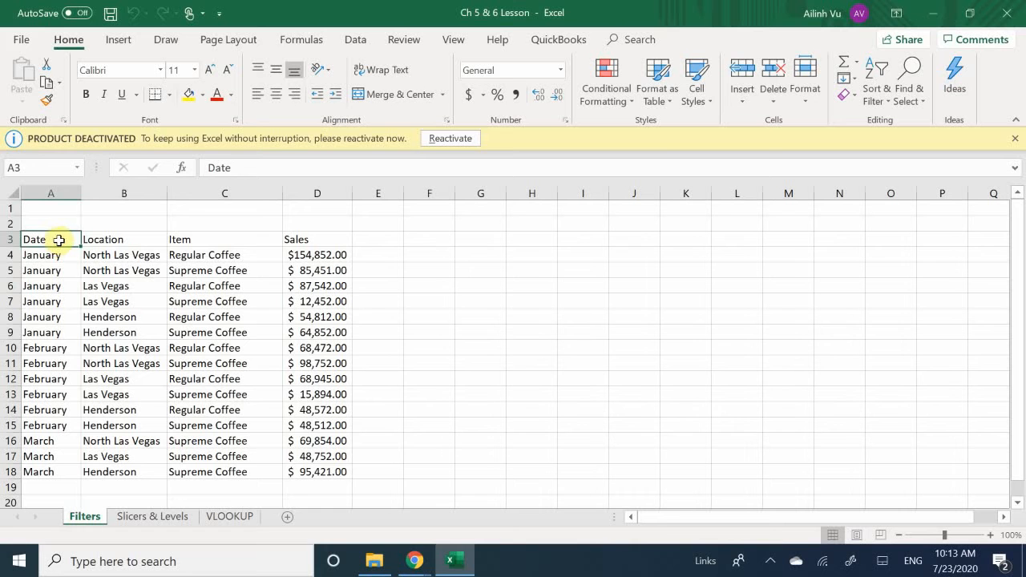
{"action": "left_click", "coordinate": [72, 265]}
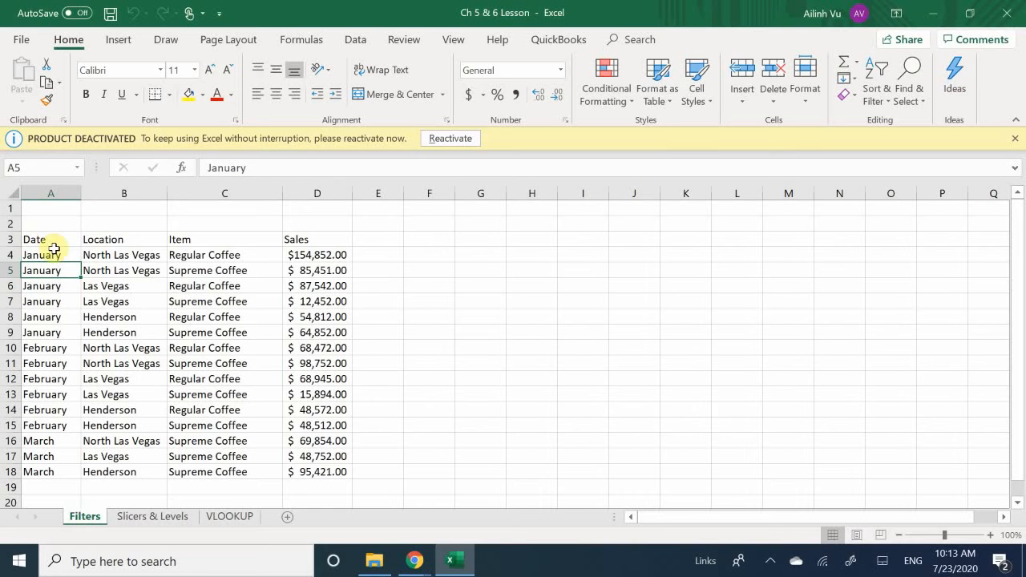
{"action": "left_click", "coordinate": [56, 241]}
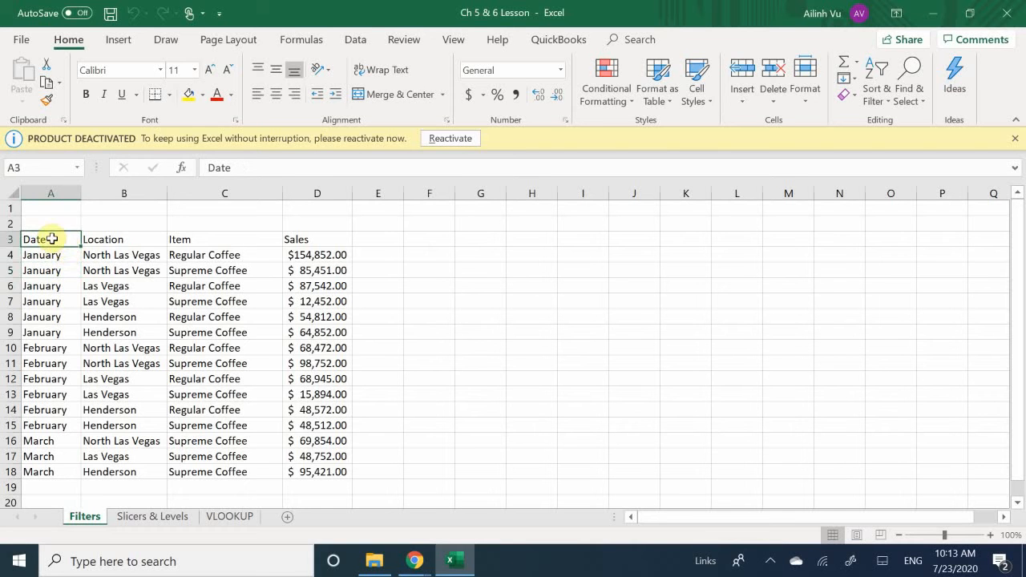
{"action": "right_click", "coordinate": [51, 240]}
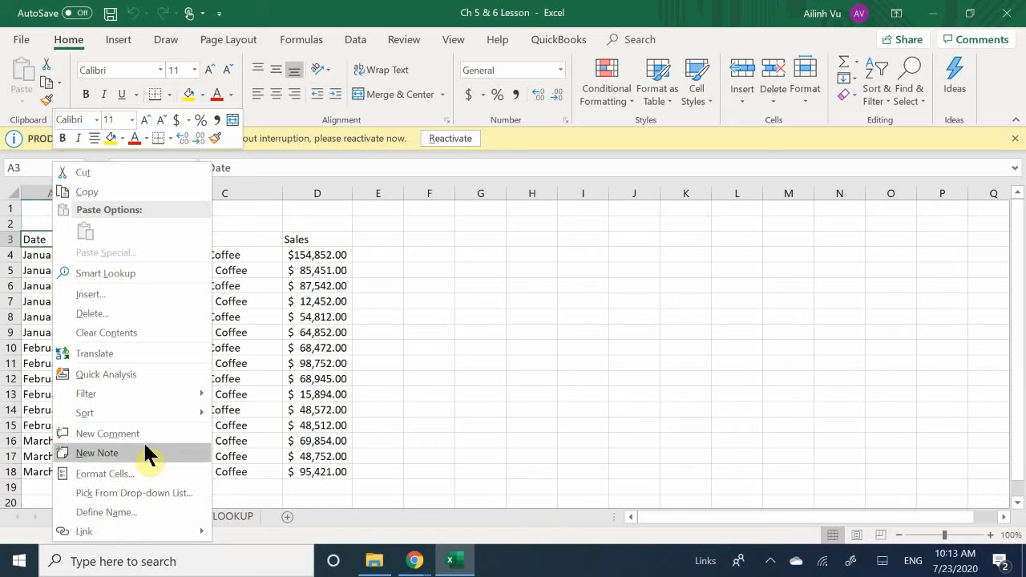
{"action": "mouse_move", "coordinate": [116, 409]}
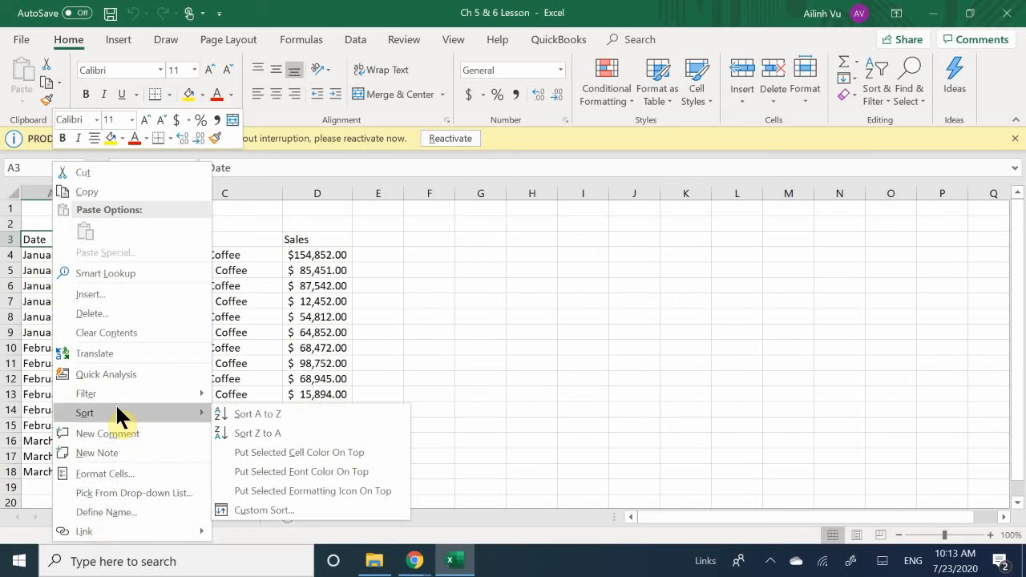
{"action": "mouse_move", "coordinate": [129, 393]}
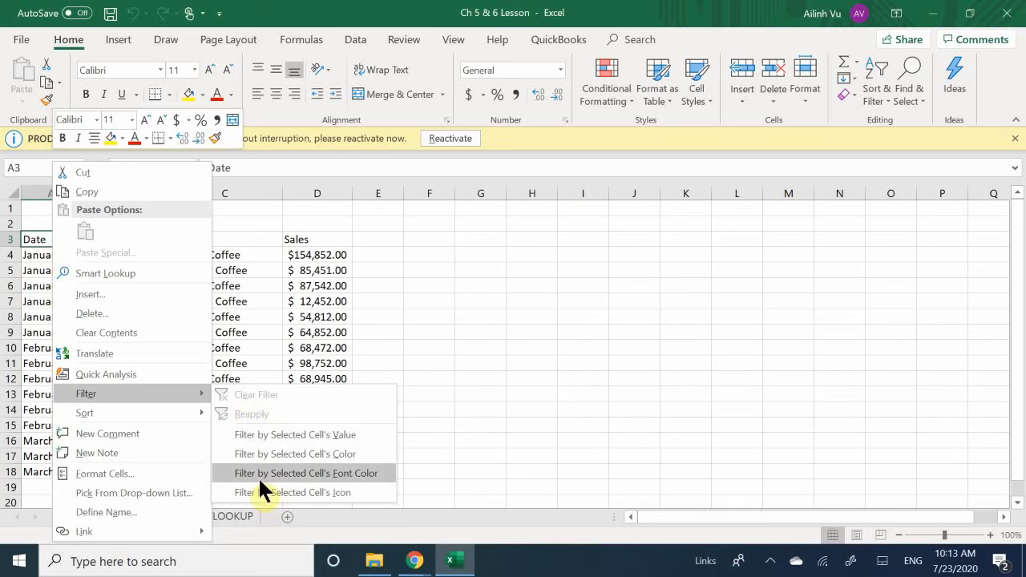
{"action": "left_click", "coordinate": [289, 239]}
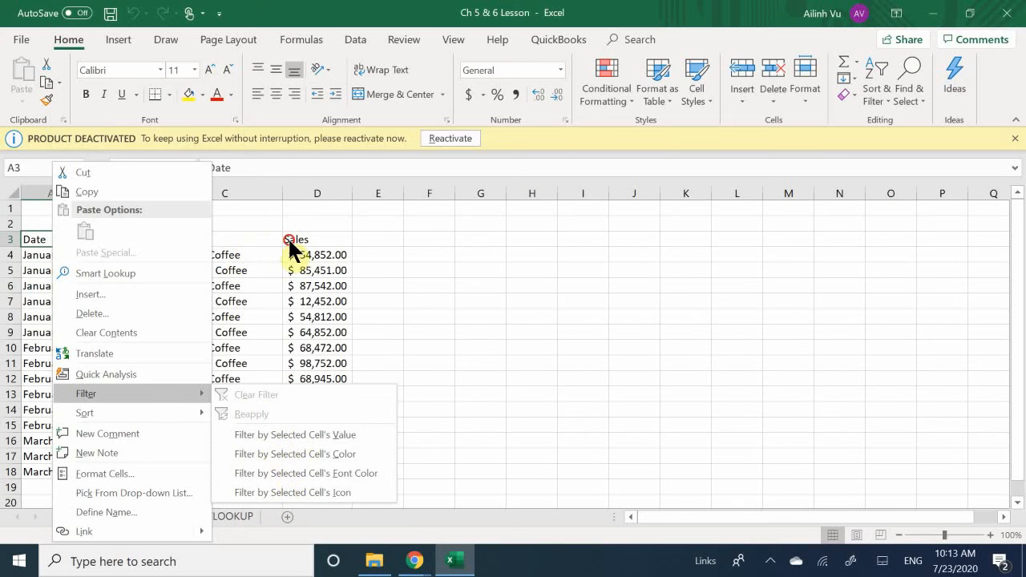
{"action": "left_click", "coordinate": [136, 302]}
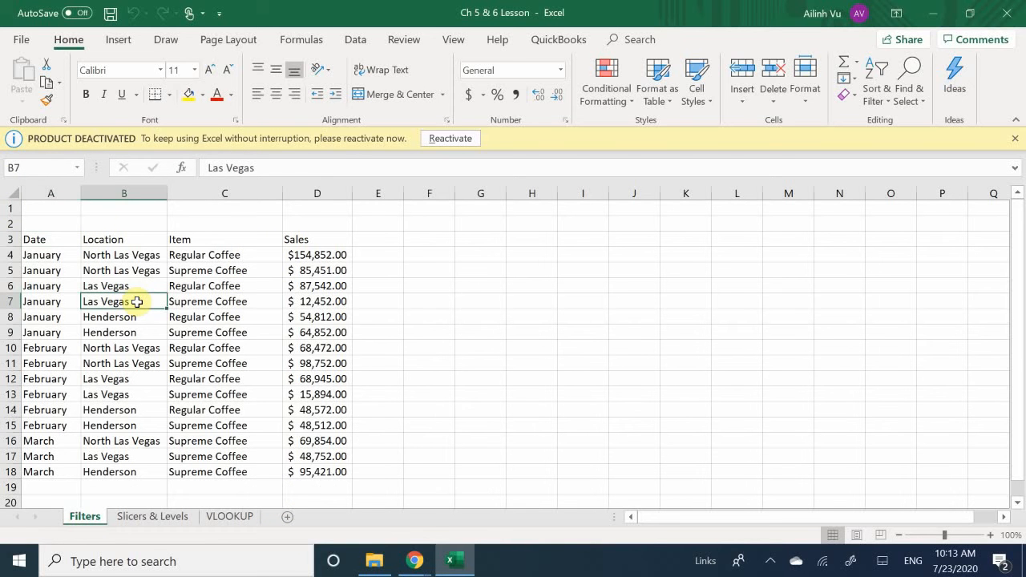
Step: Turn on filtering for the sales data with the Date header cell selected
{"action": "left_click", "coordinate": [46, 250]}
{"action": "left_click", "coordinate": [56, 241]}
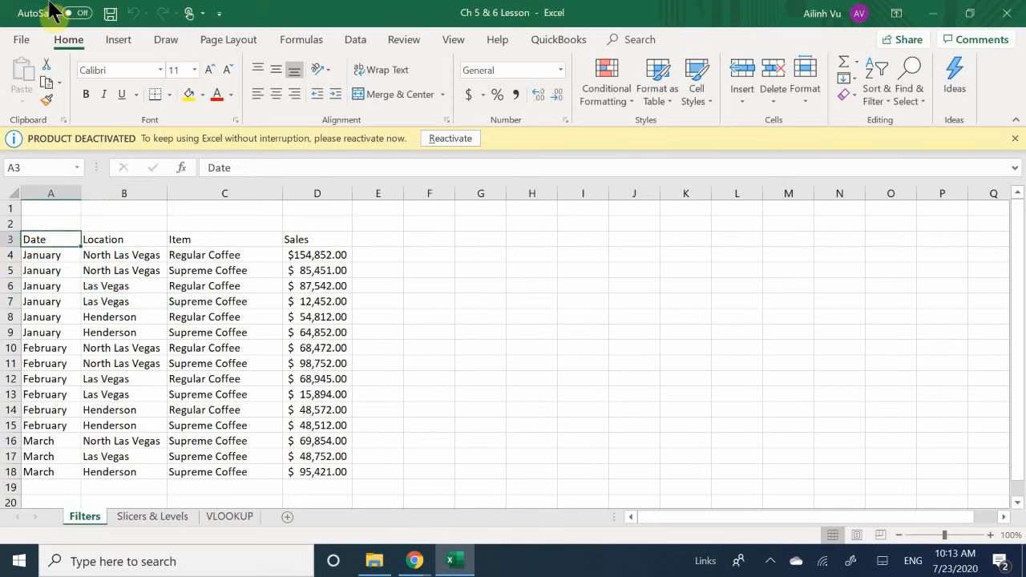
{"action": "left_click", "coordinate": [885, 93]}
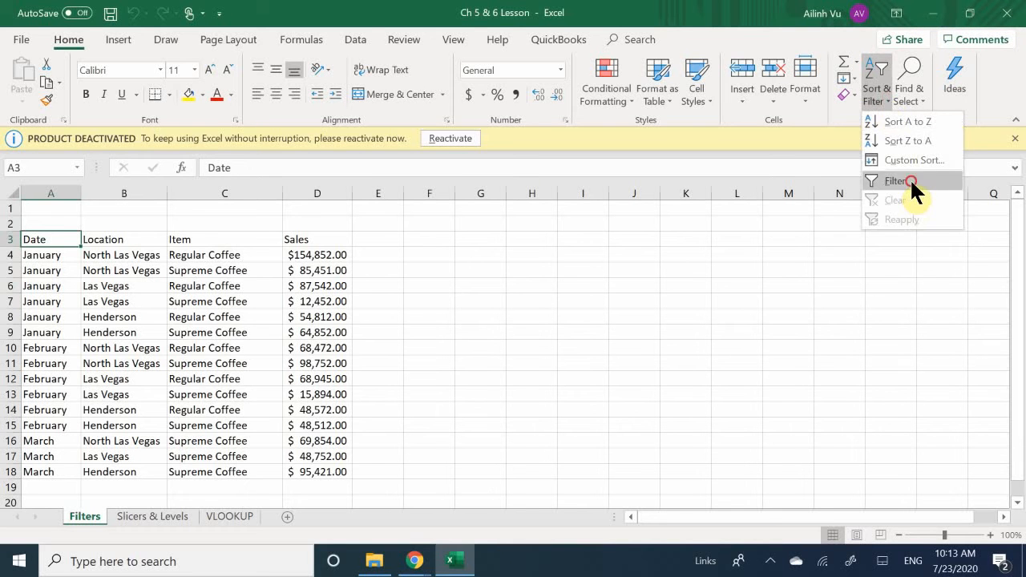
{"action": "left_click", "coordinate": [911, 180]}
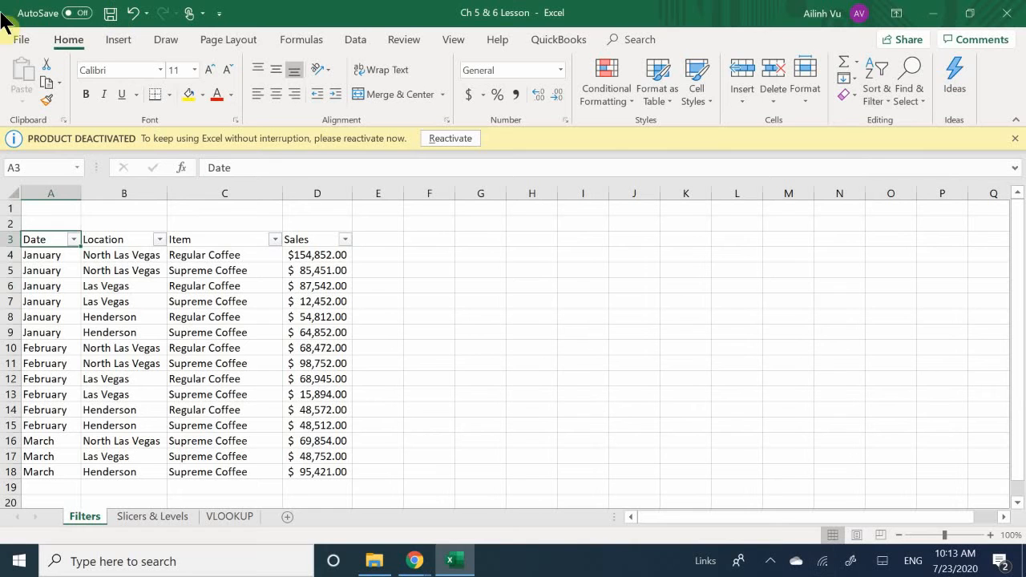
{"action": "left_click", "coordinate": [68, 270]}
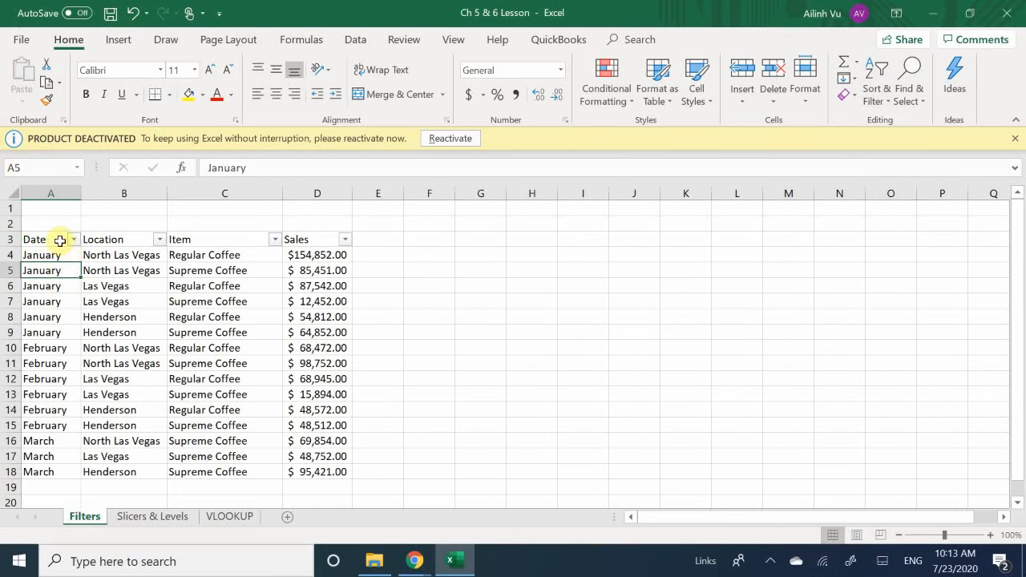
{"action": "left_click", "coordinate": [58, 240]}
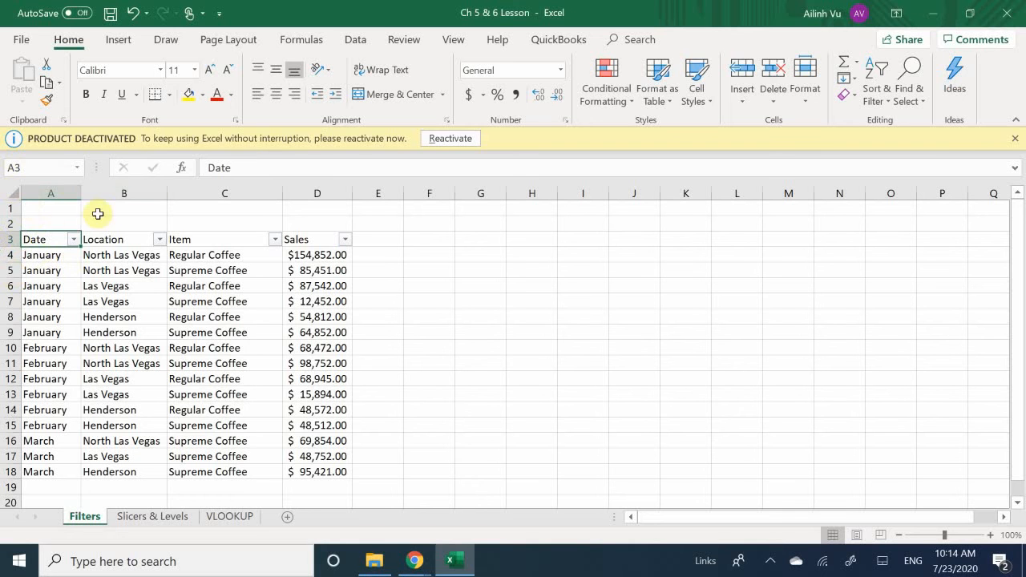
{"action": "left_click", "coordinate": [129, 239]}
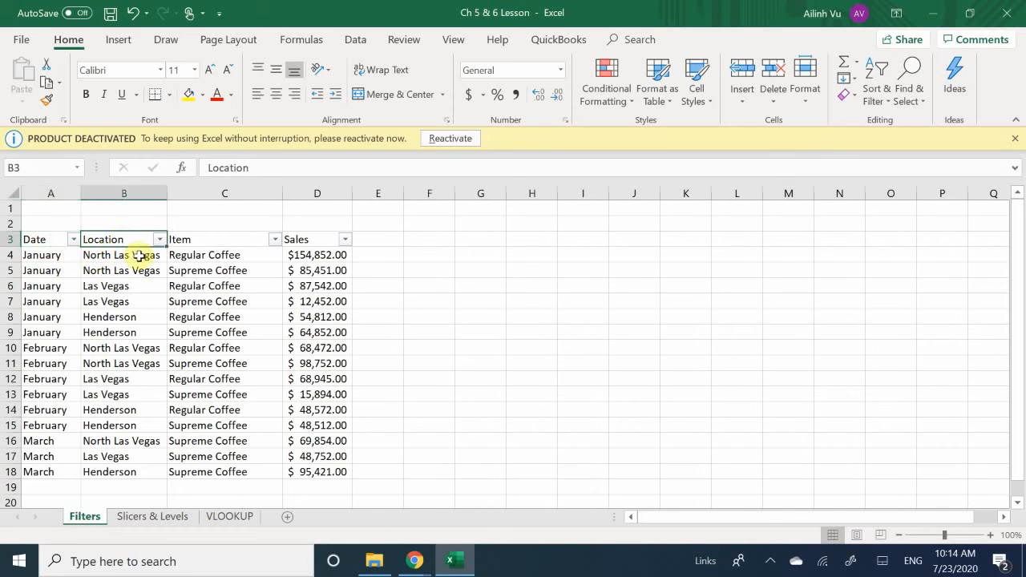
{"action": "left_click", "coordinate": [191, 239]}
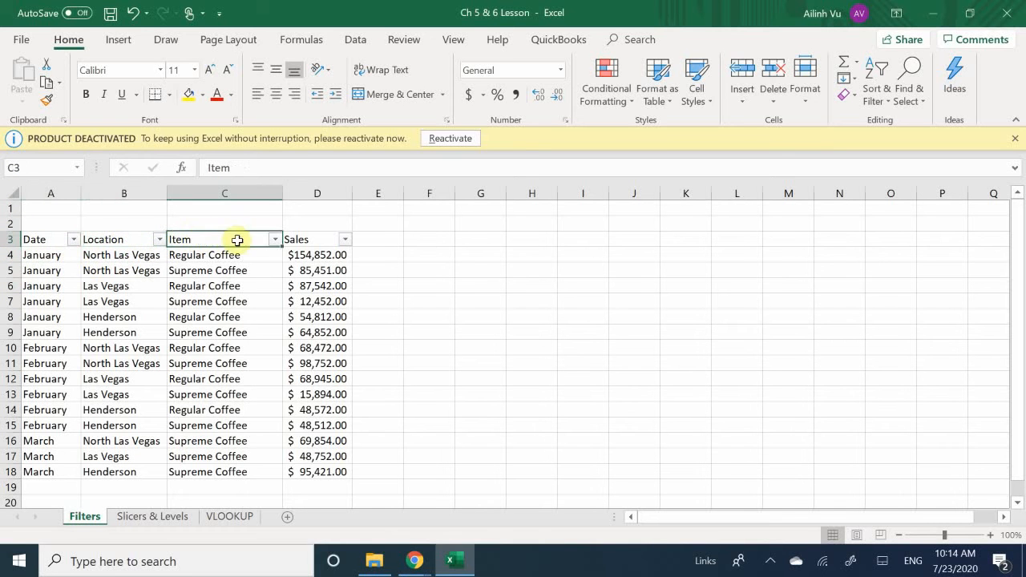
{"action": "left_click", "coordinate": [313, 241]}
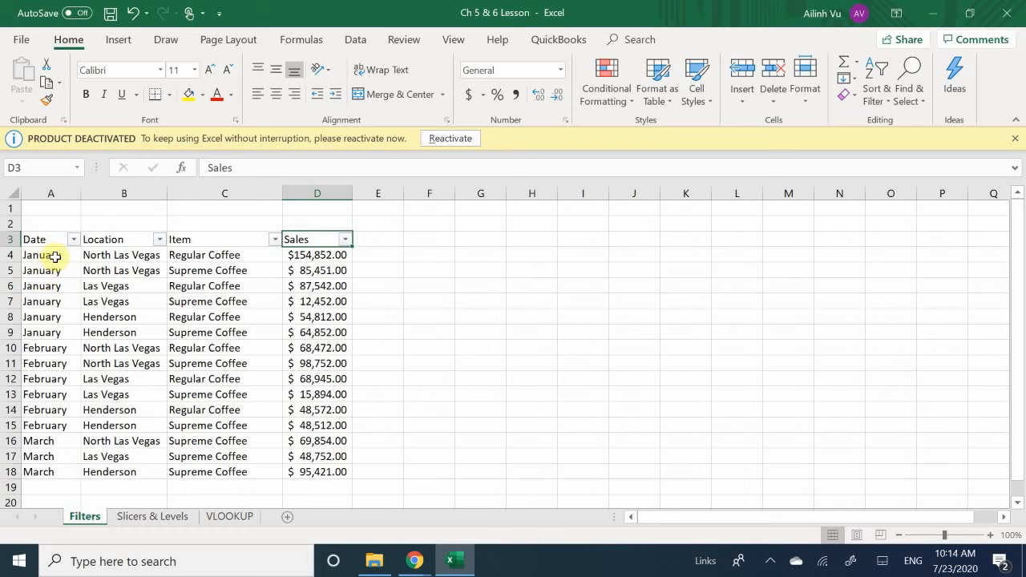
Step: Filter the Date column to show only the January records
{"action": "left_click", "coordinate": [73, 239]}
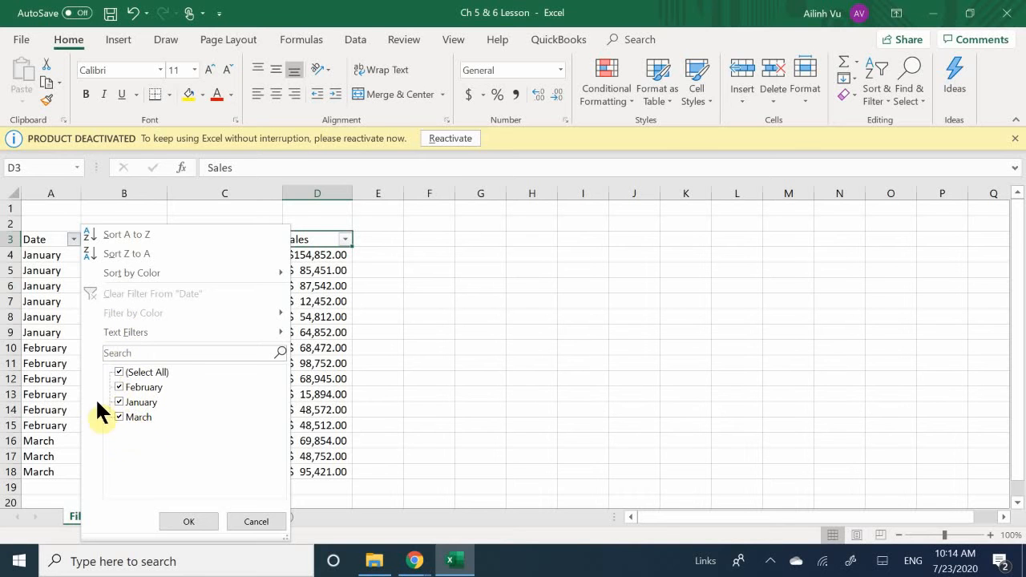
{"action": "left_click", "coordinate": [117, 371]}
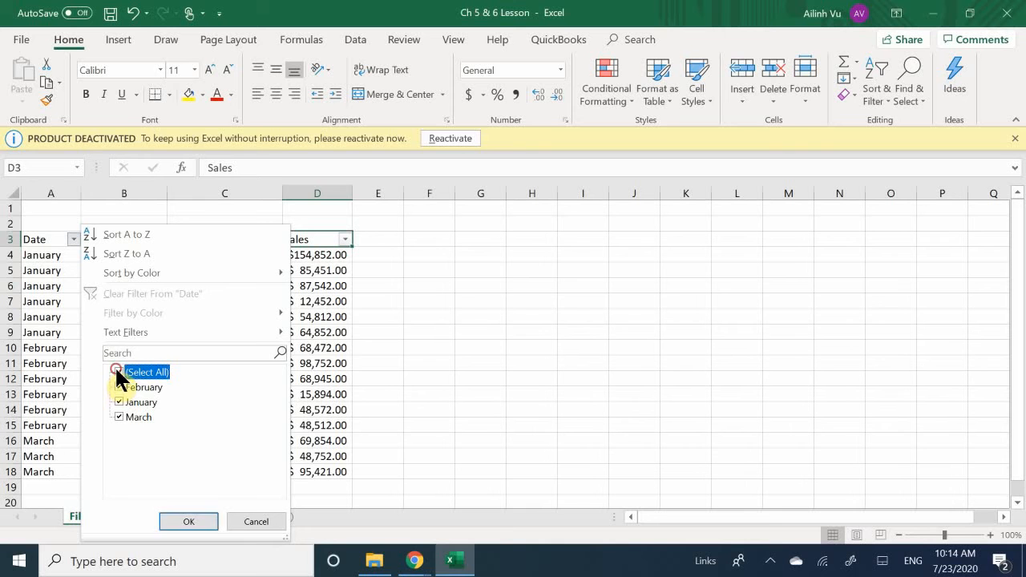
{"action": "left_click", "coordinate": [118, 387]}
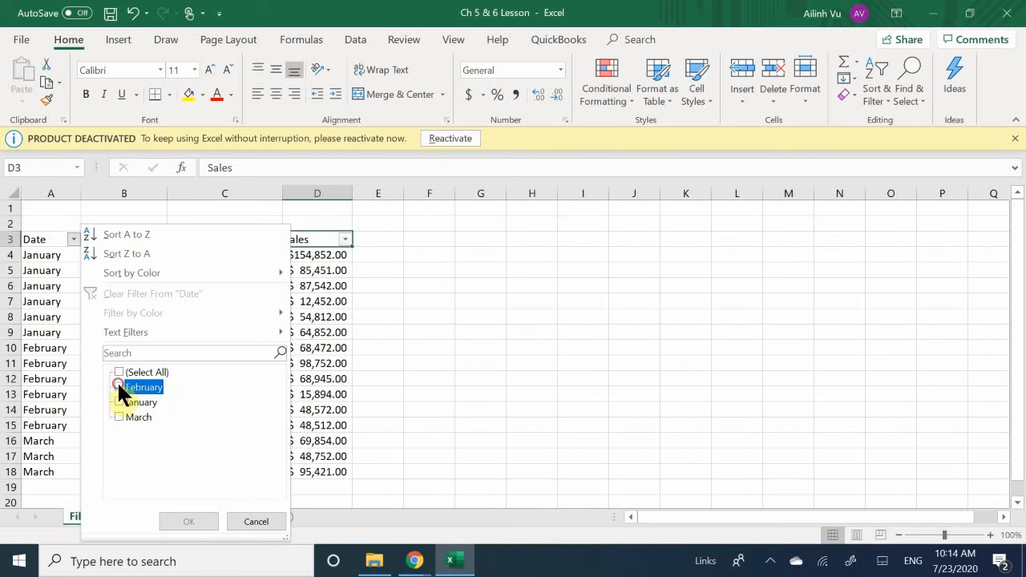
{"action": "left_click", "coordinate": [118, 401]}
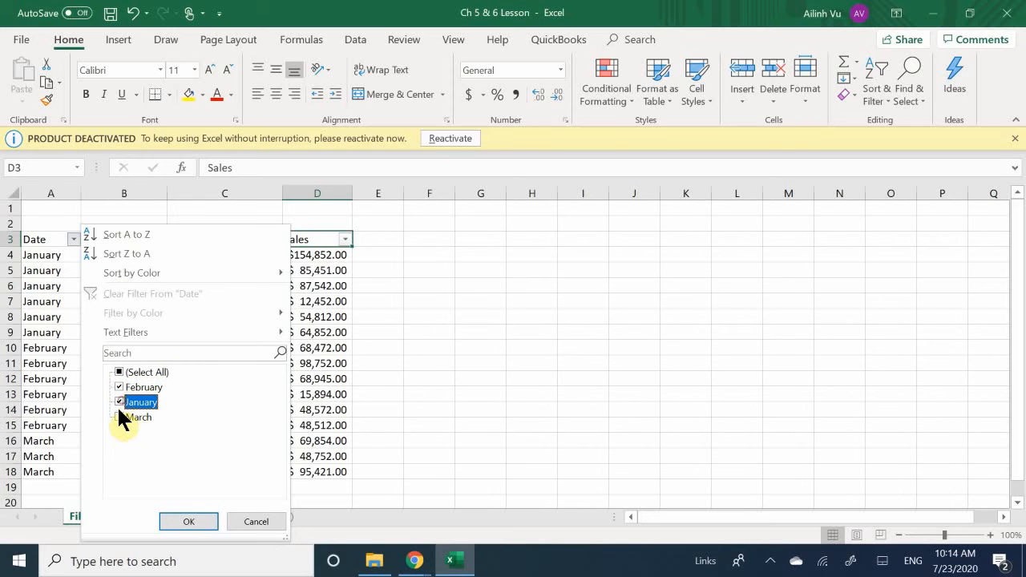
{"action": "left_click", "coordinate": [118, 388]}
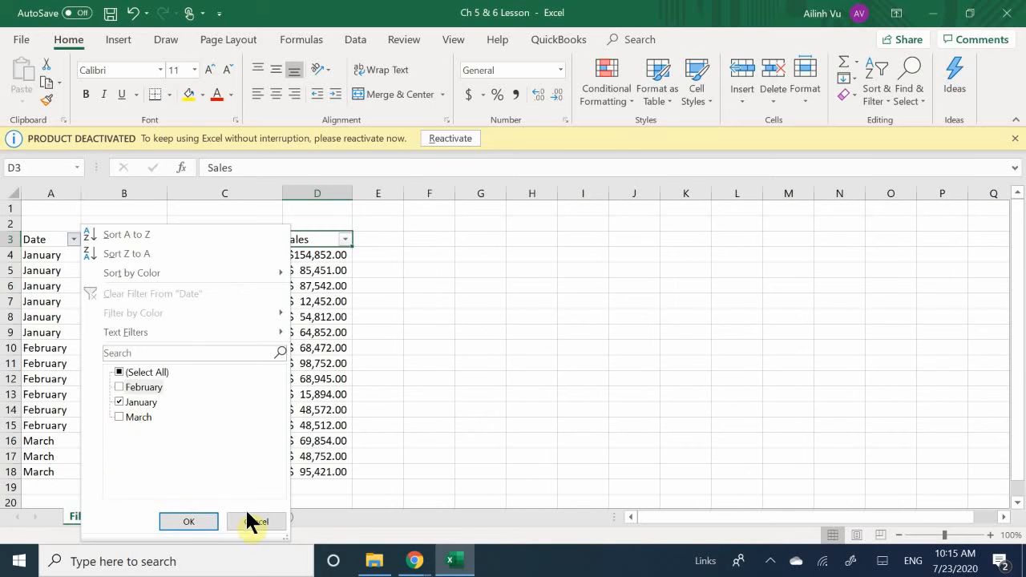
{"action": "left_click", "coordinate": [183, 521]}
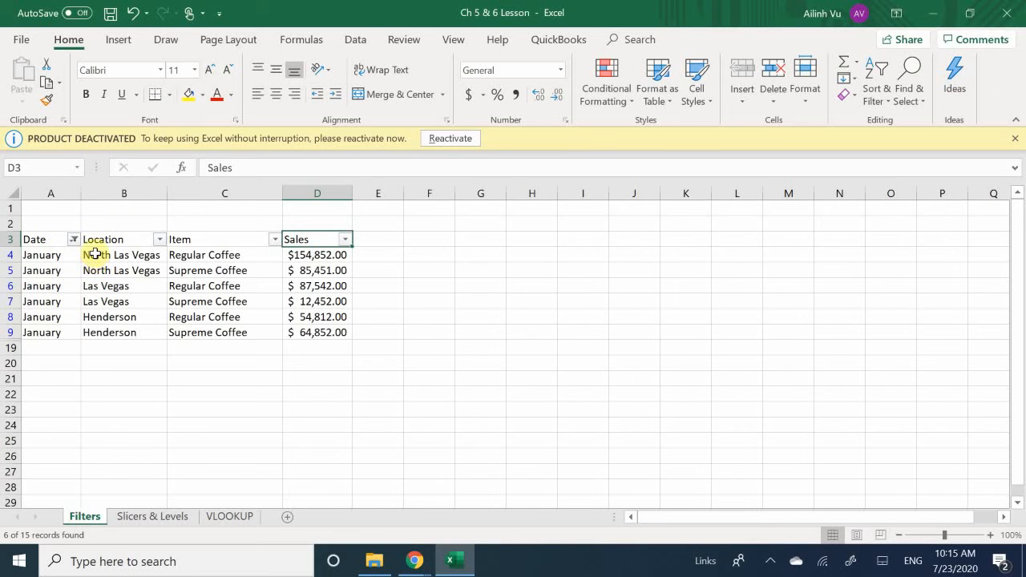
Step: Filter the Location column to show only the Henderson records
{"action": "left_click", "coordinate": [161, 239]}
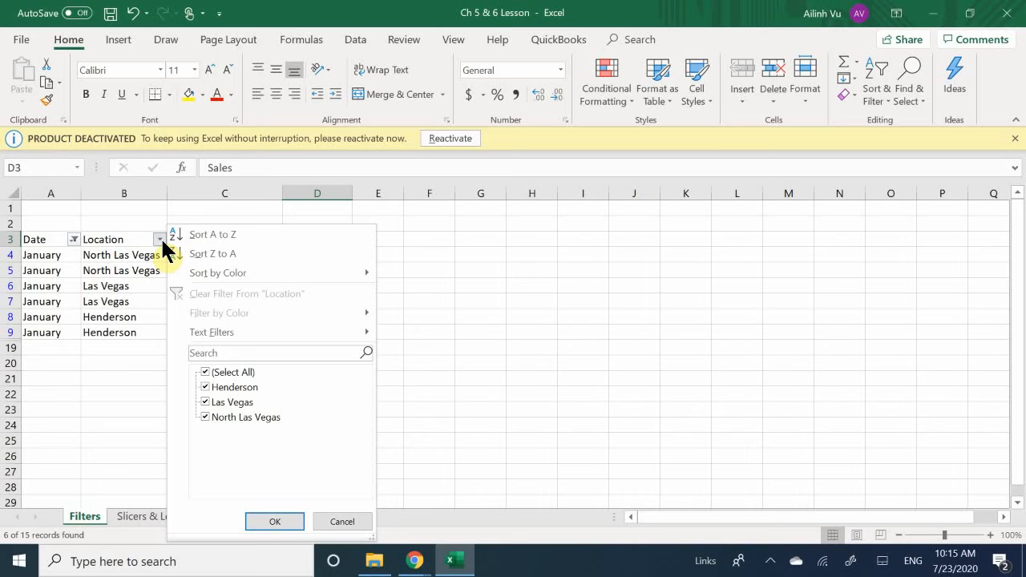
{"action": "left_click", "coordinate": [203, 372]}
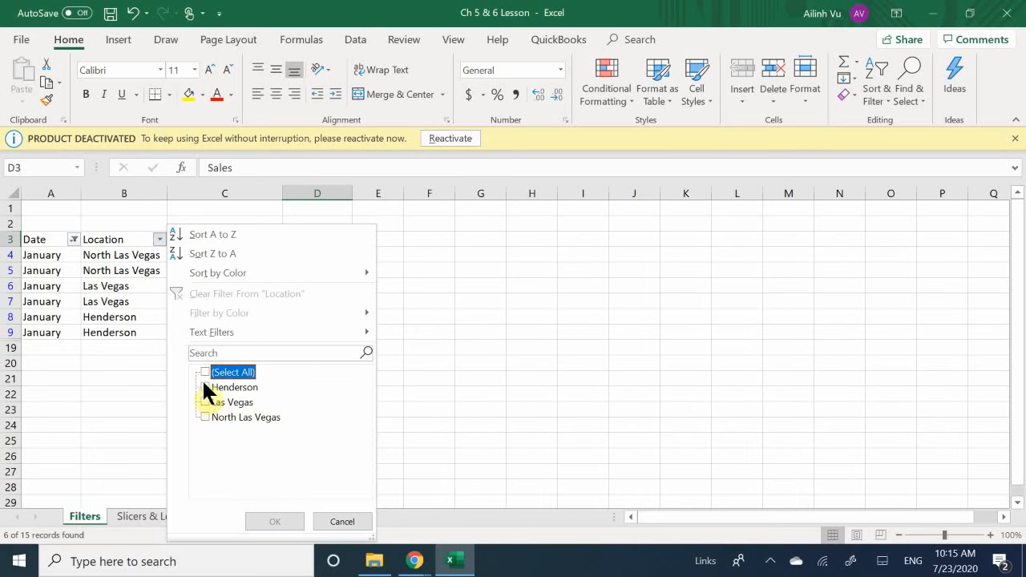
{"action": "left_click", "coordinate": [205, 387]}
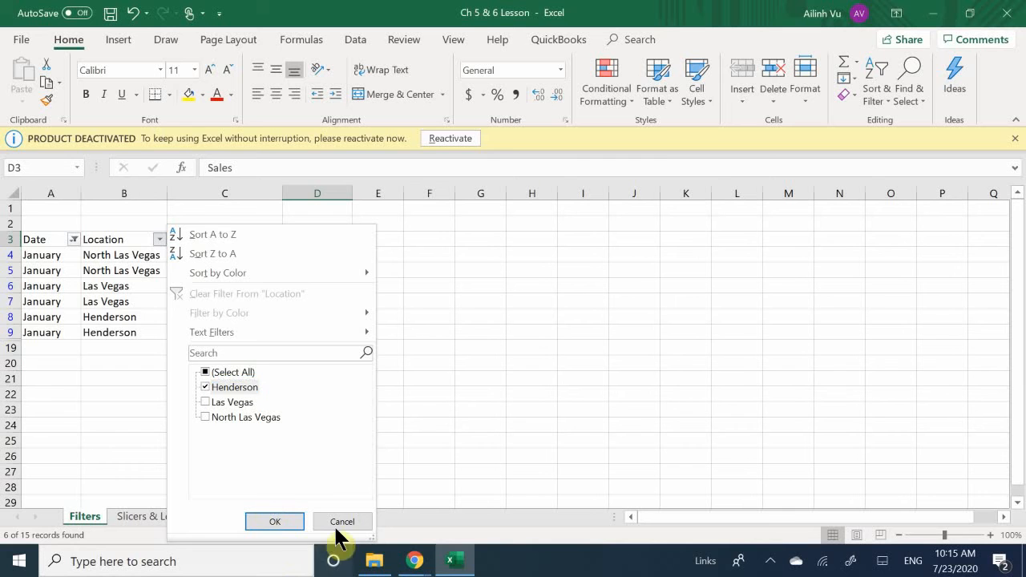
{"action": "left_click", "coordinate": [285, 521]}
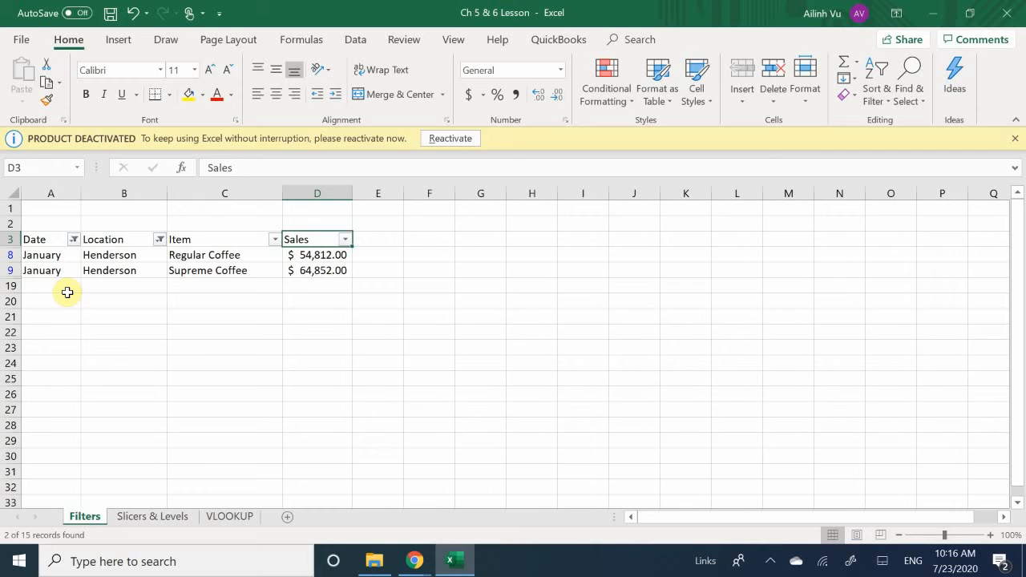
{"action": "key", "text": "Down"}
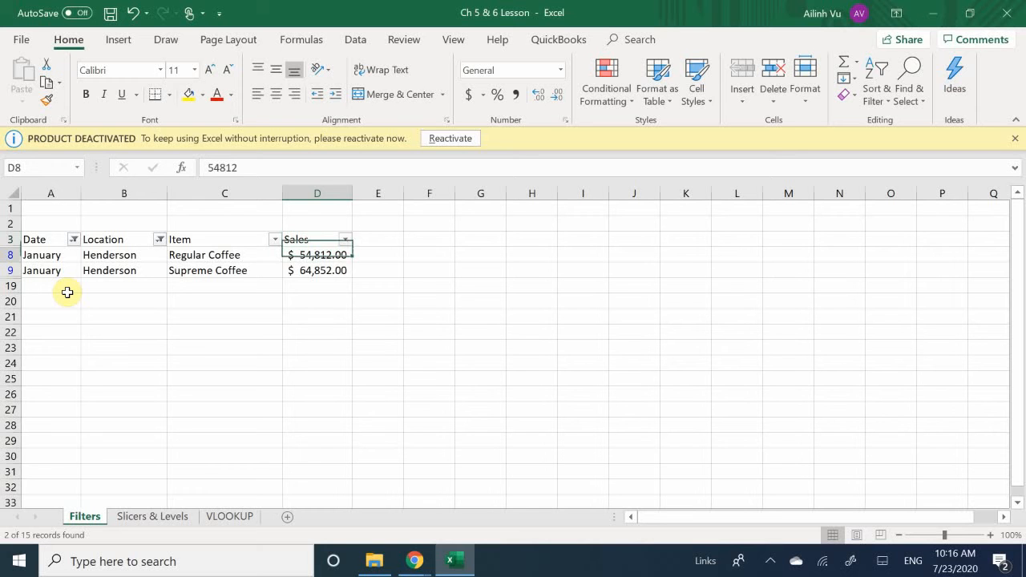
{"action": "left_click", "coordinate": [296, 314]}
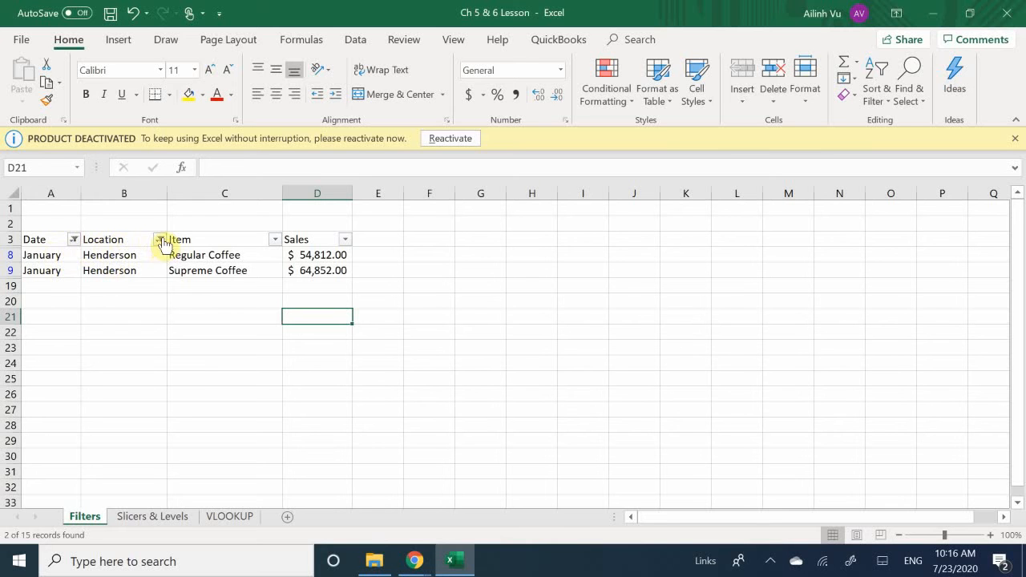
Step: Clear the filters from the Location and Date columns so the full sales data is listed
{"action": "mouse_move", "coordinate": [163, 242]}
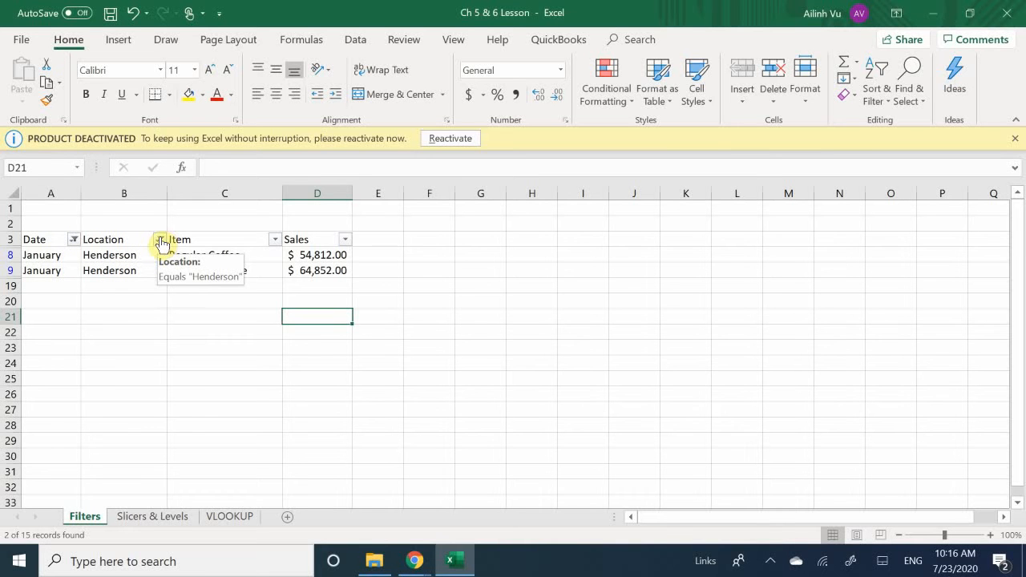
{"action": "left_click", "coordinate": [161, 241]}
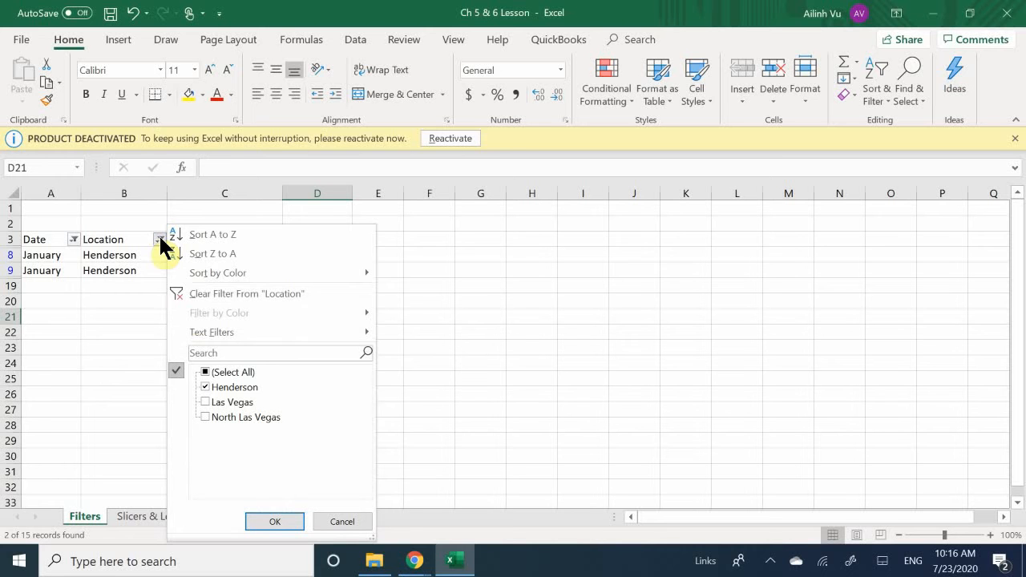
{"action": "left_click", "coordinate": [199, 298]}
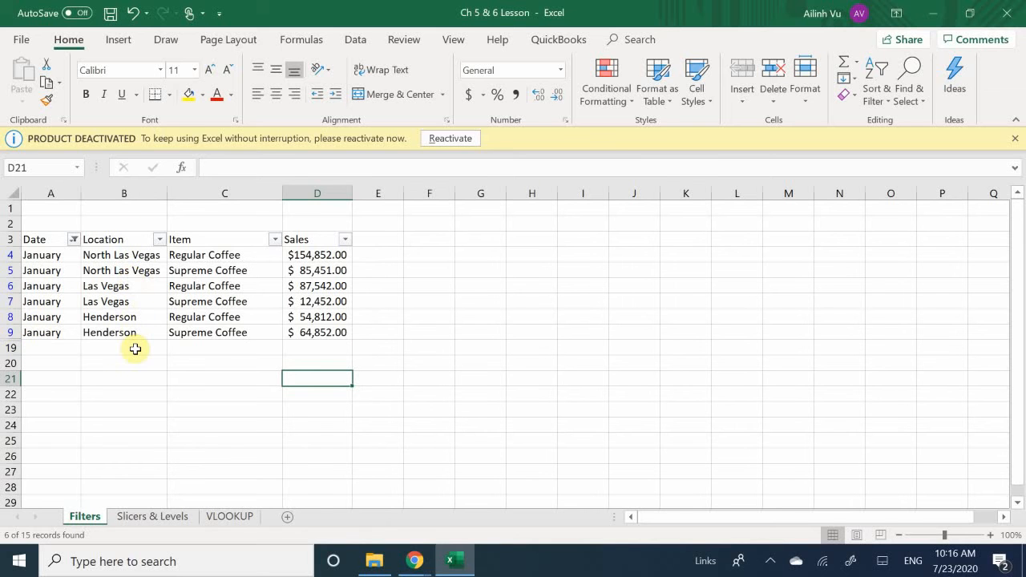
{"action": "left_click", "coordinate": [74, 241]}
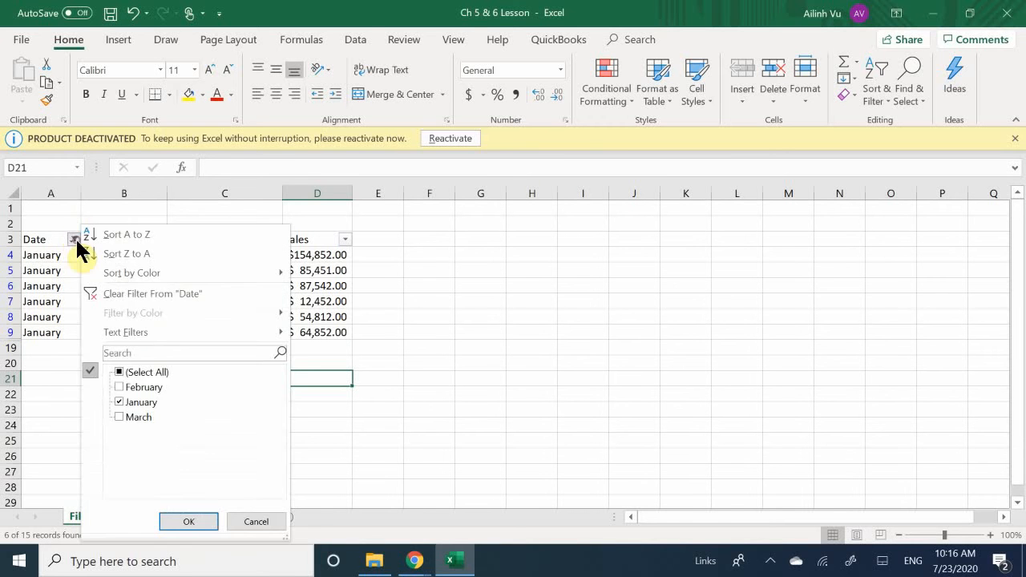
{"action": "left_click", "coordinate": [103, 294]}
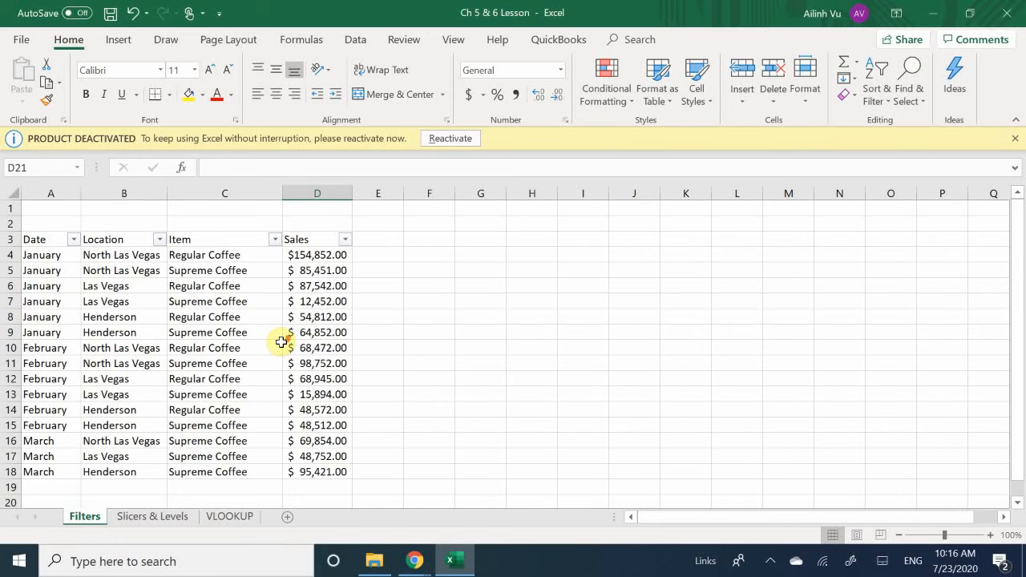
{"action": "scroll", "coordinate": [282, 343], "scroll_direction": "down", "scroll_amount": 1}
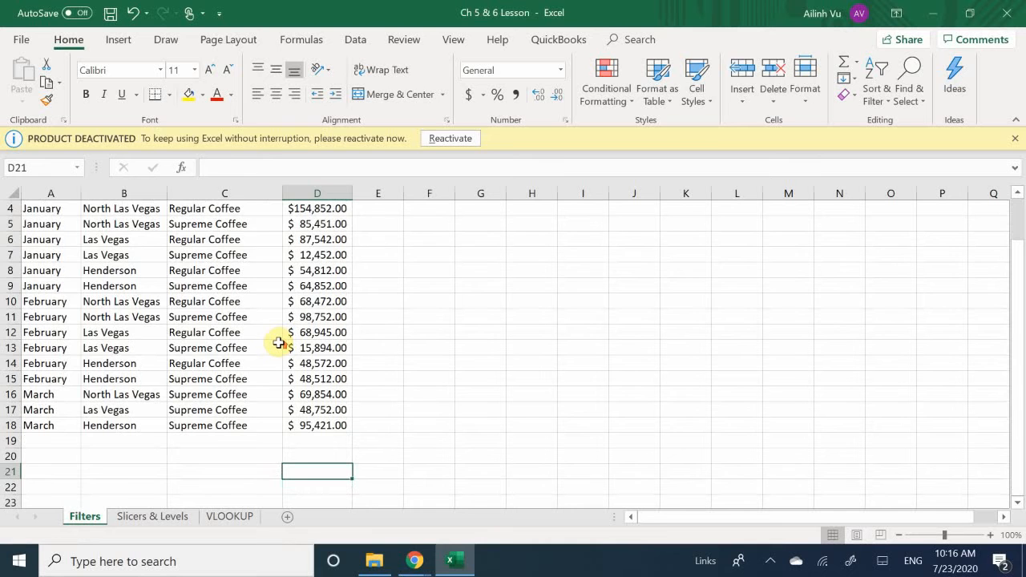
{"action": "scroll", "coordinate": [280, 343], "scroll_direction": "up", "scroll_amount": 1}
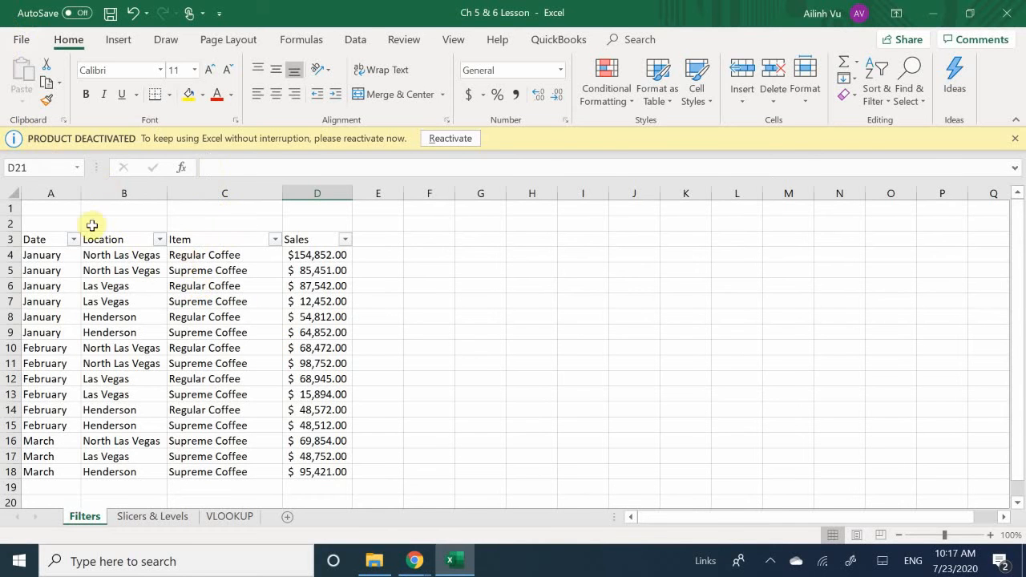
Step: Insert a table without the headers option at cell G5 and view the filter choices of its column
{"action": "left_click", "coordinate": [275, 239]}
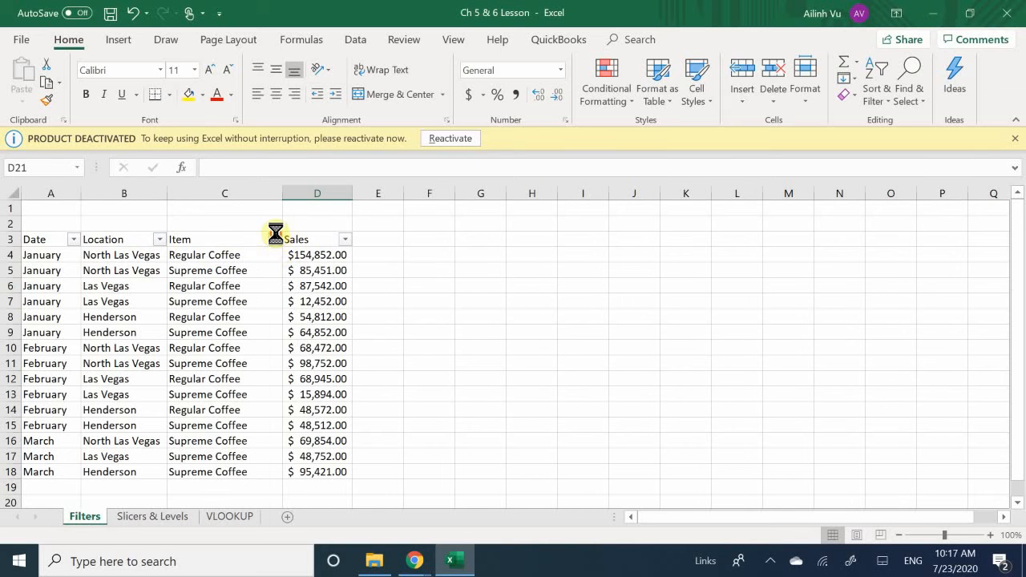
{"action": "left_click", "coordinate": [411, 266]}
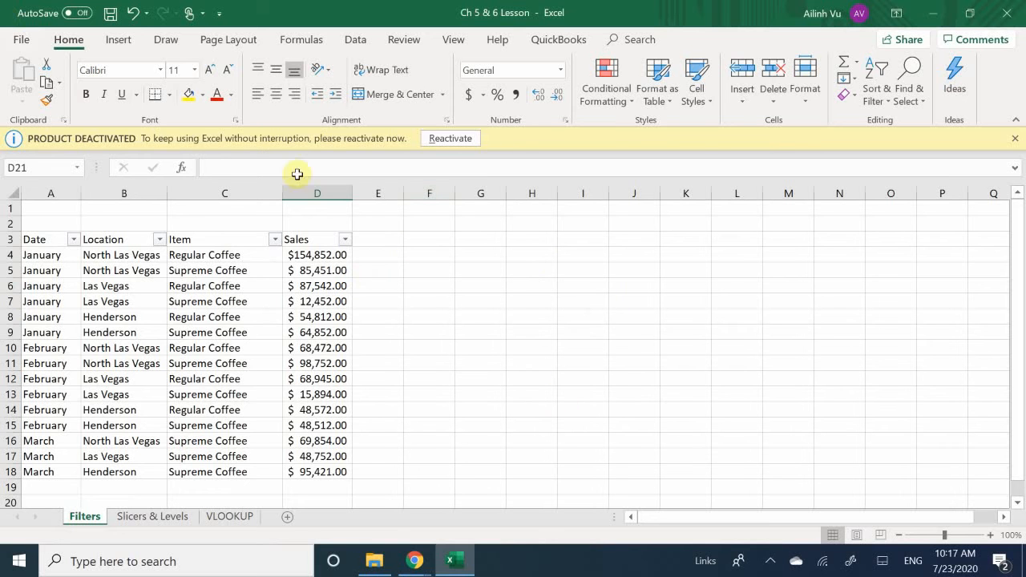
{"action": "left_click", "coordinate": [476, 225]}
{"action": "left_click", "coordinate": [484, 269]}
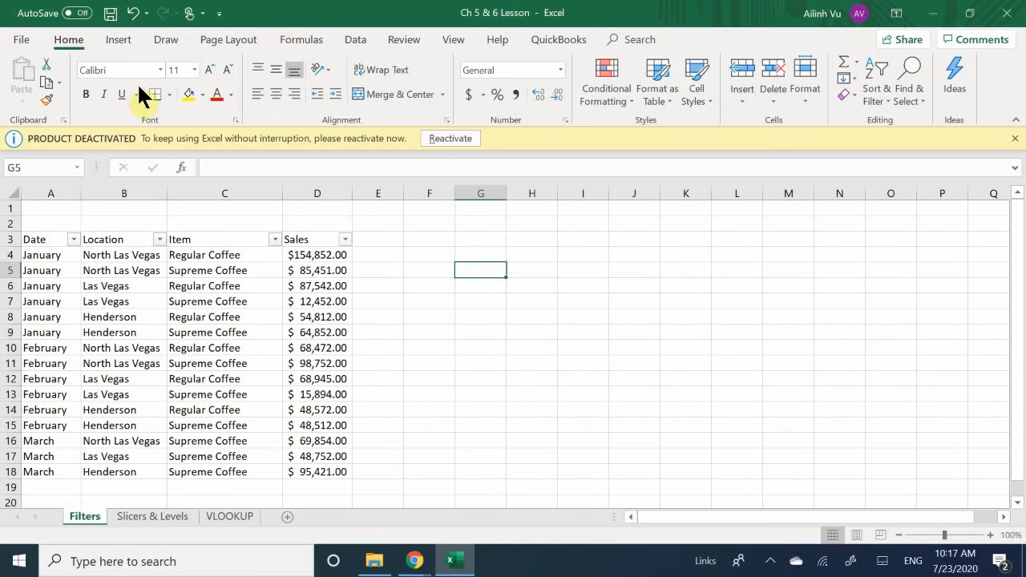
{"action": "left_click", "coordinate": [109, 34]}
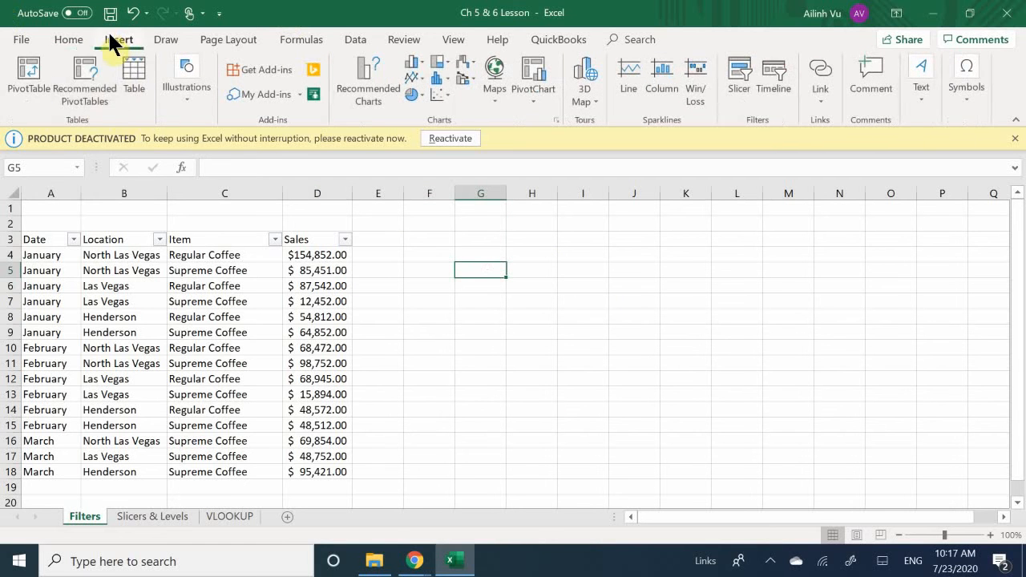
{"action": "left_click", "coordinate": [133, 95]}
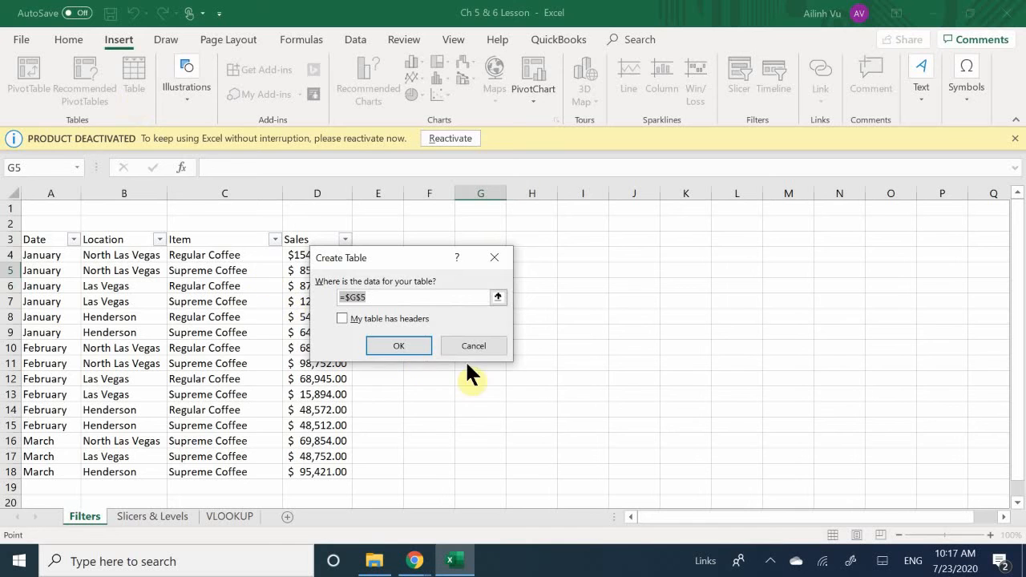
{"action": "left_click", "coordinate": [386, 341]}
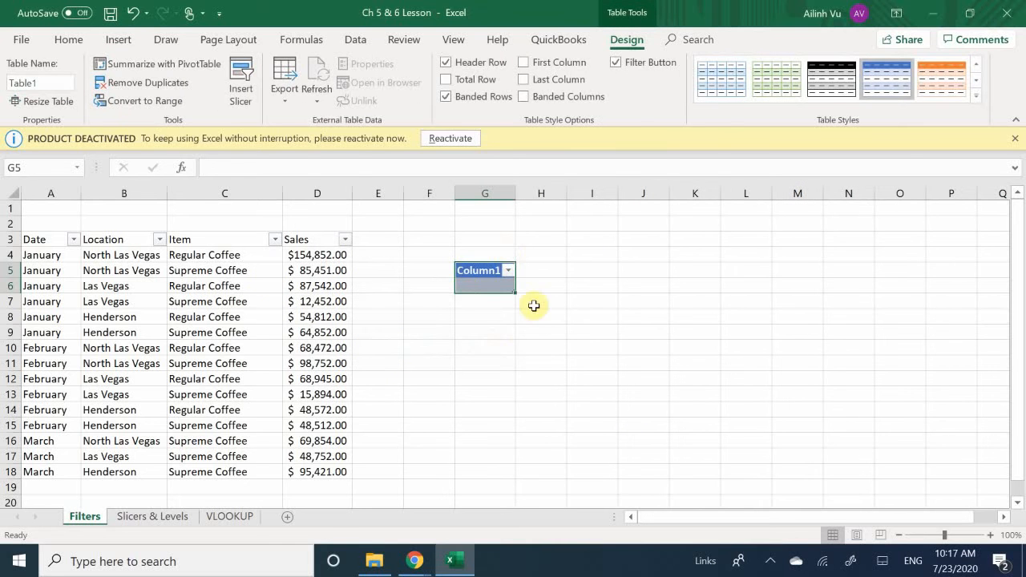
{"action": "left_click", "coordinate": [512, 272]}
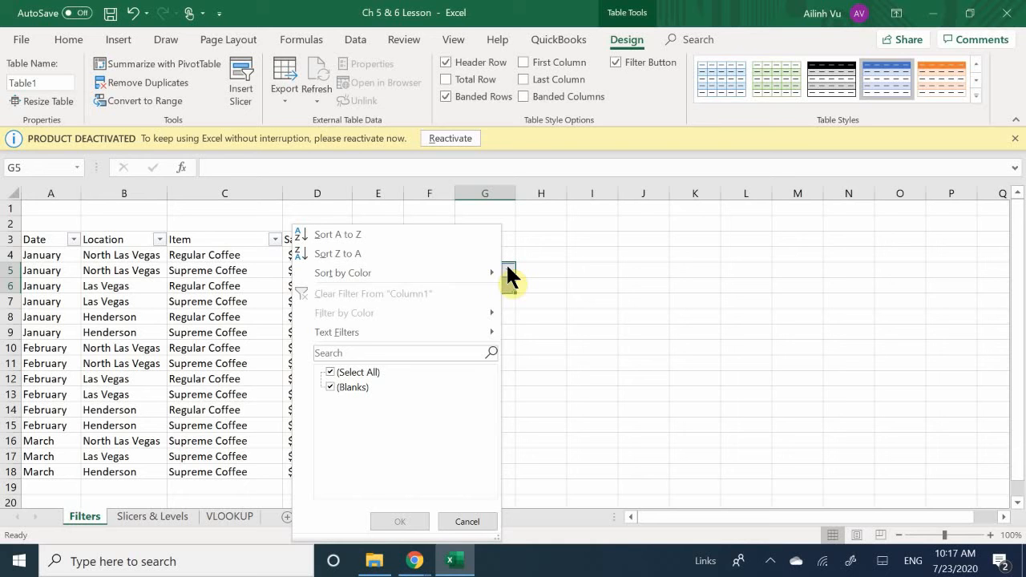
{"action": "left_click", "coordinate": [565, 269]}
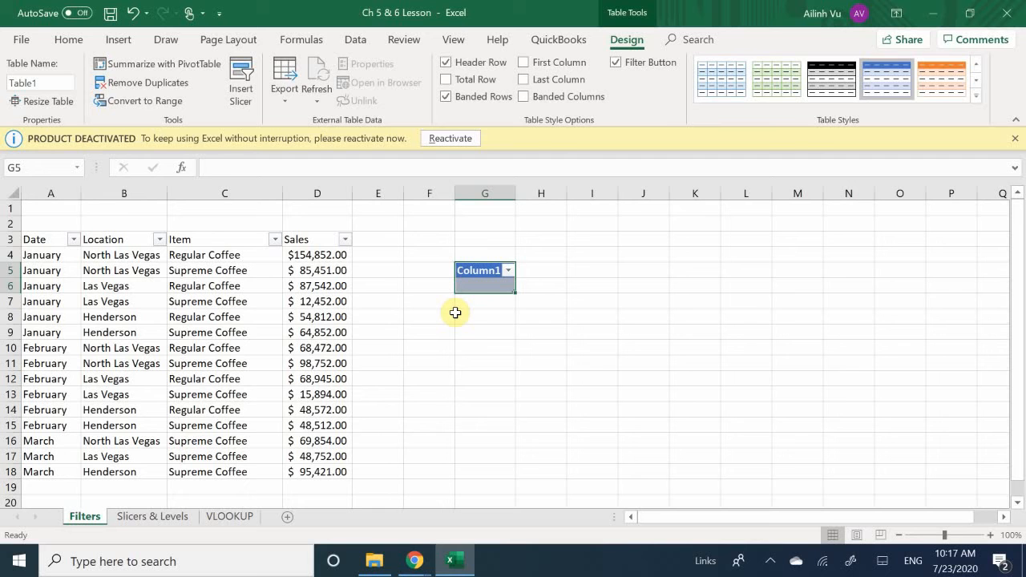
Step: Try to delete the contents of the table at G5, then undo the table's insertion
{"action": "key", "text": "BackSpace"}
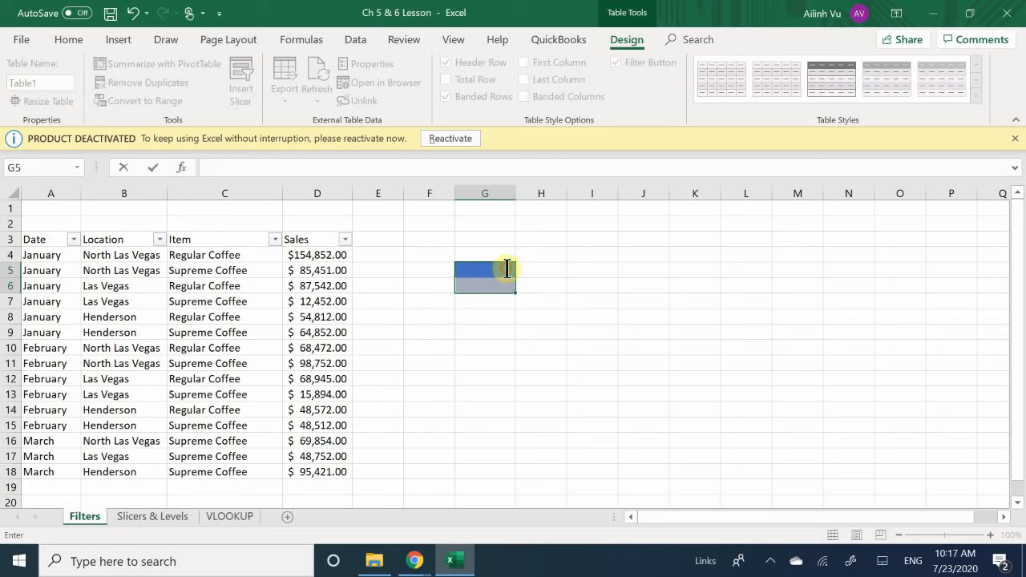
{"action": "left_click", "coordinate": [482, 277]}
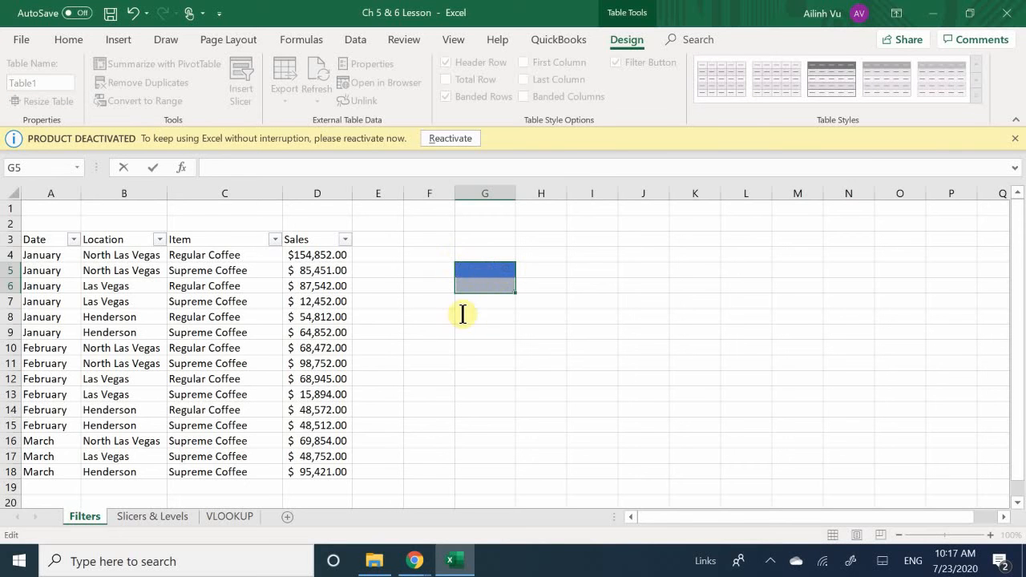
{"action": "left_click", "coordinate": [492, 308]}
{"action": "left_click_drag", "start_coordinate": [492, 308], "coordinate": [458, 249]}
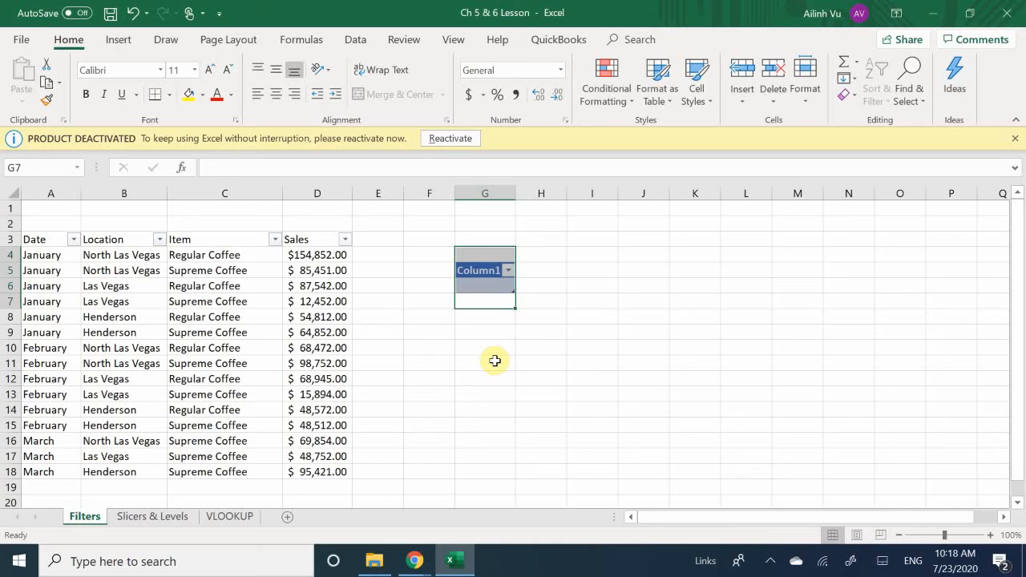
{"action": "key", "text": "ctrl+z"}
{"action": "key", "text": "ctrl+z"}
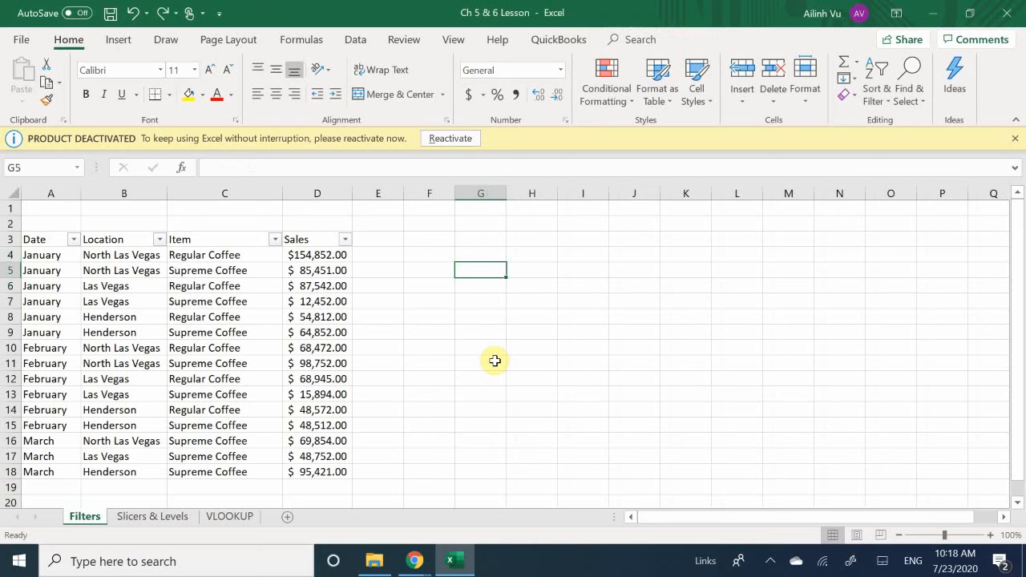
{"action": "left_click", "coordinate": [479, 316]}
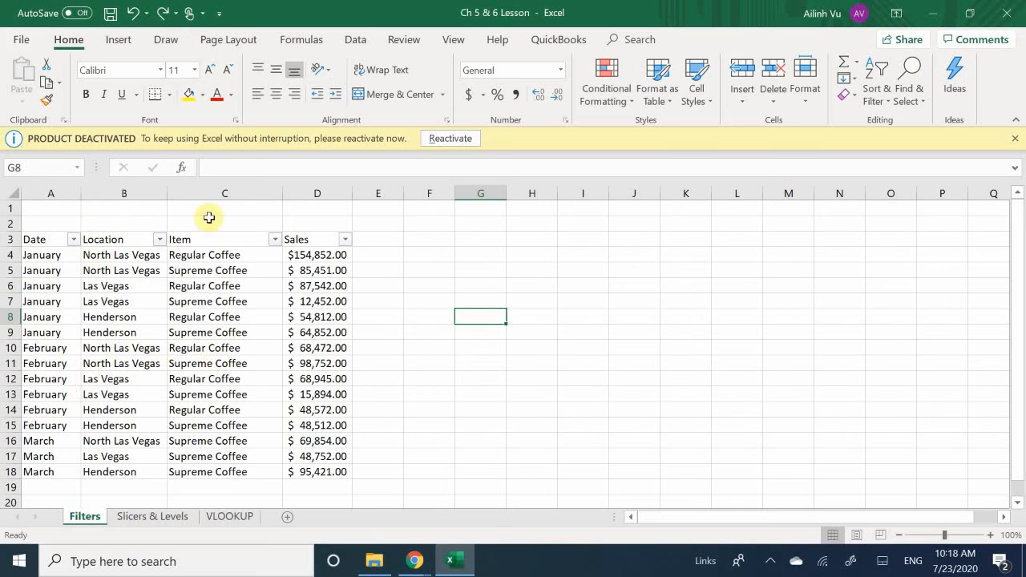
Step: Examine the custom sort settings with Location as the sort column, including the Sort On and Order choices, without applying a sort
{"action": "left_click", "coordinate": [274, 239]}
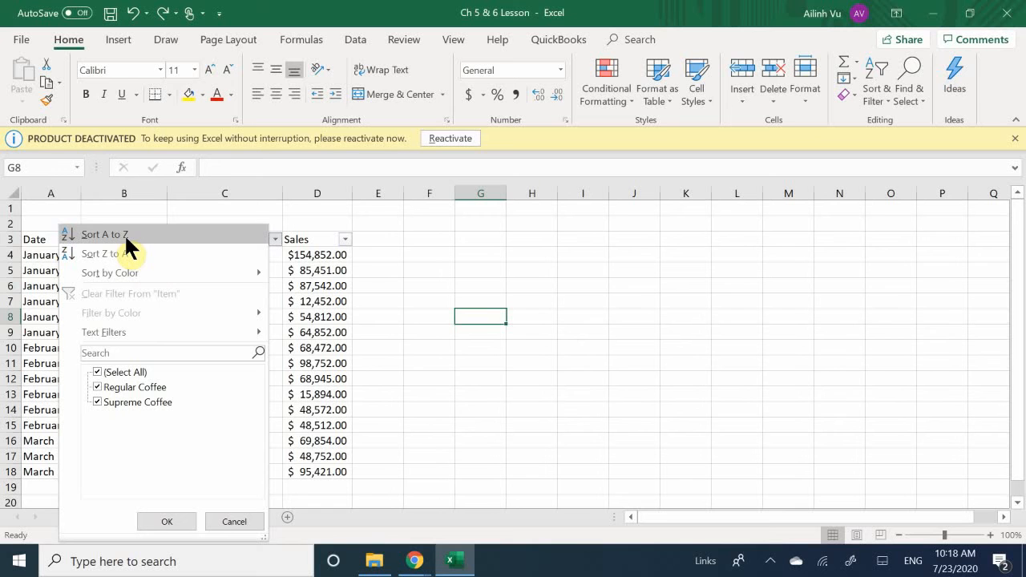
{"action": "mouse_move", "coordinate": [157, 277]}
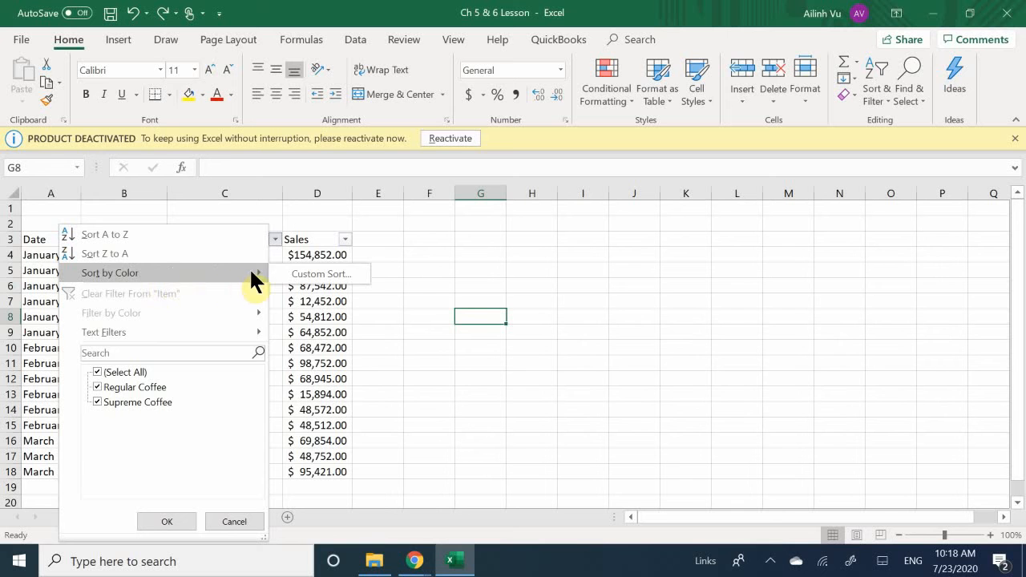
{"action": "left_click", "coordinate": [299, 278]}
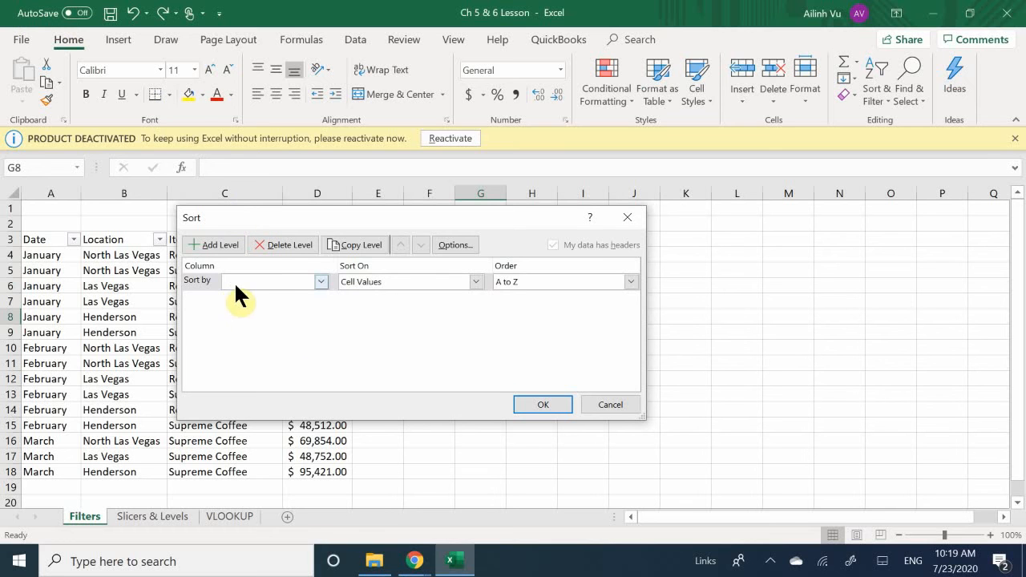
{"action": "left_click", "coordinate": [299, 282]}
{"action": "left_click", "coordinate": [246, 307]}
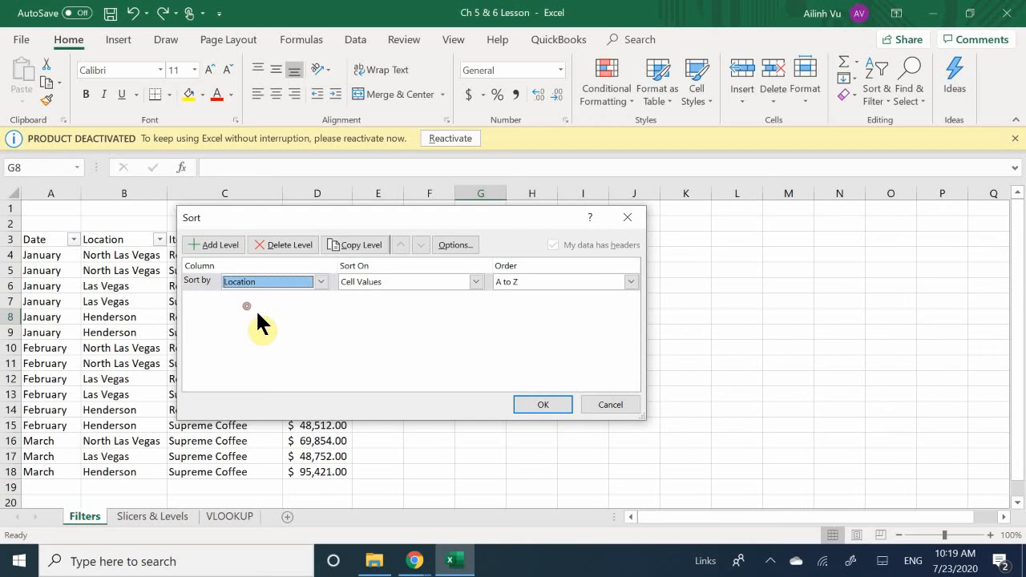
{"action": "left_click", "coordinate": [367, 290]}
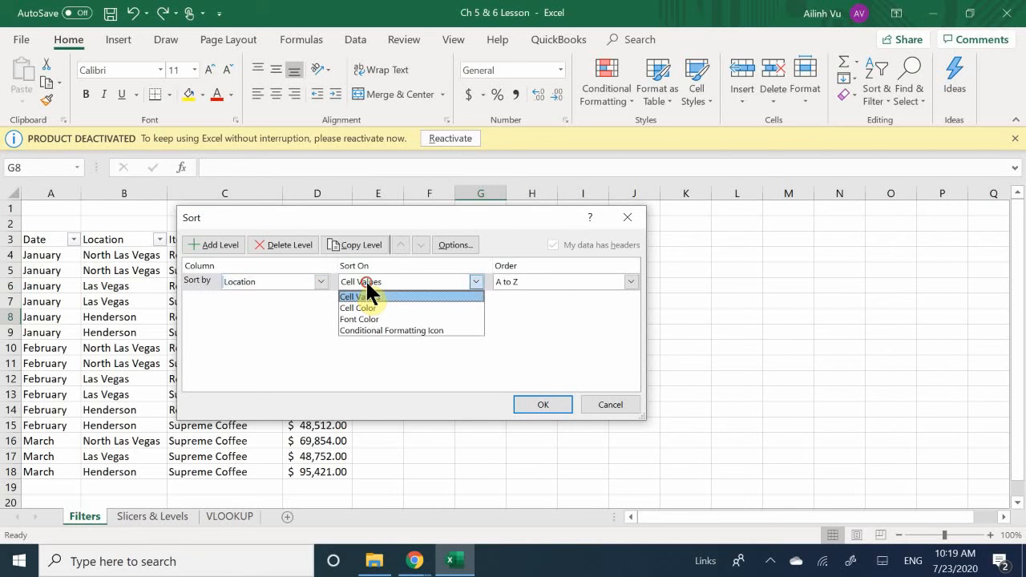
{"action": "left_click", "coordinate": [313, 319]}
{"action": "left_click", "coordinate": [518, 281]}
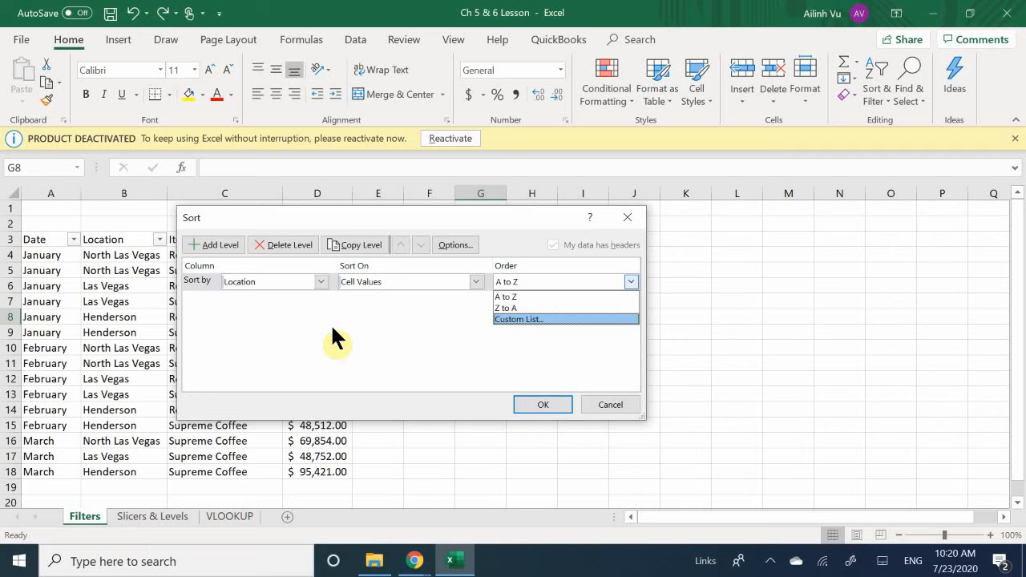
{"action": "left_click", "coordinate": [252, 215]}
{"action": "left_click_drag", "start_coordinate": [307, 226], "coordinate": [264, 213]}
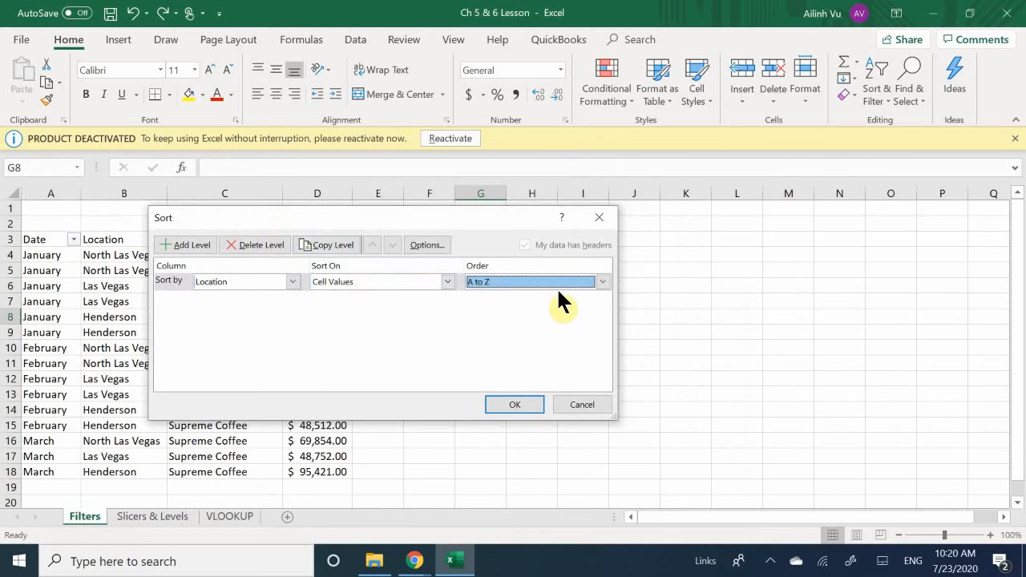
{"action": "left_click", "coordinate": [601, 218]}
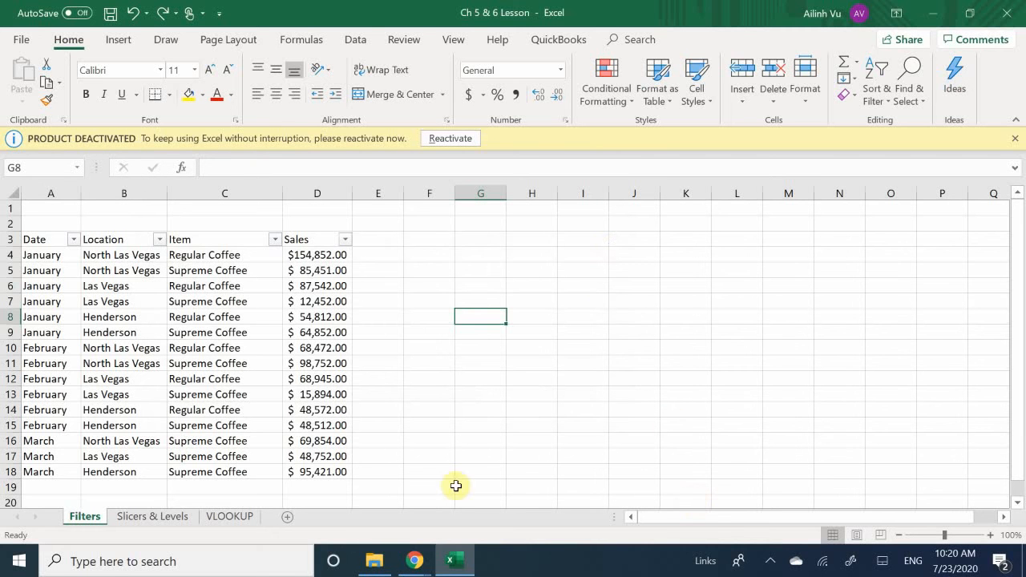
Step: Filter the Date column to show only the February records, excluding January and March
{"action": "left_click", "coordinate": [58, 239]}
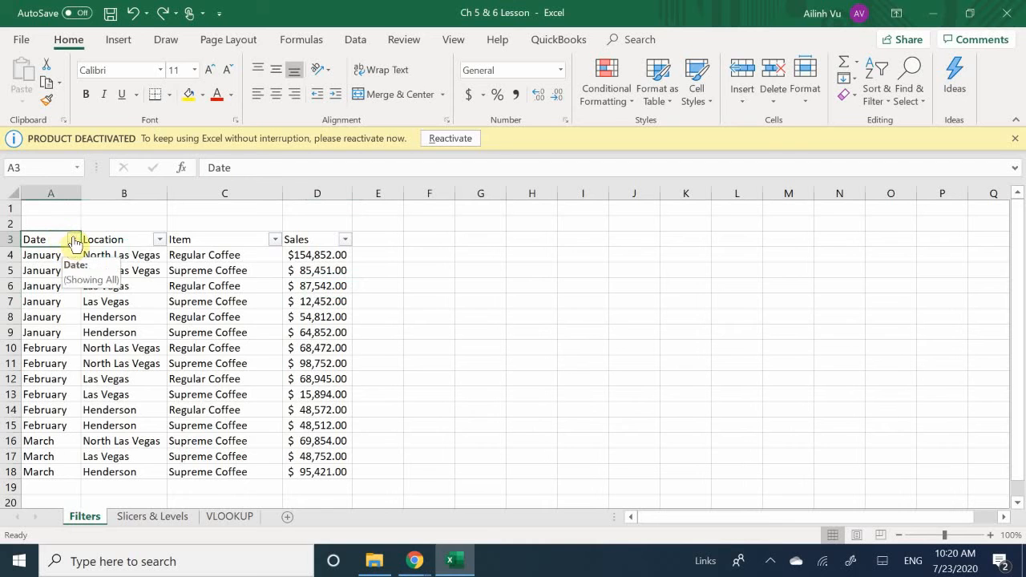
{"action": "left_click", "coordinate": [73, 239]}
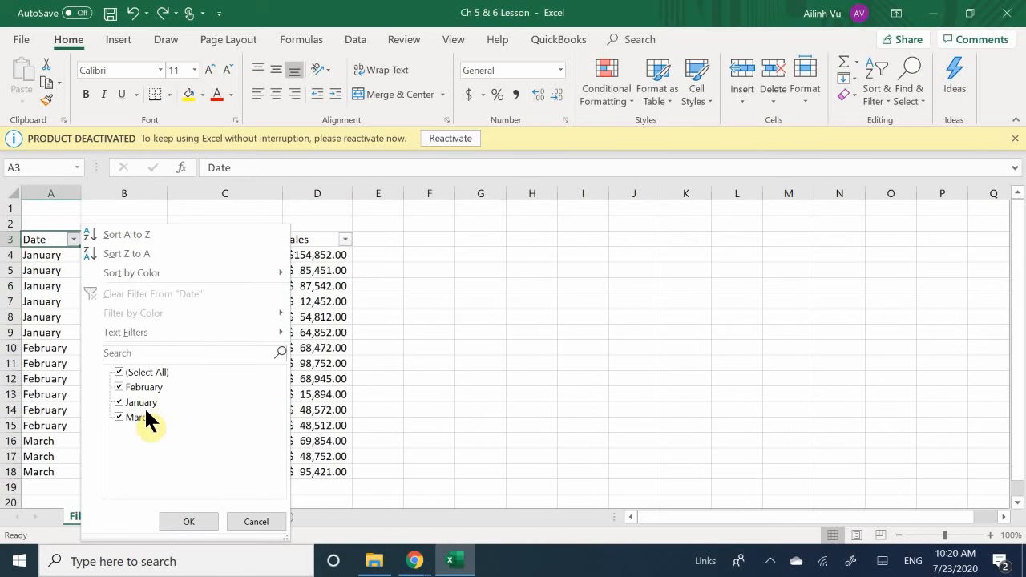
{"action": "left_click", "coordinate": [119, 414]}
{"action": "left_click", "coordinate": [120, 401]}
{"action": "left_click", "coordinate": [119, 416]}
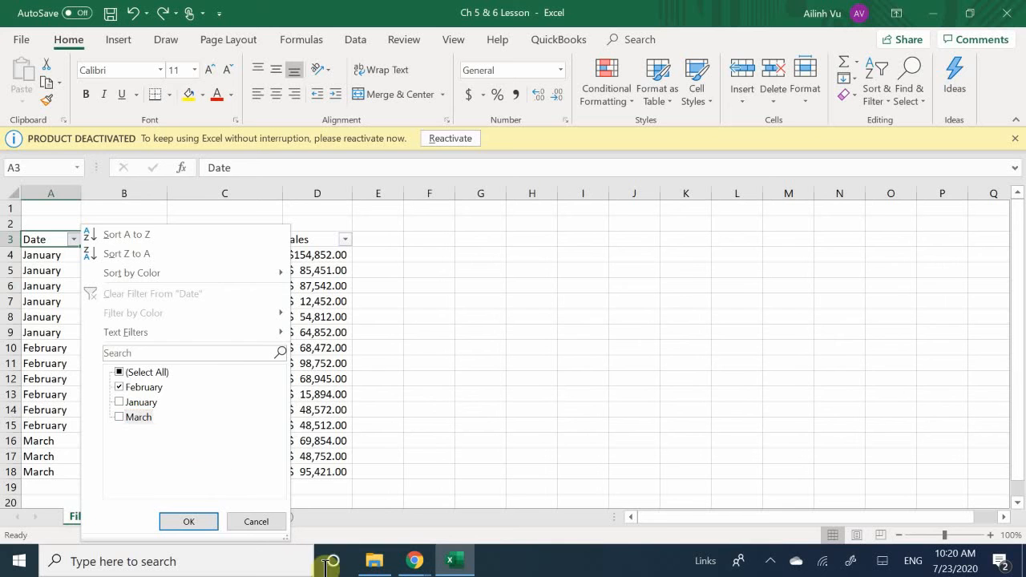
{"action": "left_click", "coordinate": [181, 522]}
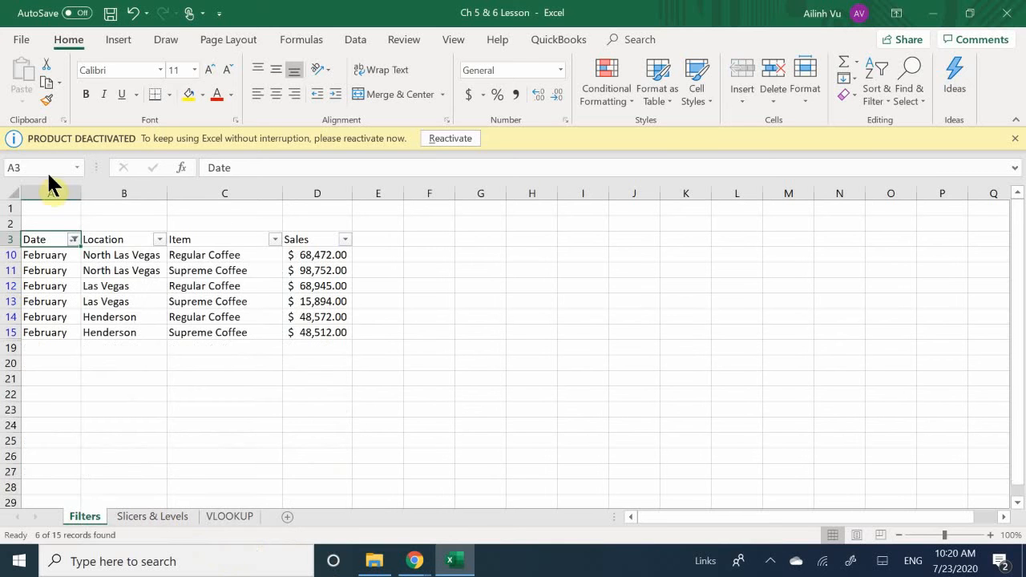
Step: Filter the Location column to show only Las Vegas, excluding Henderson and North Las Vegas
{"action": "left_click", "coordinate": [160, 241]}
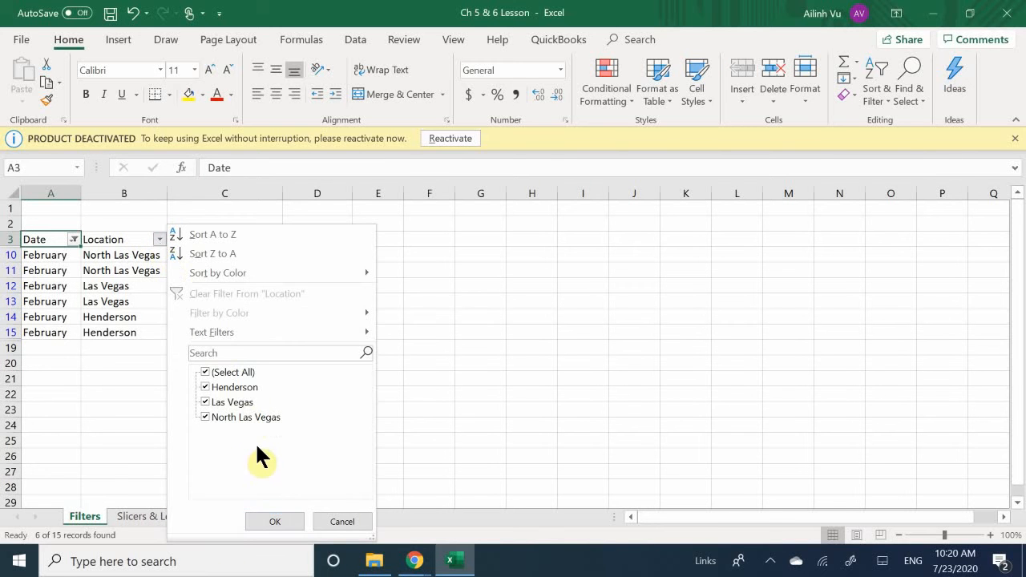
{"action": "left_click", "coordinate": [205, 417]}
{"action": "left_click", "coordinate": [205, 387]}
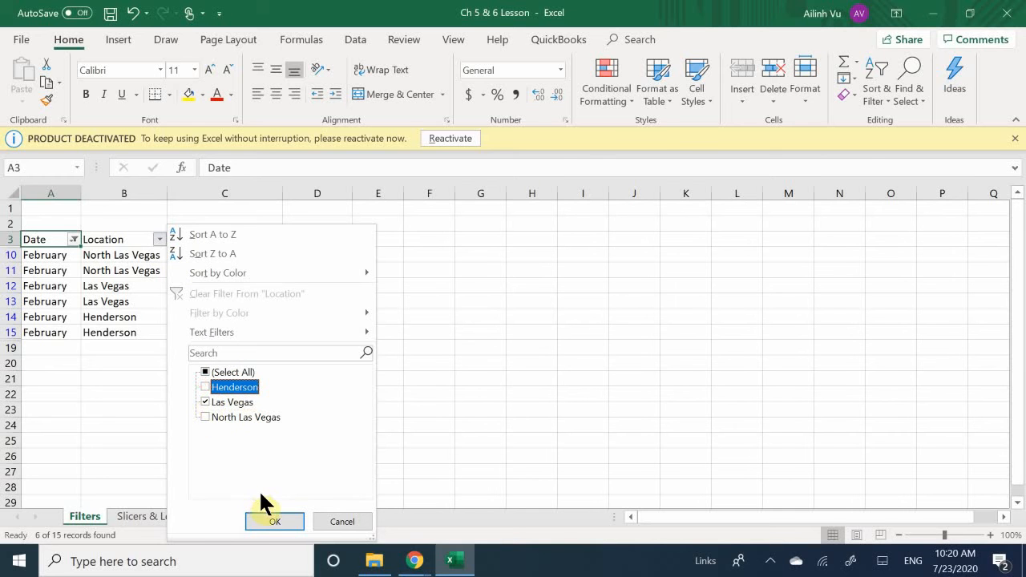
{"action": "left_click", "coordinate": [269, 518]}
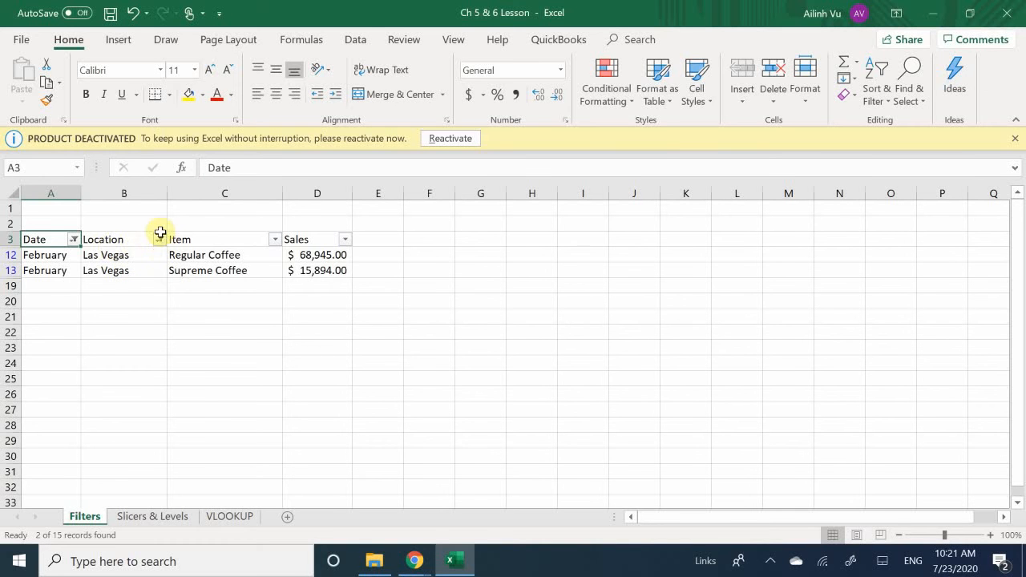
Step: Clear the Las Vegas filter from the Location column and the February filter from the Date column
{"action": "left_click", "coordinate": [160, 239]}
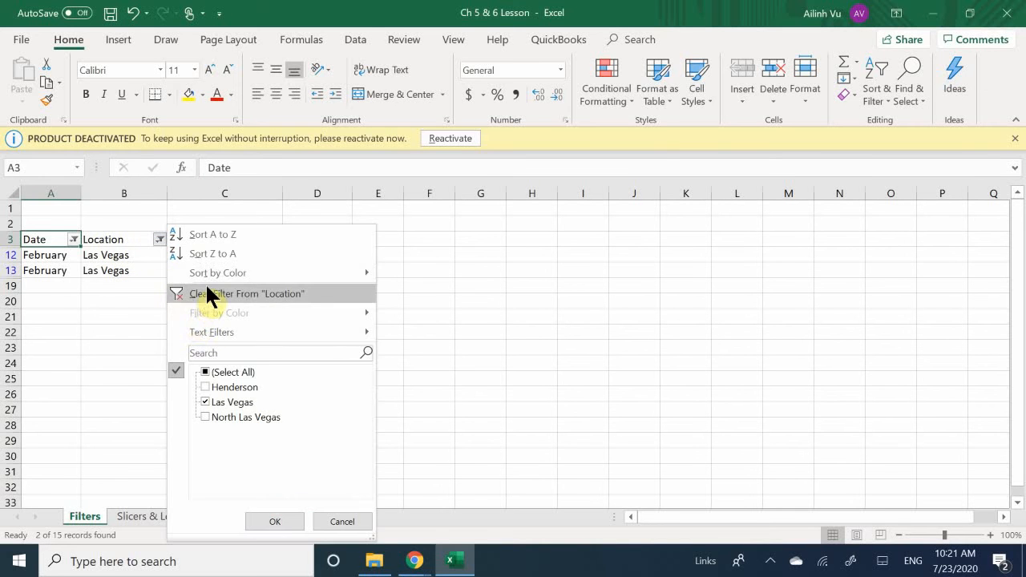
{"action": "left_click", "coordinate": [207, 294]}
{"action": "left_click", "coordinate": [73, 239]}
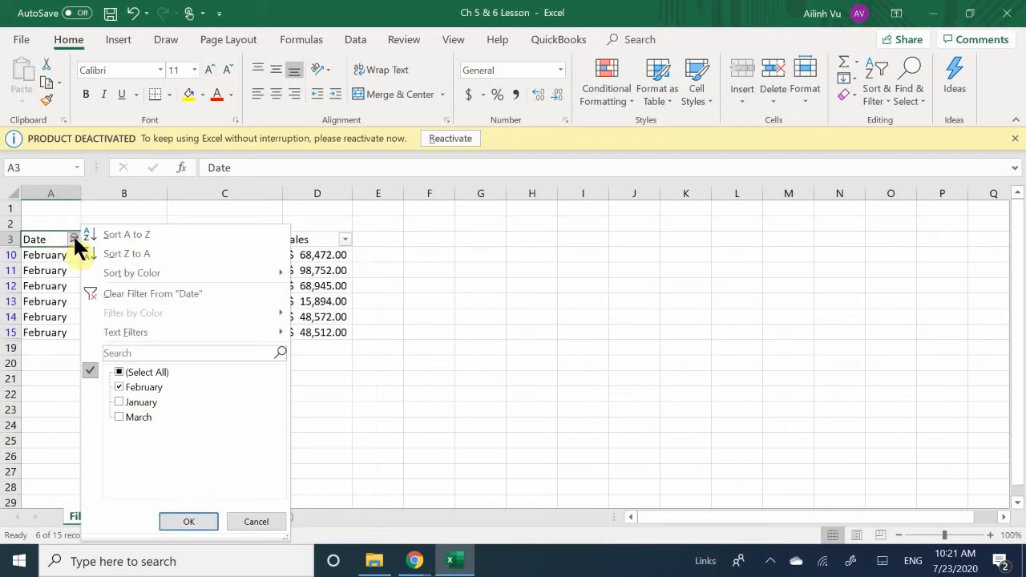
{"action": "left_click", "coordinate": [135, 295]}
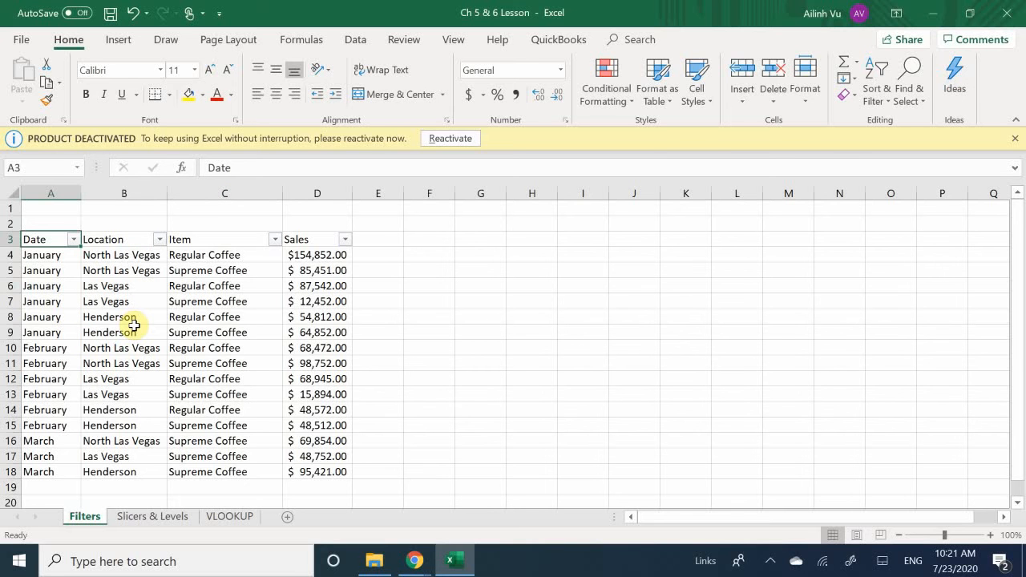
Step: View the sort and filter choices of the Item column, including Sort by Color, without applying any
{"action": "left_click", "coordinate": [275, 240]}
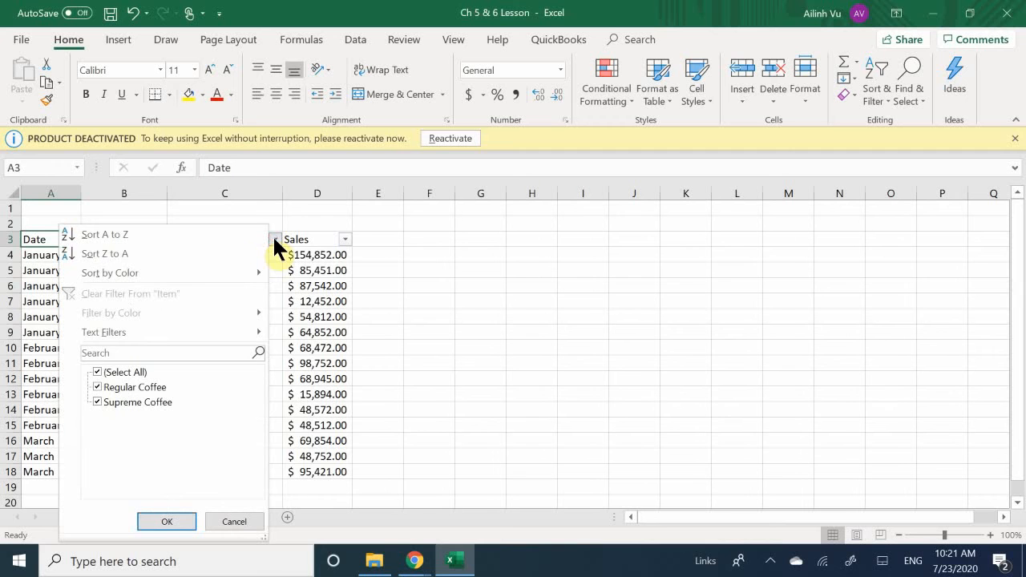
{"action": "mouse_move", "coordinate": [180, 277]}
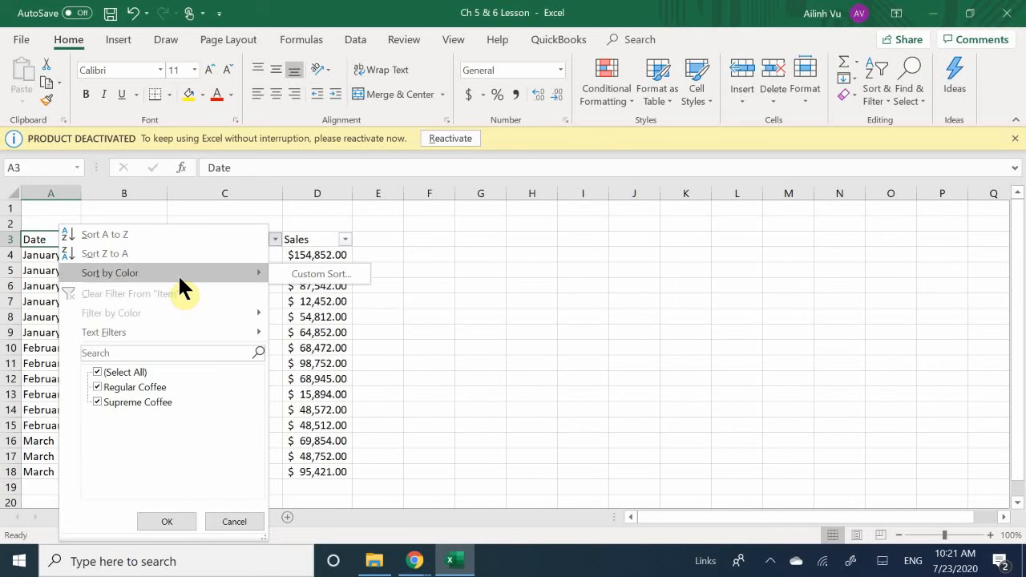
{"action": "left_click", "coordinate": [329, 245]}
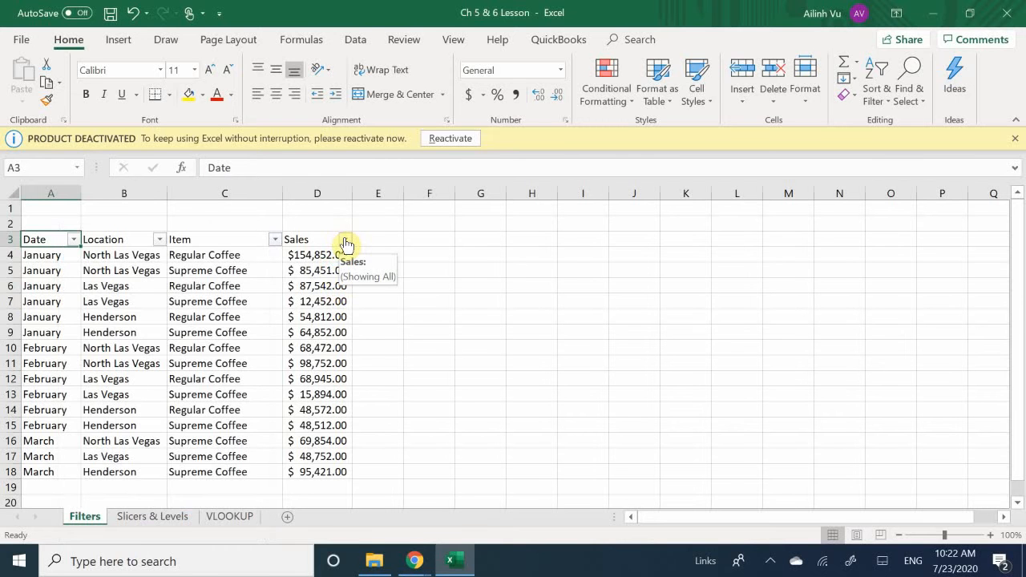
Step: Apply a Top 10 number filter to the Sales column, set to show the top 8 items
{"action": "left_click", "coordinate": [346, 242]}
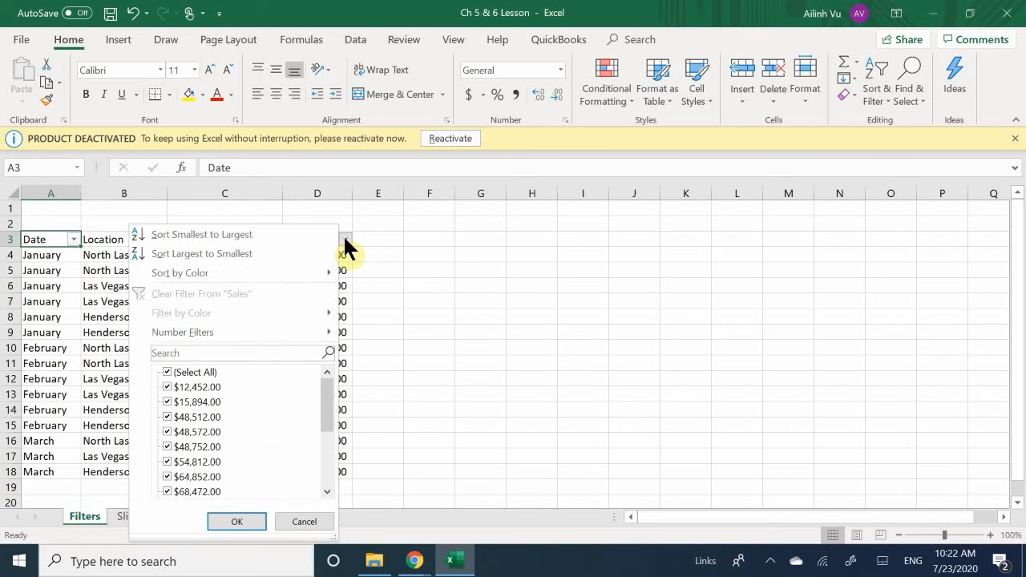
{"action": "left_click", "coordinate": [195, 334]}
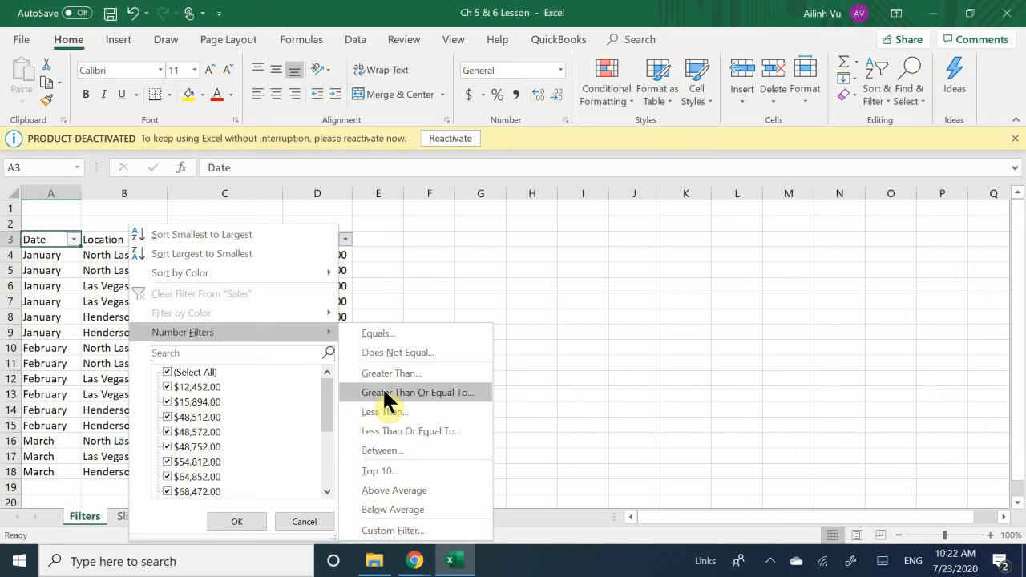
{"action": "left_click", "coordinate": [374, 469]}
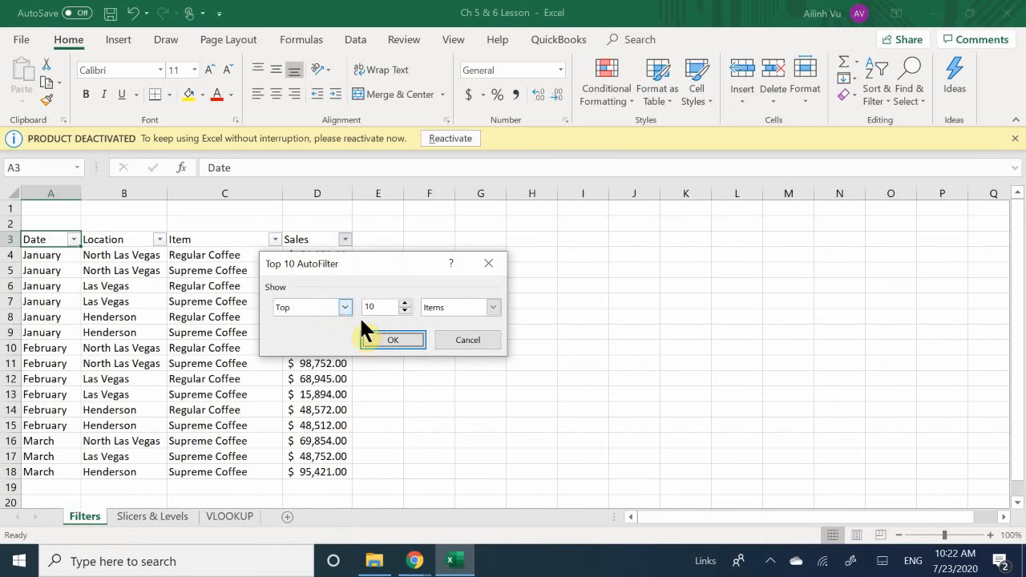
{"action": "left_click_drag", "start_coordinate": [386, 306], "coordinate": [336, 310]}
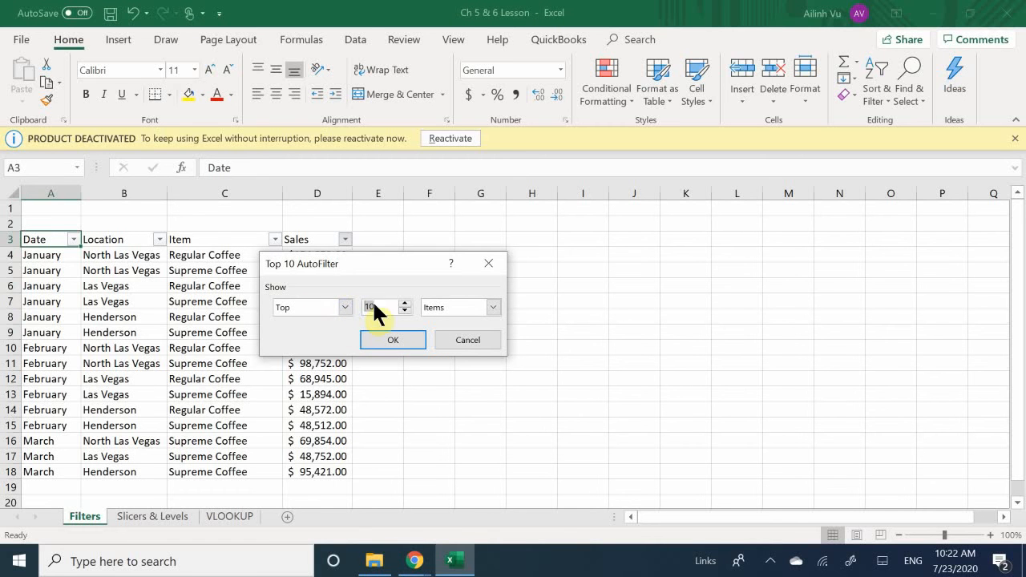
{"action": "type", "text": "8"}
{"action": "left_click", "coordinate": [391, 341]}
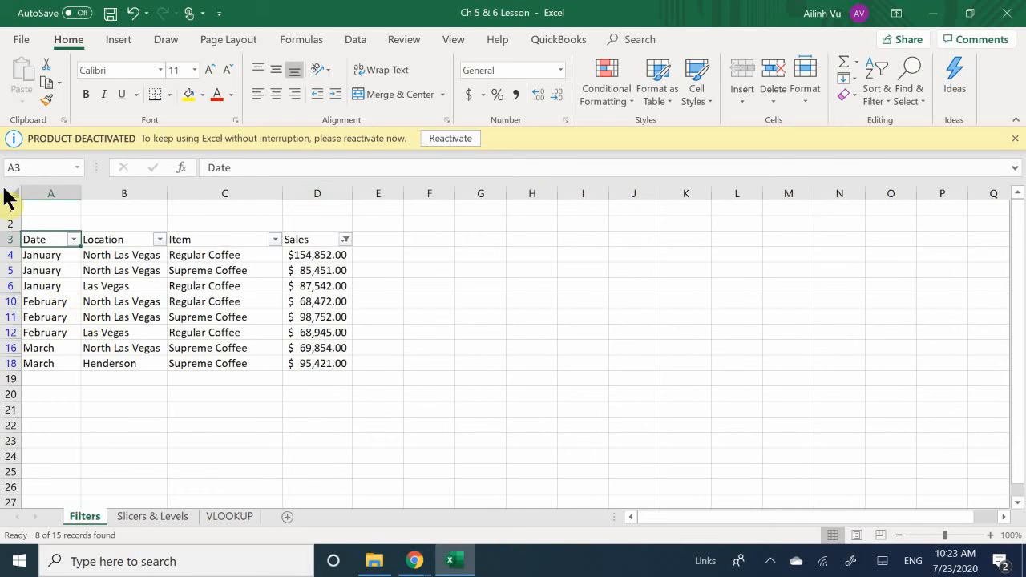
Step: Clear the number filter from the Sales column and select empty cell E8 beside the data
{"action": "left_click", "coordinate": [344, 240]}
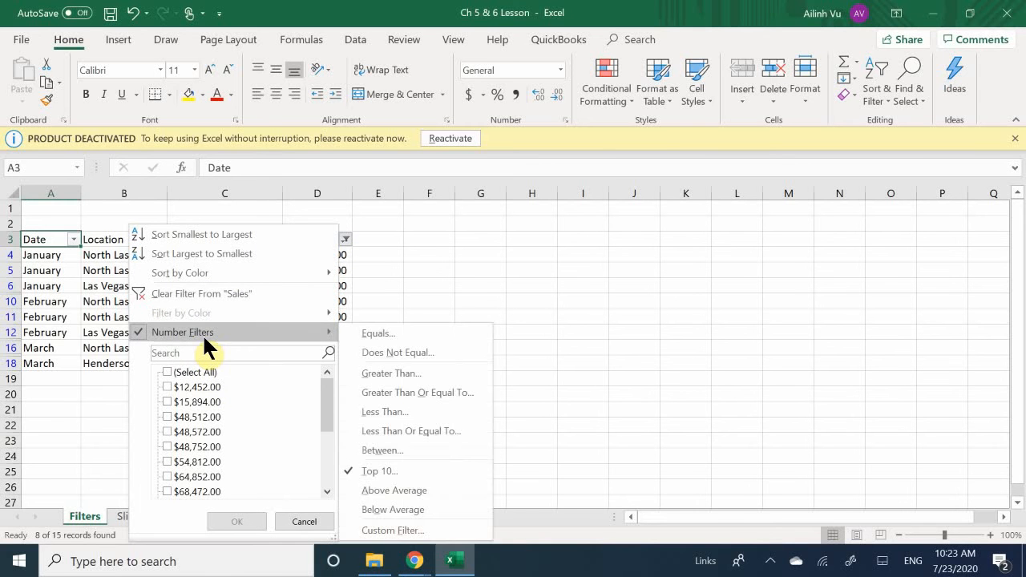
{"action": "left_click", "coordinate": [179, 294]}
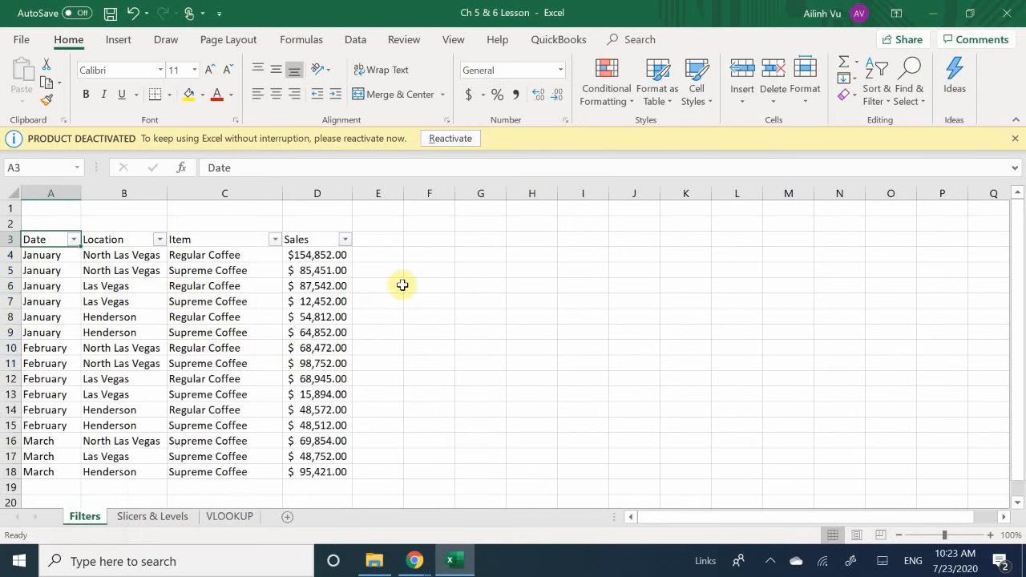
{"action": "left_click", "coordinate": [397, 314]}
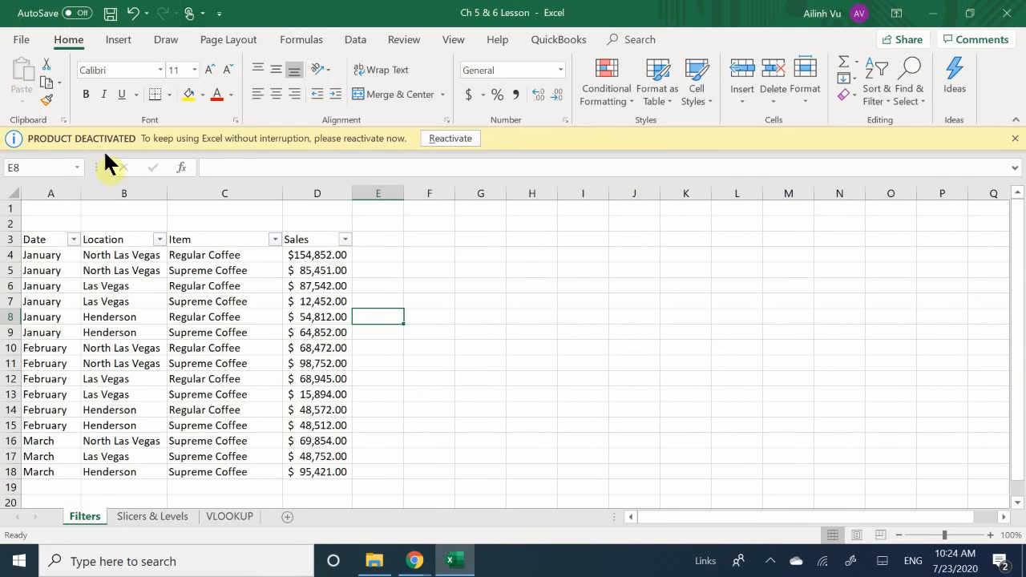
Step: View the Date column's filter choices and the Filter and Sort commands available for its header cell, without applying any
{"action": "left_click", "coordinate": [73, 240]}
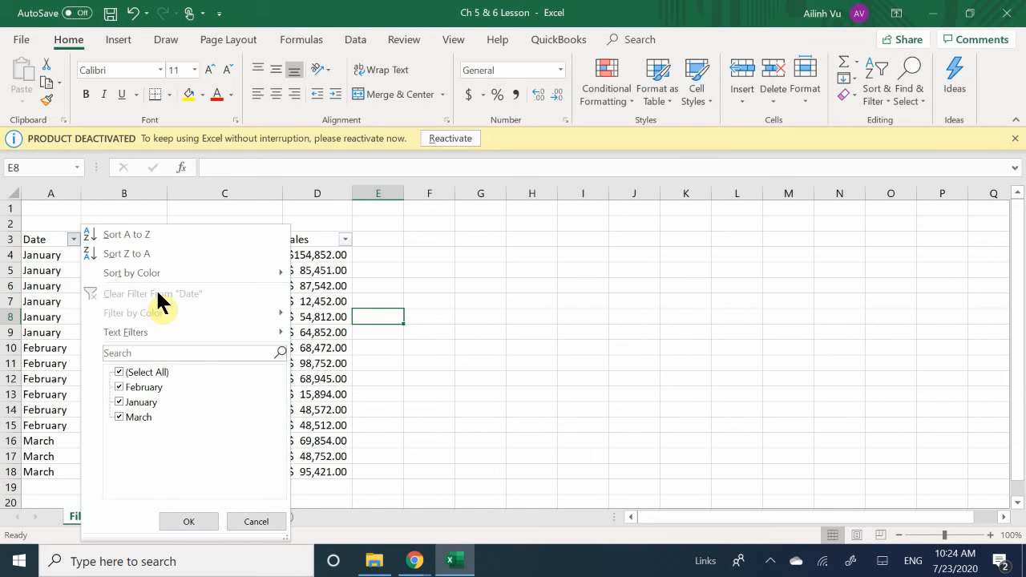
{"action": "left_click", "coordinate": [449, 274]}
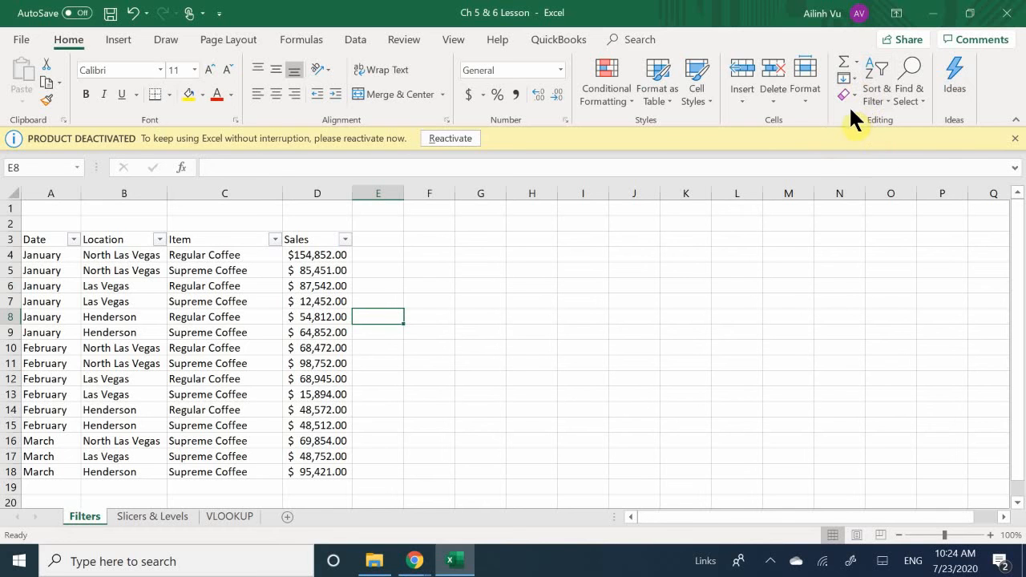
{"action": "left_click", "coordinate": [266, 273]}
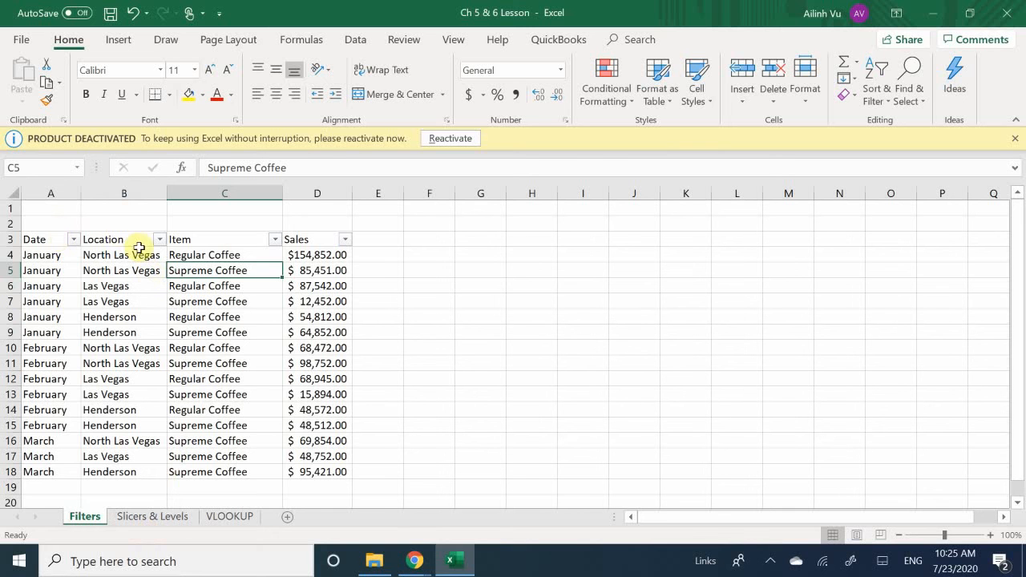
{"action": "left_click", "coordinate": [63, 240]}
{"action": "right_click", "coordinate": [64, 242]}
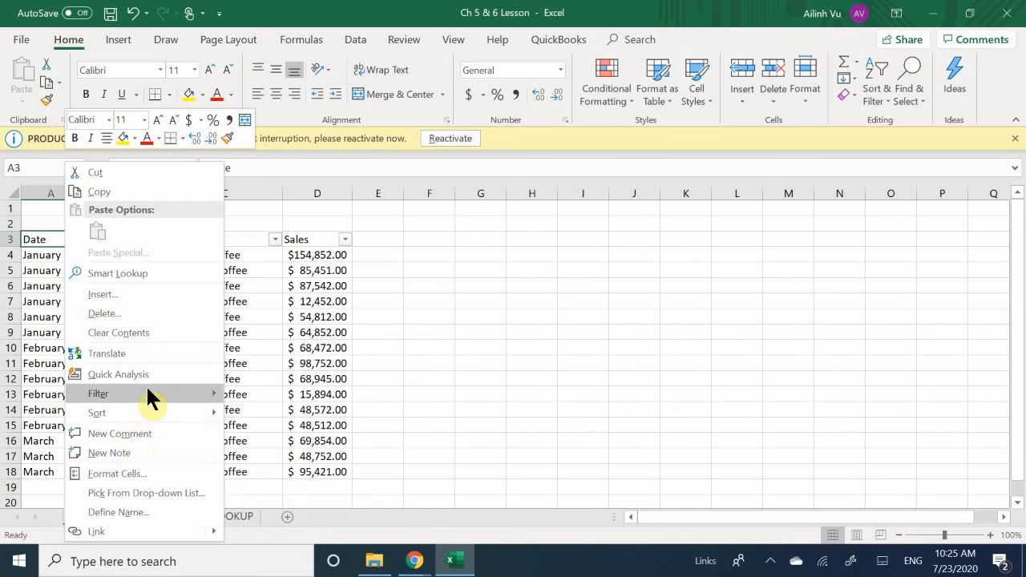
{"action": "mouse_move", "coordinate": [147, 390]}
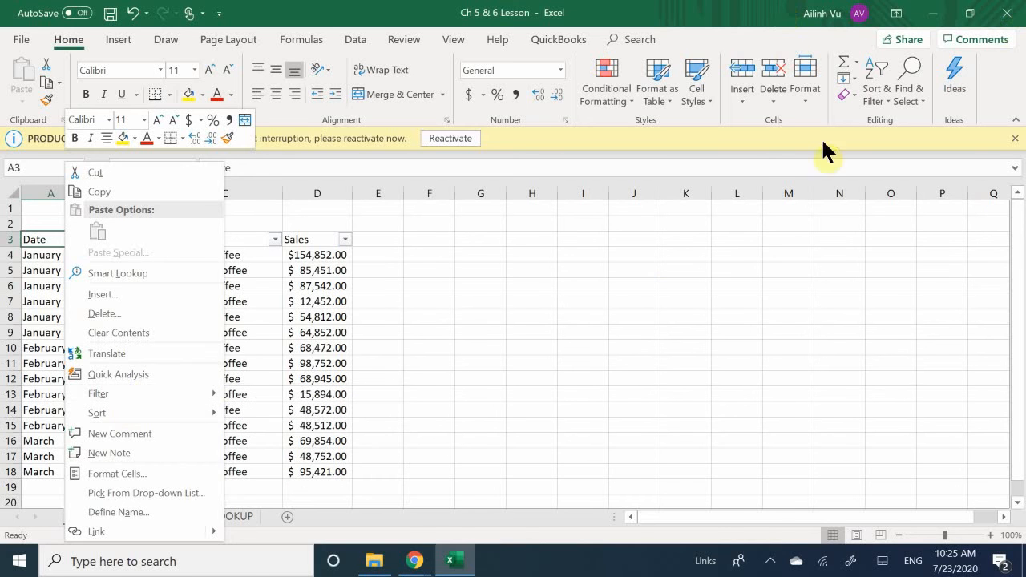
{"action": "key", "text": "Escape"}
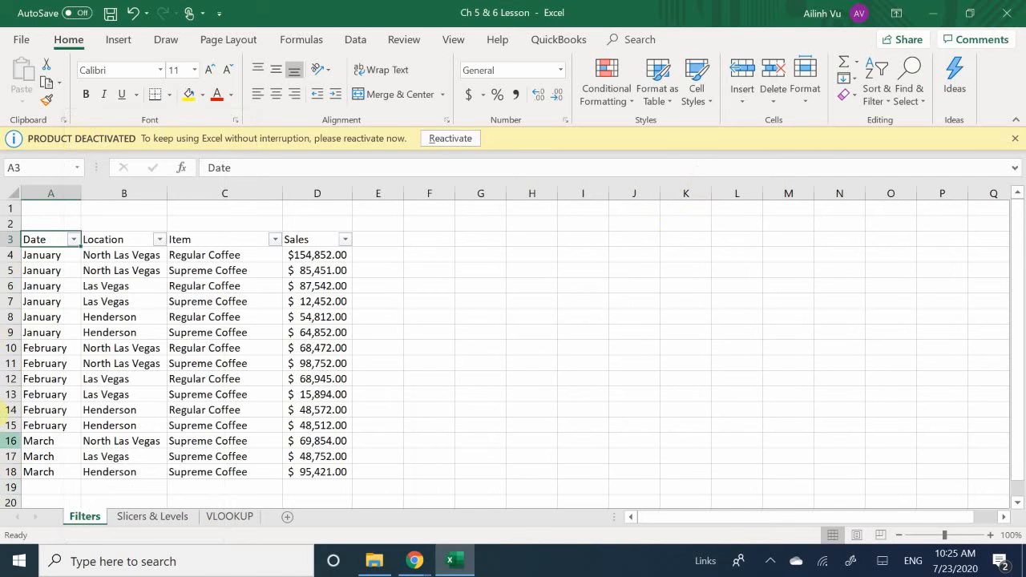
Step: Switch to the Slicers & Levels worksheet and select the Date header in cell A3
{"action": "left_click", "coordinate": [139, 517]}
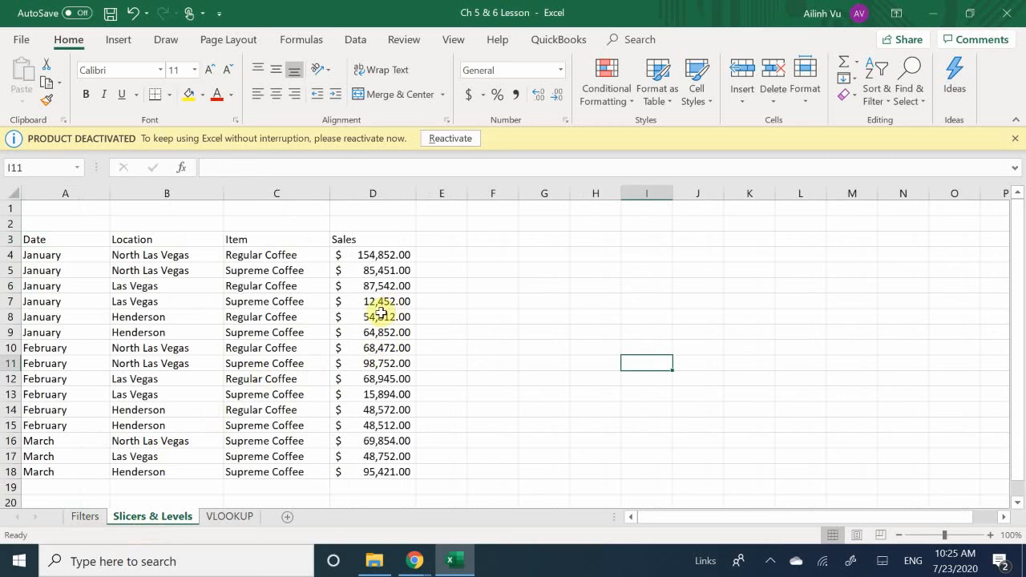
{"action": "scroll", "coordinate": [382, 316], "scroll_direction": "down", "scroll_amount": 1}
{"action": "scroll", "coordinate": [378, 317], "scroll_direction": "up", "scroll_amount": 1}
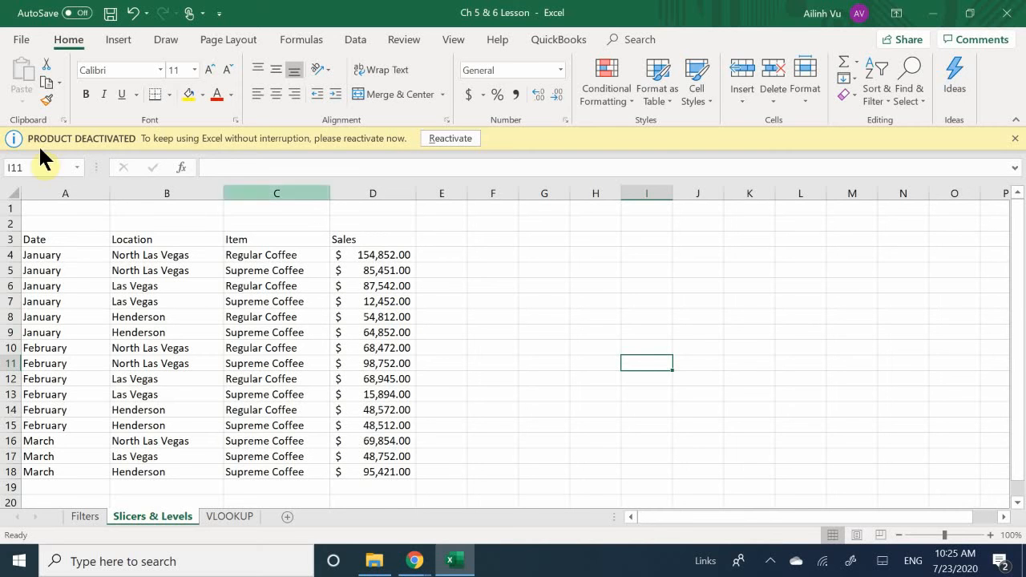
{"action": "left_click", "coordinate": [70, 239]}
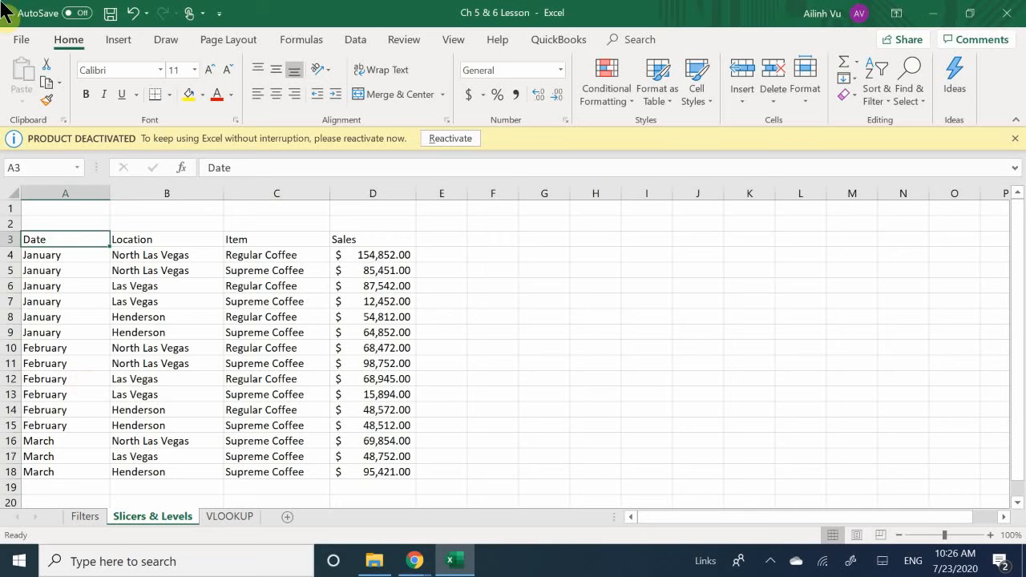
Step: Try to insert a slicer for the plain sales range, then dismiss the Existing Connections dialog
{"action": "left_click", "coordinate": [118, 41]}
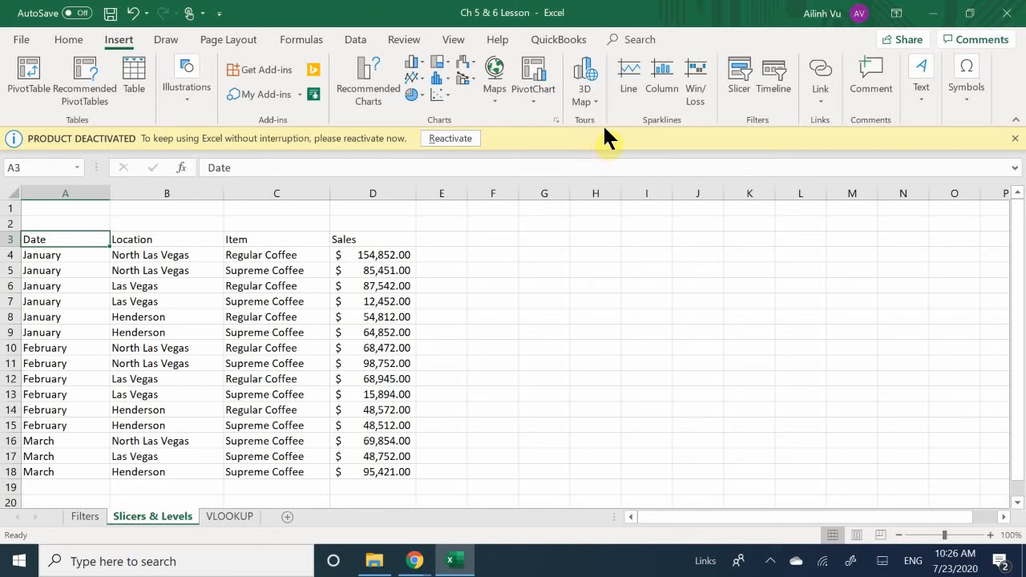
{"action": "left_click", "coordinate": [736, 84]}
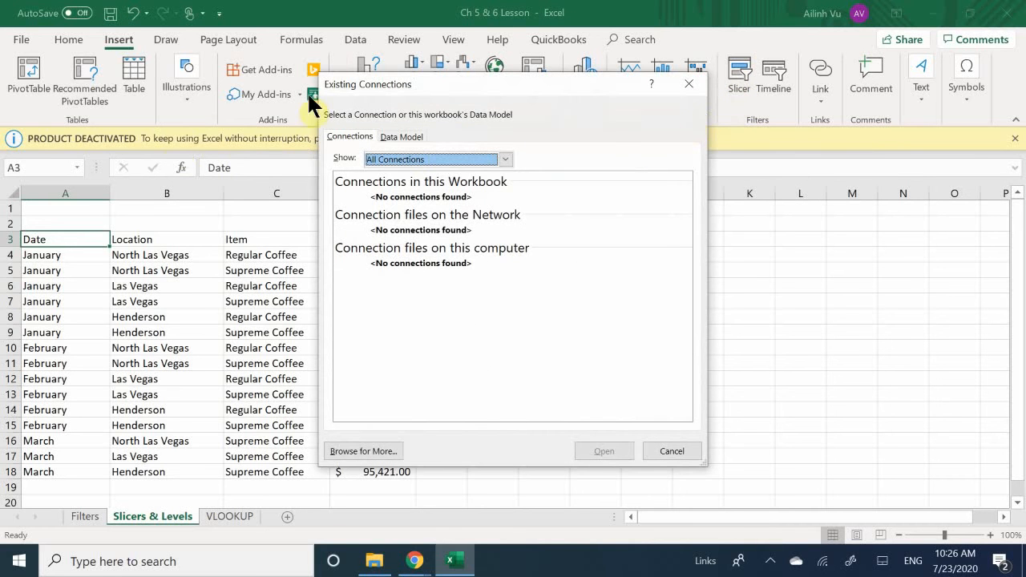
{"action": "left_click_drag", "start_coordinate": [475, 83], "coordinate": [598, 103]}
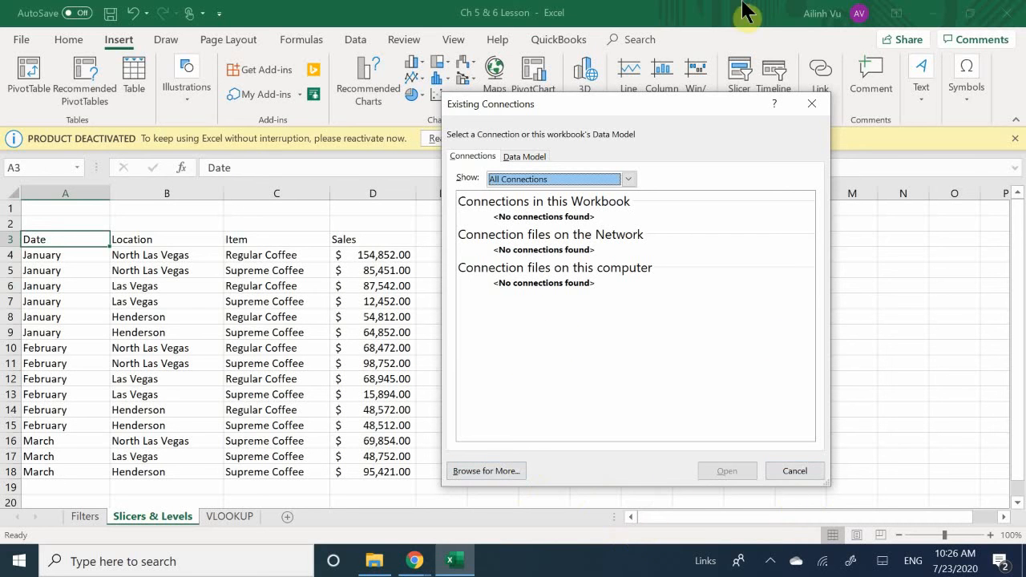
{"action": "left_click", "coordinate": [812, 103]}
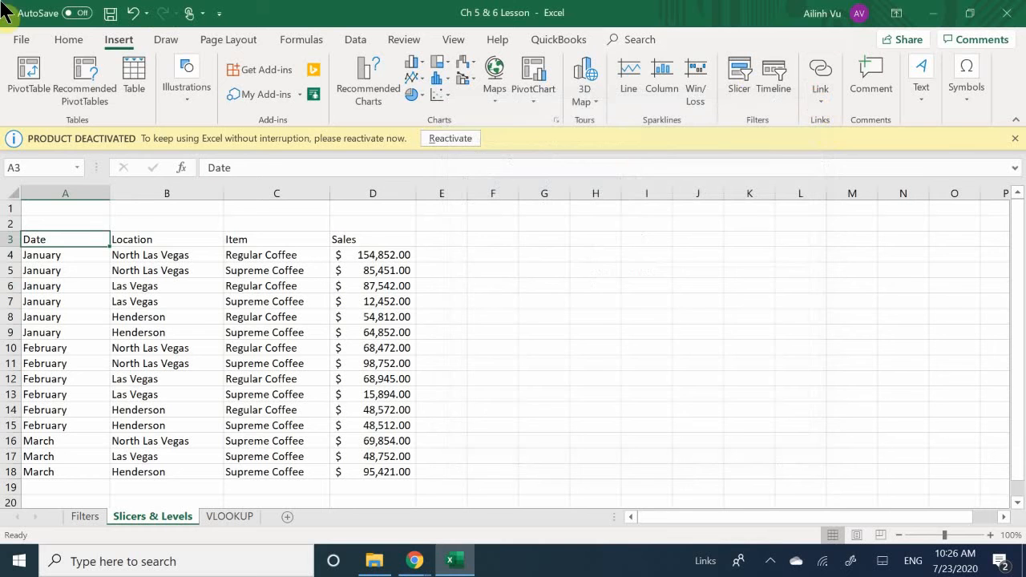
{"action": "left_click", "coordinate": [69, 37]}
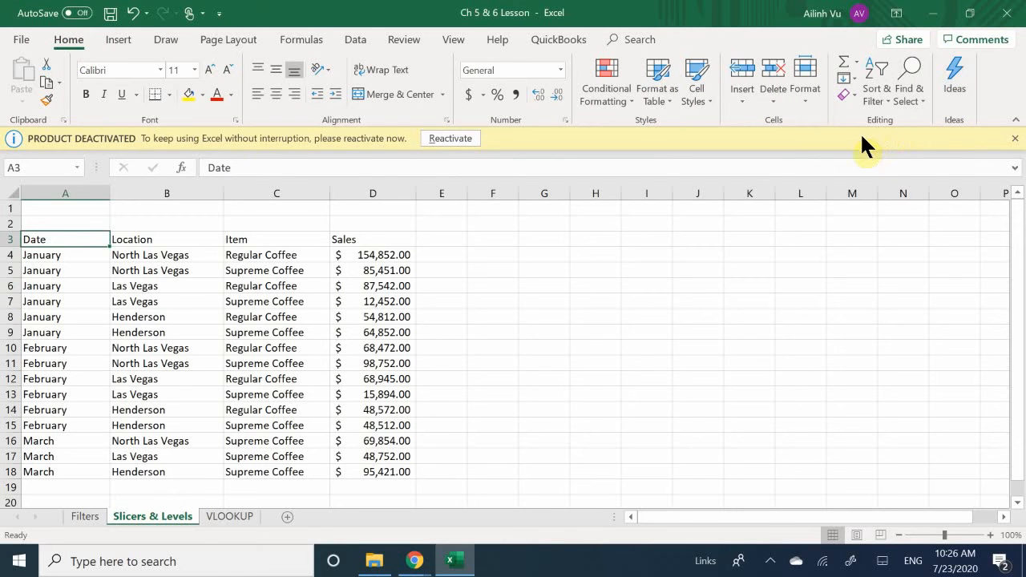
Step: Turn on filtering for the sales data's header row in the Slicers & Levels worksheet
{"action": "left_click", "coordinate": [878, 90]}
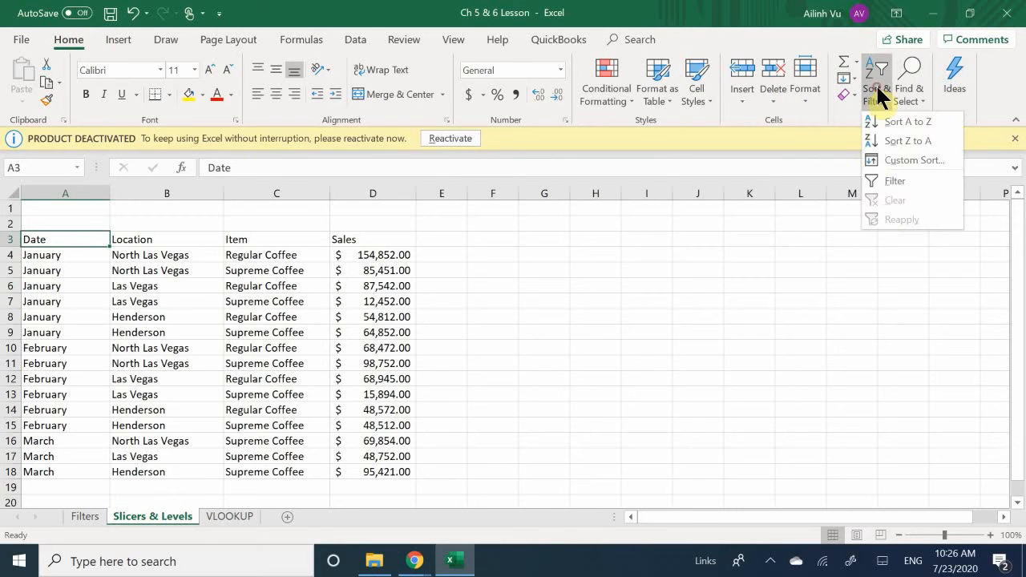
{"action": "left_click", "coordinate": [896, 181]}
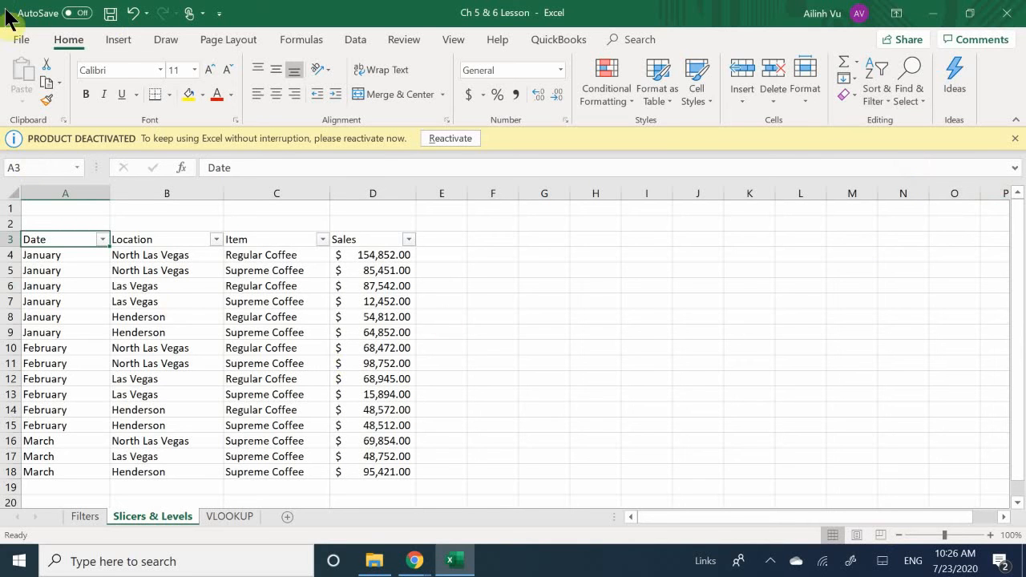
Step: Try to insert a slicer from the Date header, check the available connections and data model tables, and cancel the Existing Connections dialog
{"action": "left_click", "coordinate": [113, 44]}
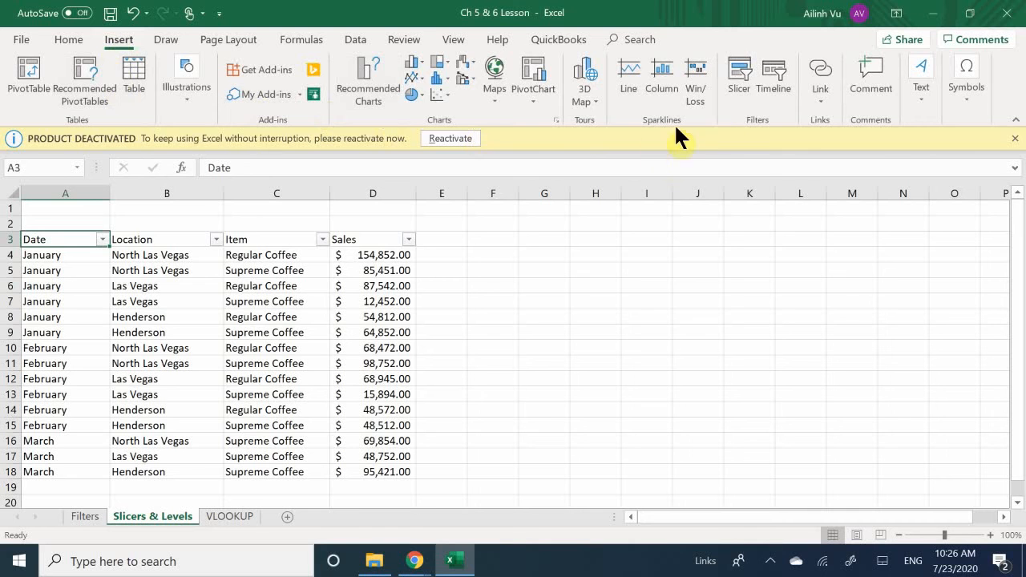
{"action": "left_click", "coordinate": [744, 88]}
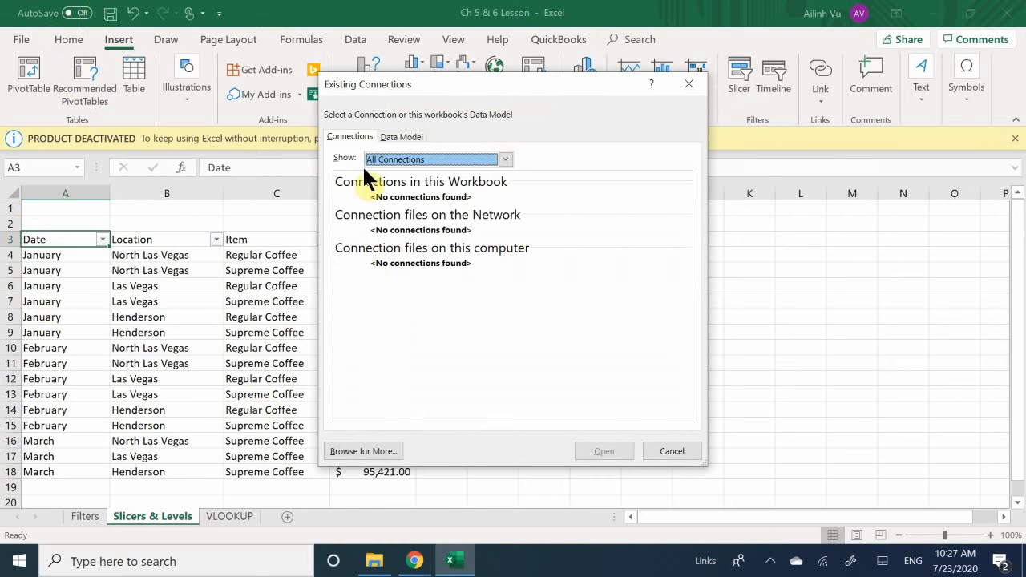
{"action": "left_click", "coordinate": [399, 160]}
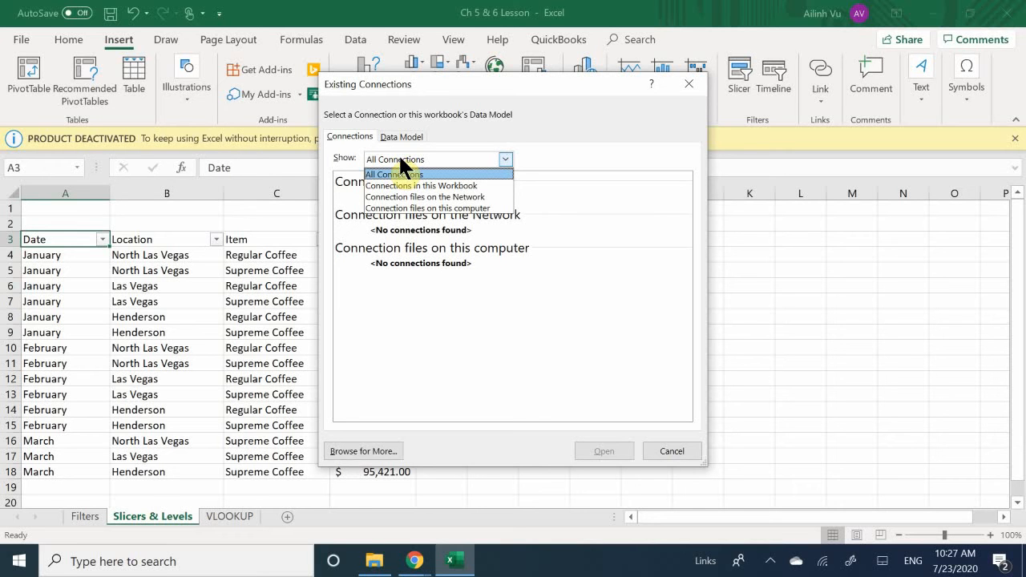
{"action": "left_click", "coordinate": [399, 160]}
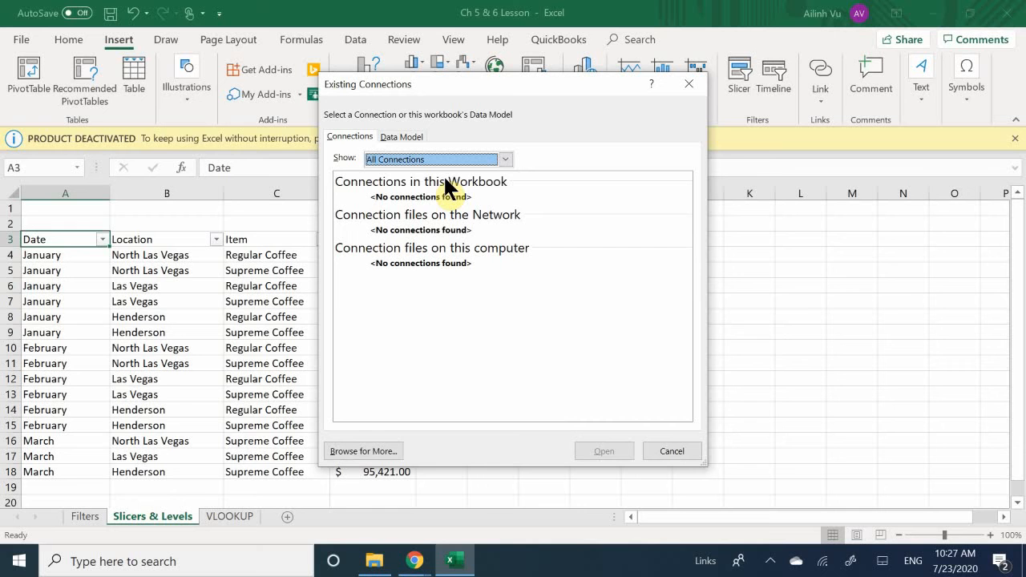
{"action": "left_click", "coordinate": [400, 138]}
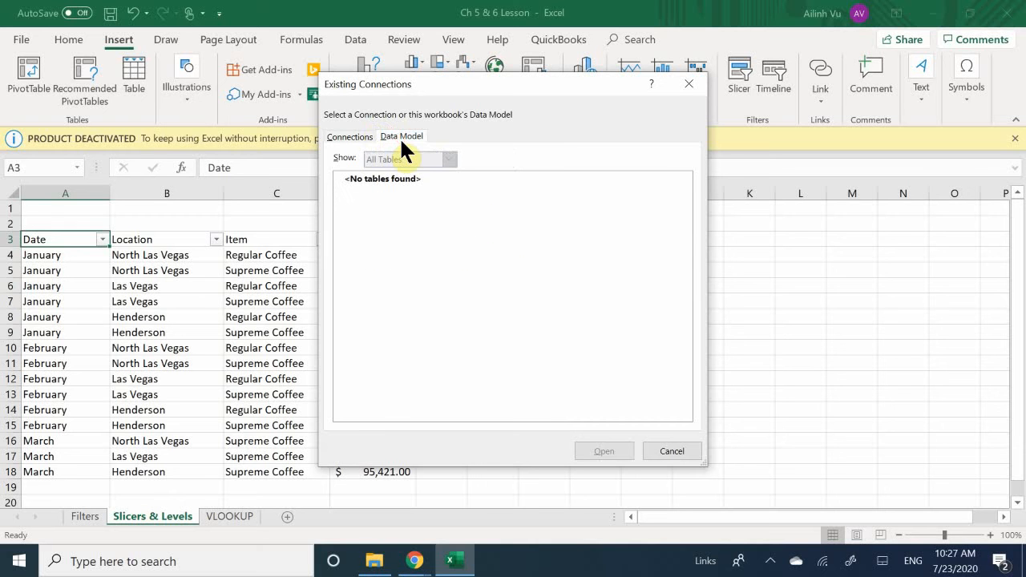
{"action": "left_click", "coordinate": [351, 136]}
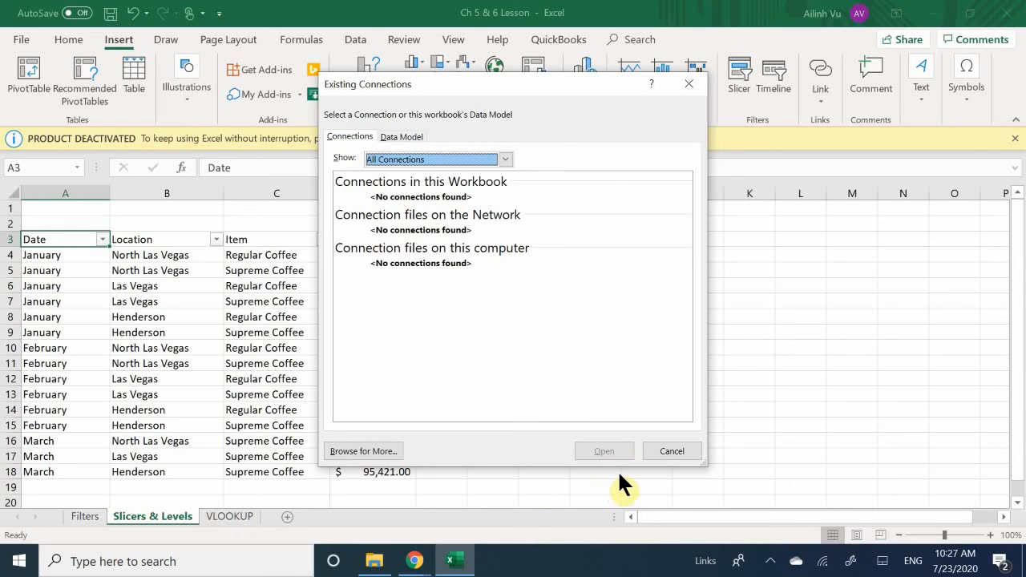
{"action": "left_click", "coordinate": [673, 453]}
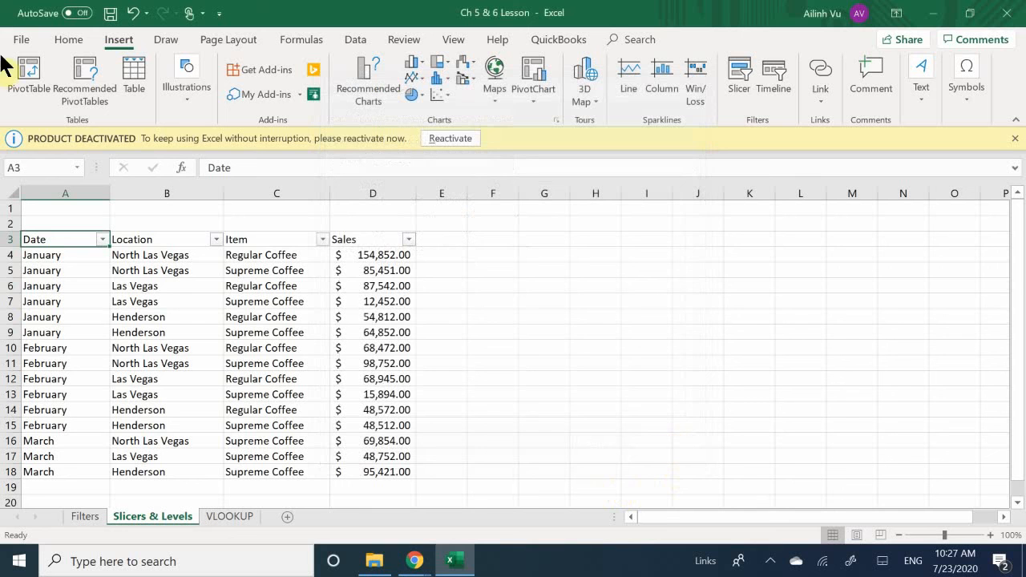
Step: Try to insert a slicer with A3:D18 selected, limit the list to Connections in this Workbook, and cancel
{"action": "left_click_drag", "start_coordinate": [73, 238], "coordinate": [407, 474]}
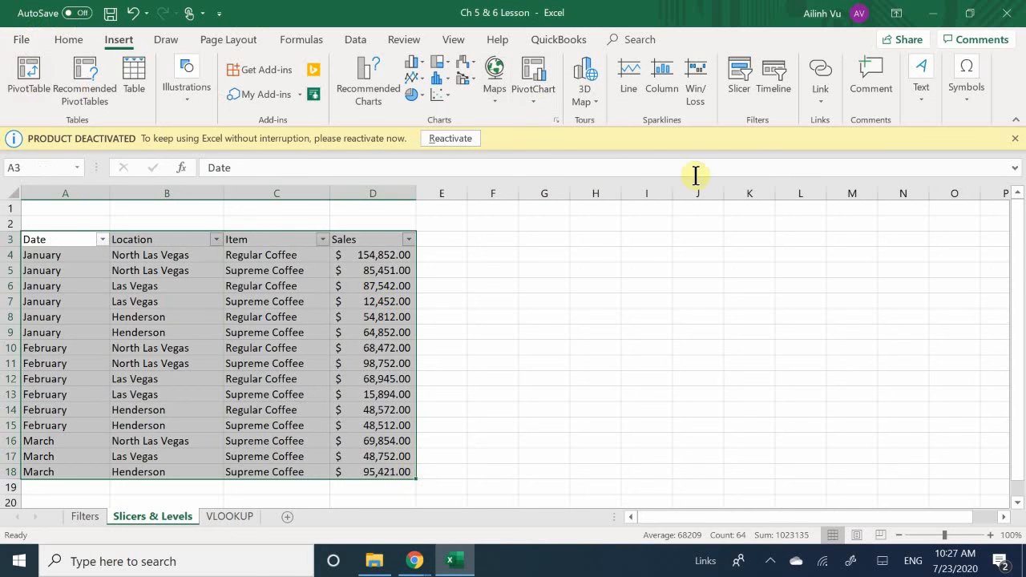
{"action": "left_click", "coordinate": [743, 86]}
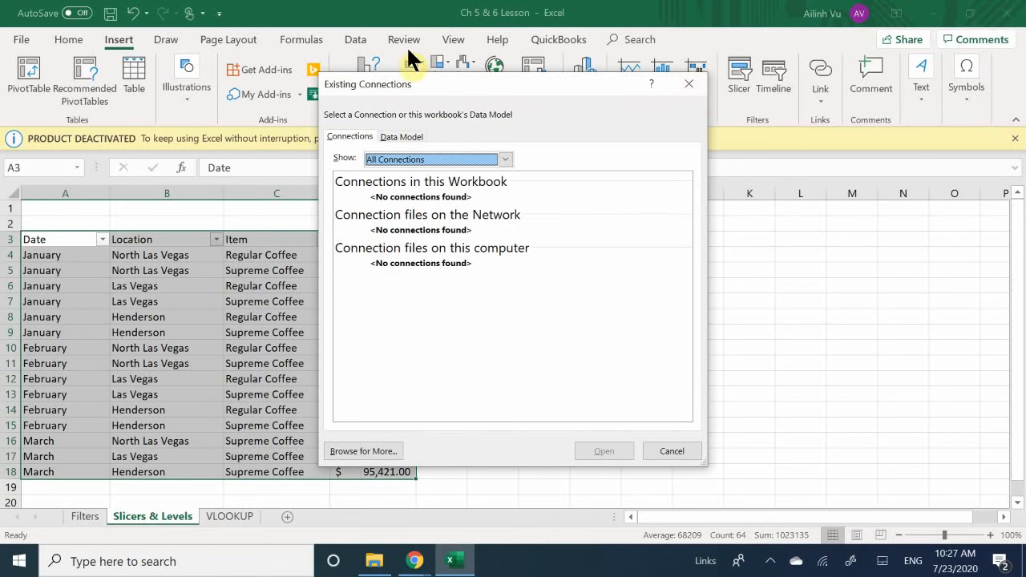
{"action": "left_click_drag", "start_coordinate": [439, 79], "coordinate": [560, 162]}
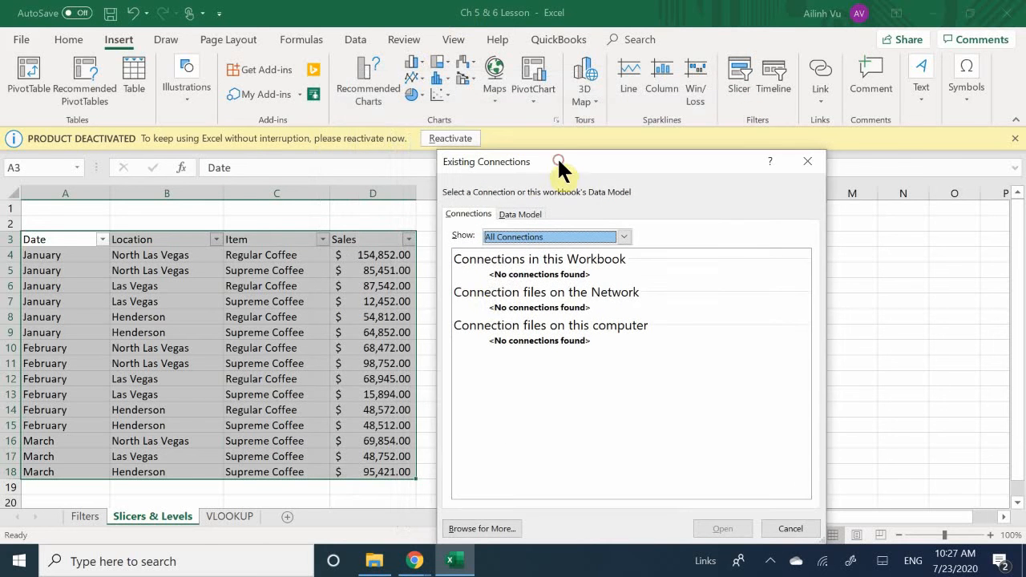
{"action": "left_click", "coordinate": [522, 237]}
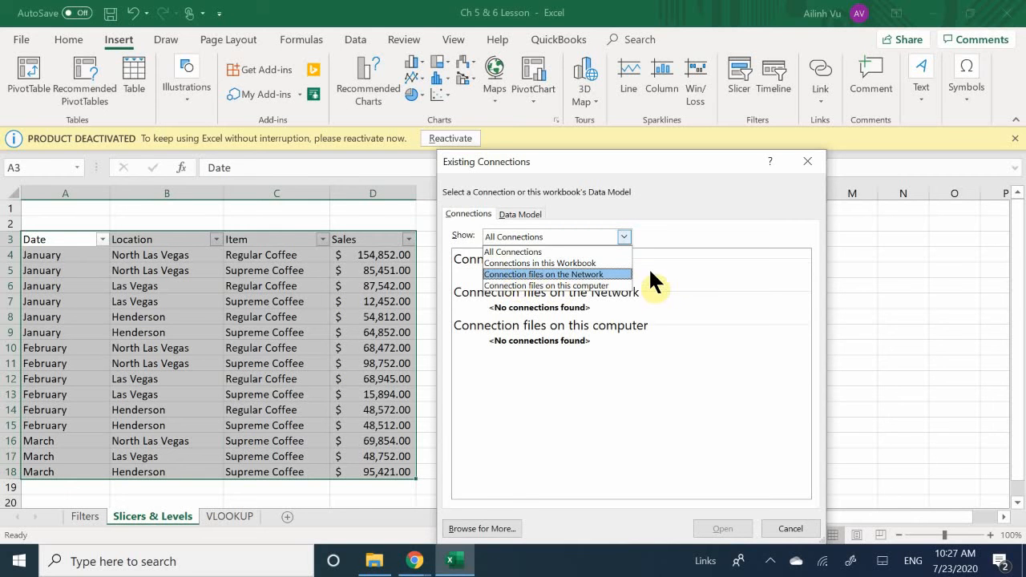
{"action": "left_click", "coordinate": [608, 263]}
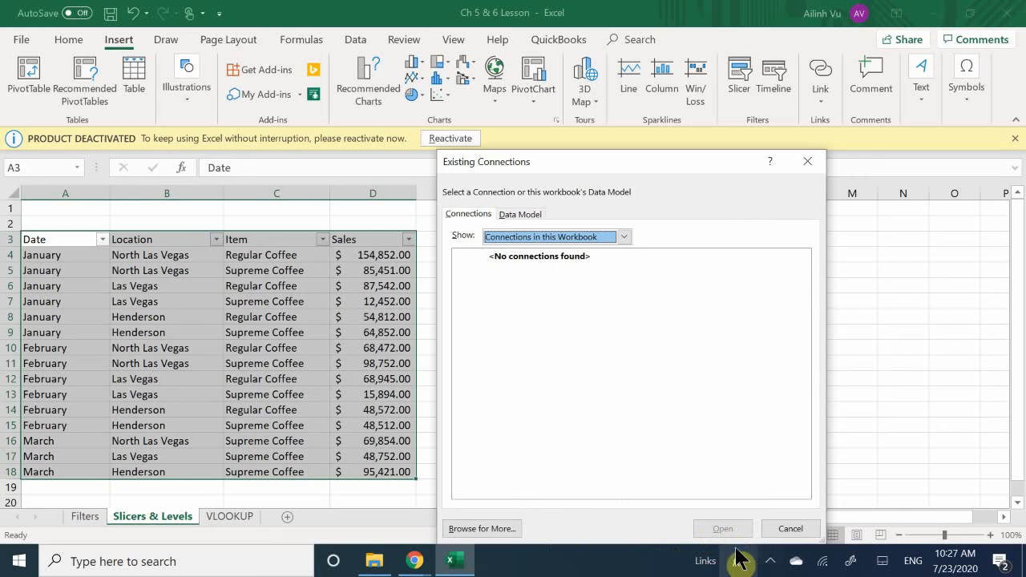
{"action": "left_click", "coordinate": [783, 532]}
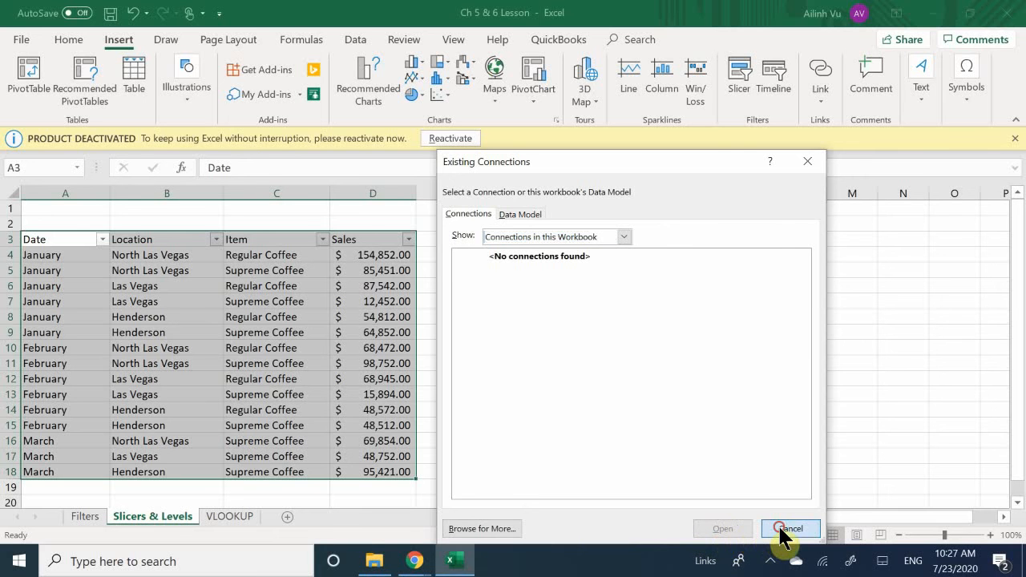
{"action": "left_click", "coordinate": [781, 530]}
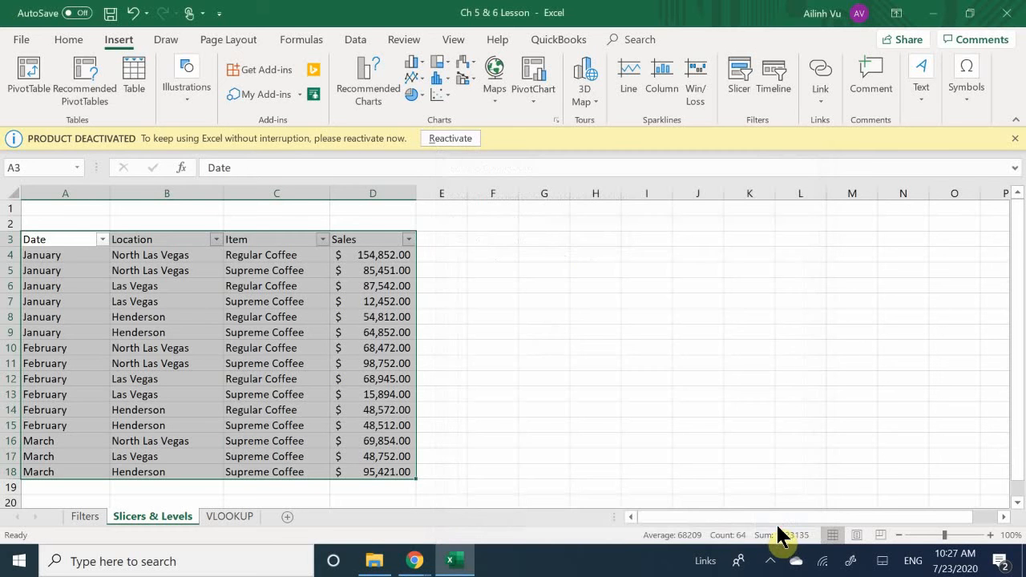
Step: Try to insert a slicer from cell A4, compare Connections in this Workbook with All Connections, and dismiss the dialog after a second attempt
{"action": "left_click", "coordinate": [169, 288]}
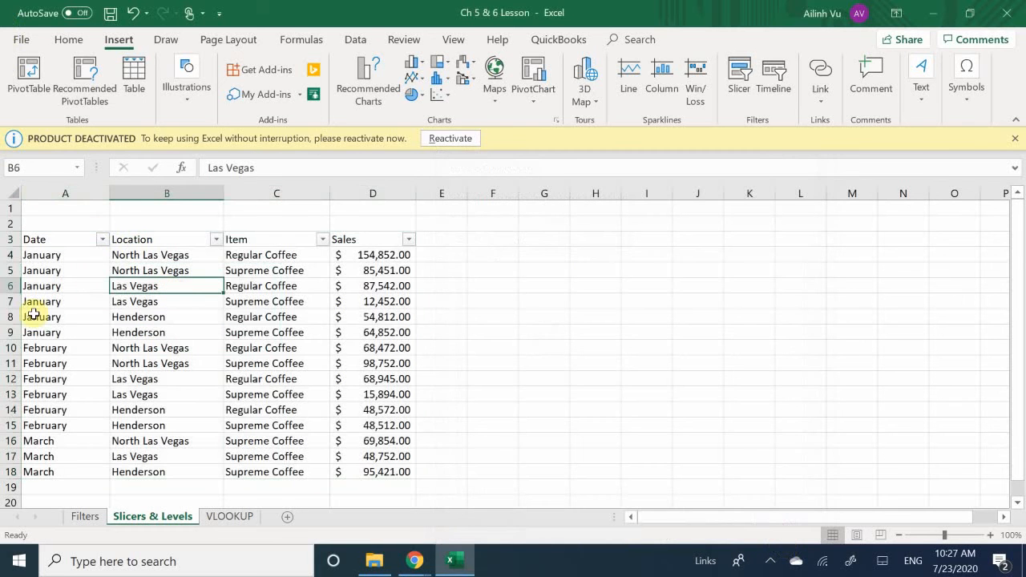
{"action": "left_click", "coordinate": [80, 255]}
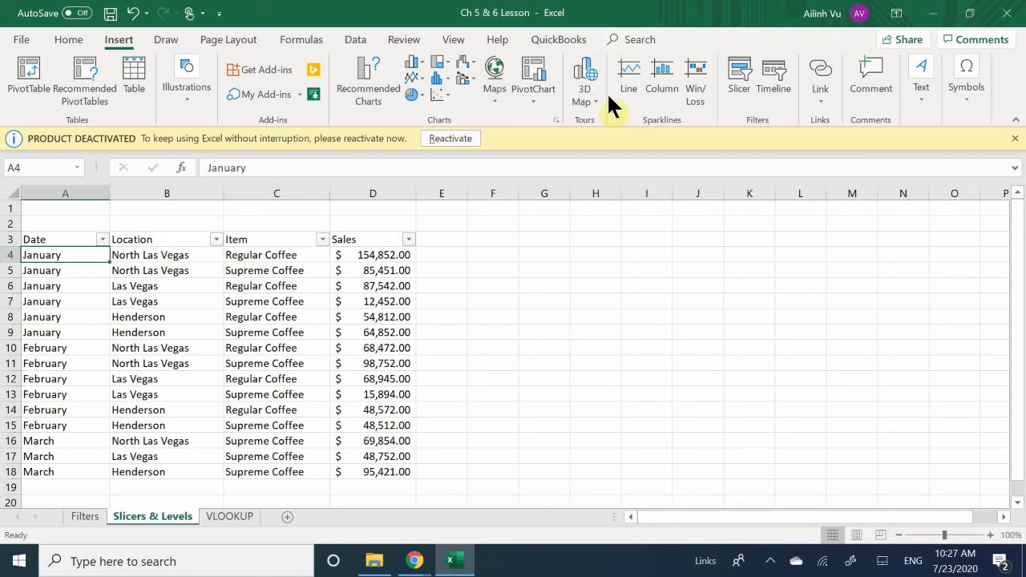
{"action": "left_click", "coordinate": [747, 105]}
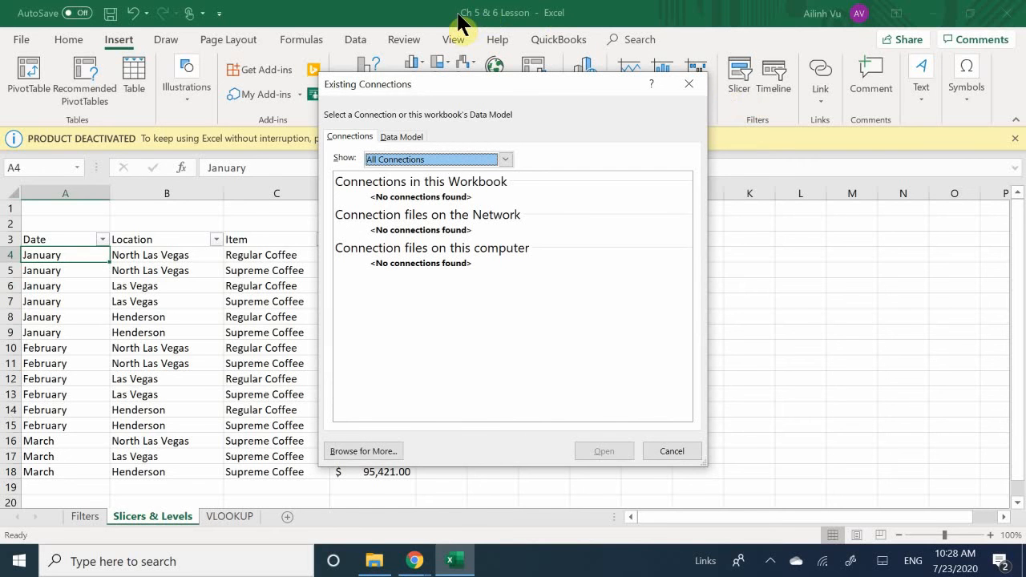
{"action": "left_click", "coordinate": [478, 158]}
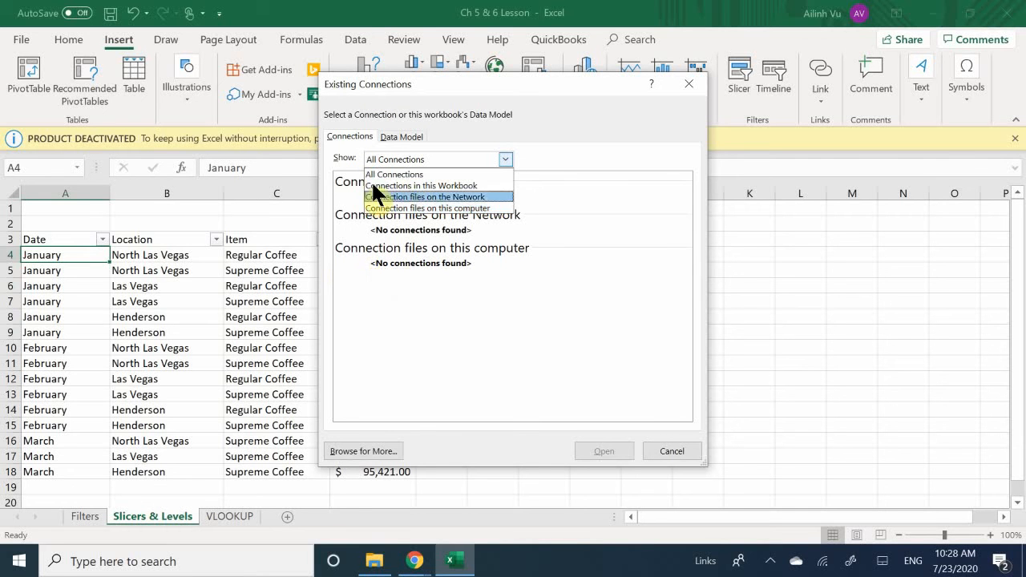
{"action": "left_click", "coordinate": [394, 185]}
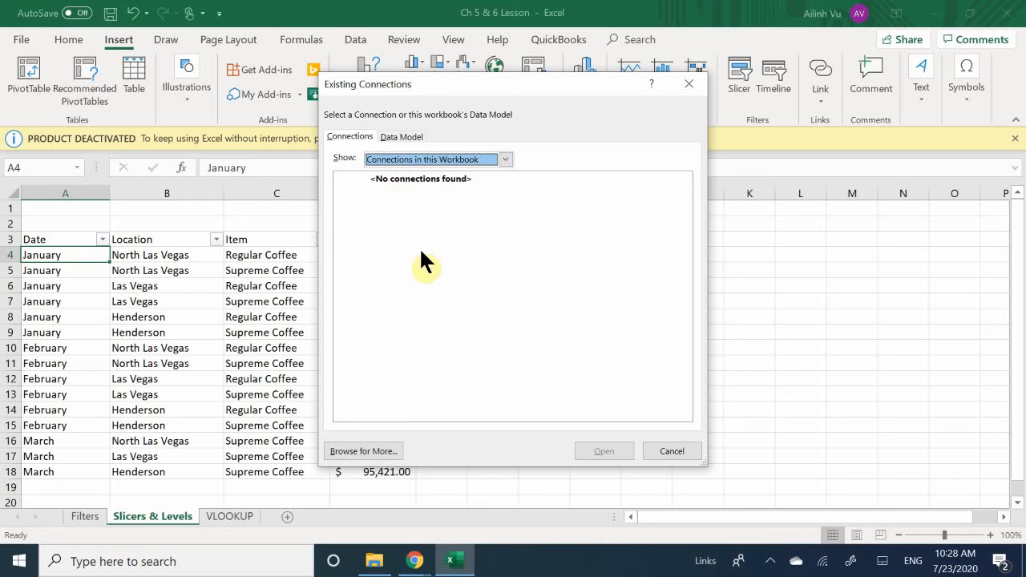
{"action": "left_click", "coordinate": [455, 163]}
{"action": "left_click", "coordinate": [416, 177]}
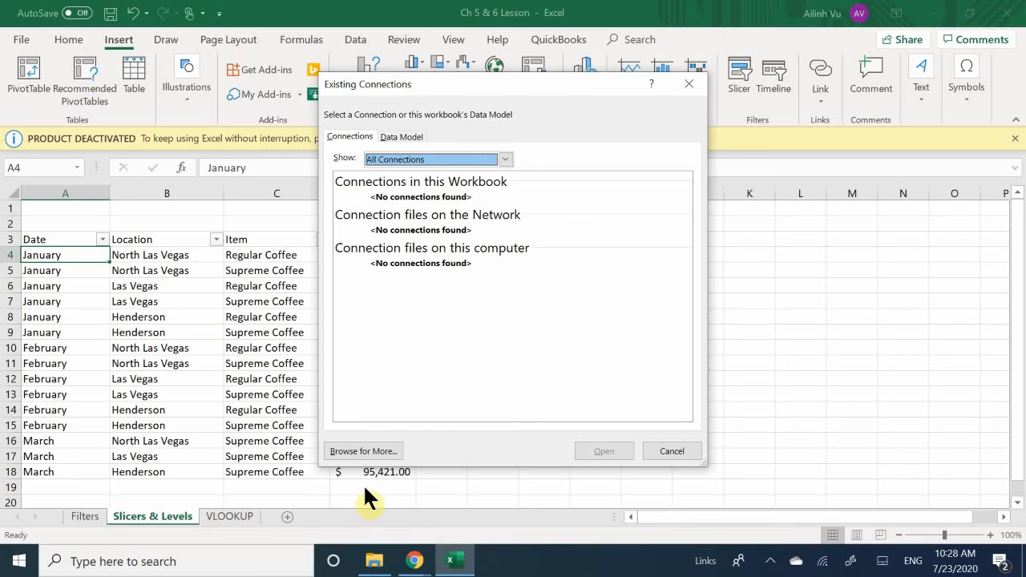
{"action": "left_click", "coordinate": [684, 451]}
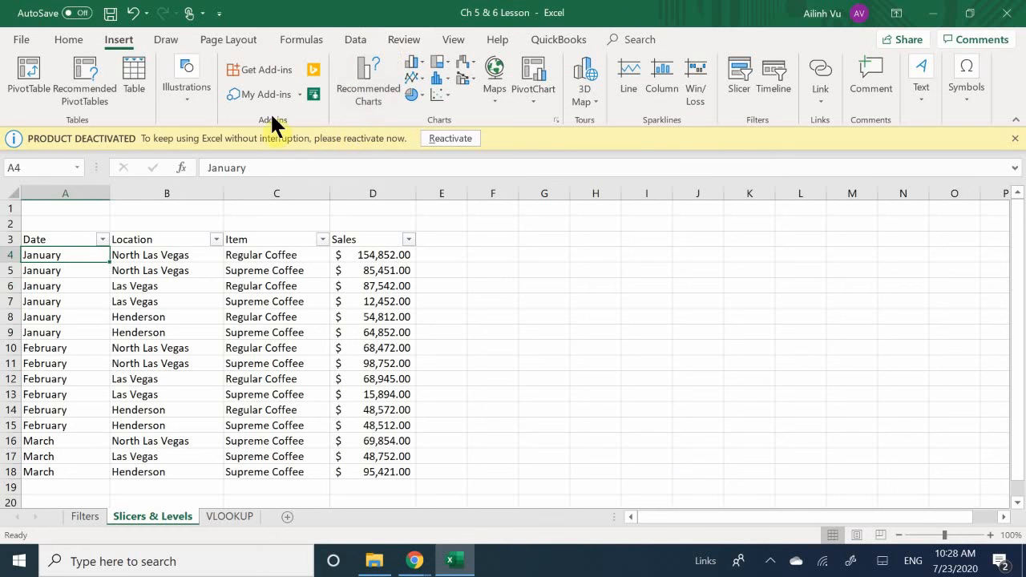
{"action": "left_click", "coordinate": [746, 94]}
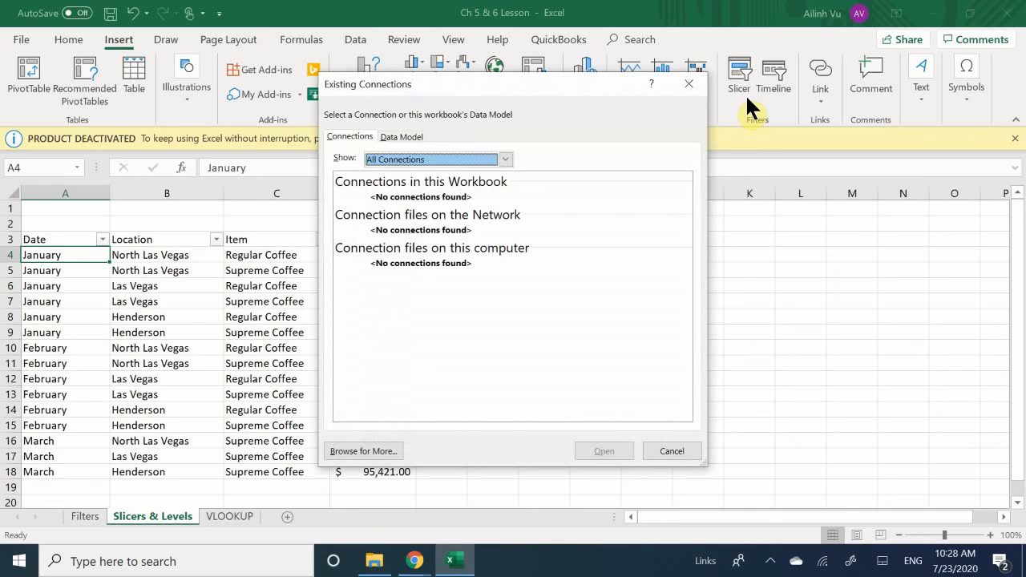
{"action": "left_click", "coordinate": [689, 83]}
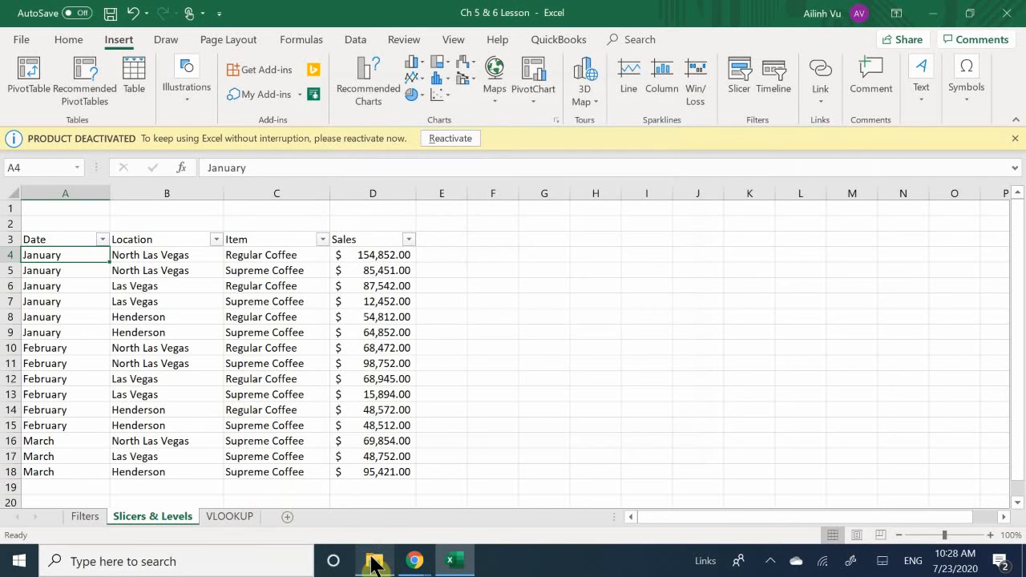
Step: Switch to File Explorer and open the ForFollowUp workbook from the Chapter05 folder of Excel 2013 Practice Files
{"action": "mouse_move", "coordinate": [374, 561]}
{"action": "left_click", "coordinate": [370, 503]}
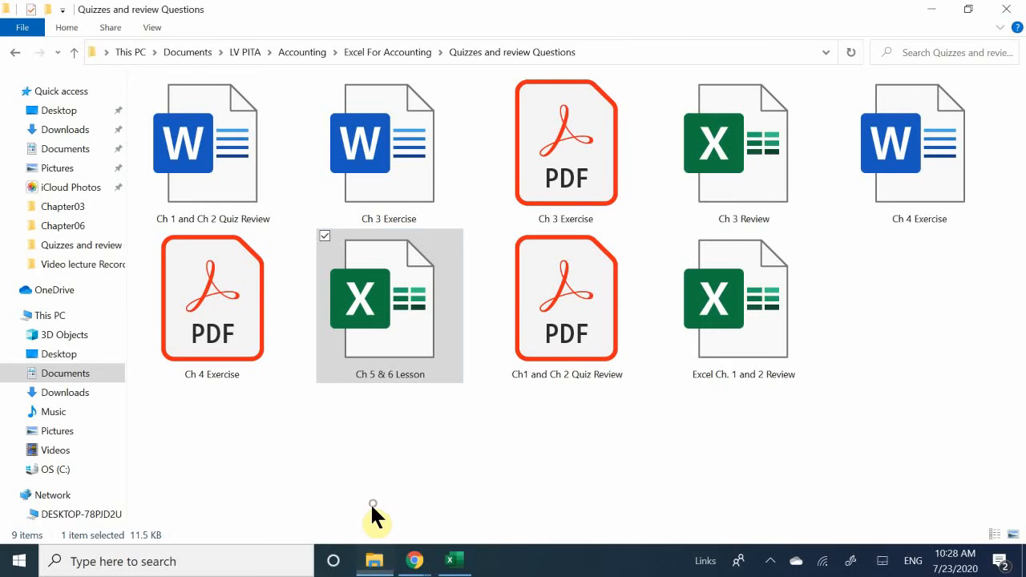
{"action": "left_click", "coordinate": [12, 52]}
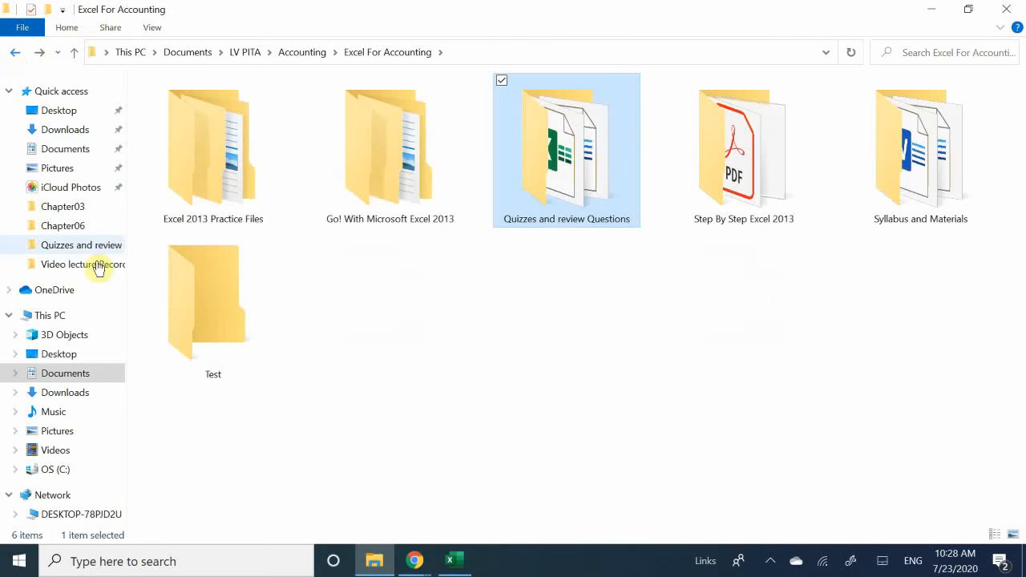
{"action": "double_click", "coordinate": [197, 176]}
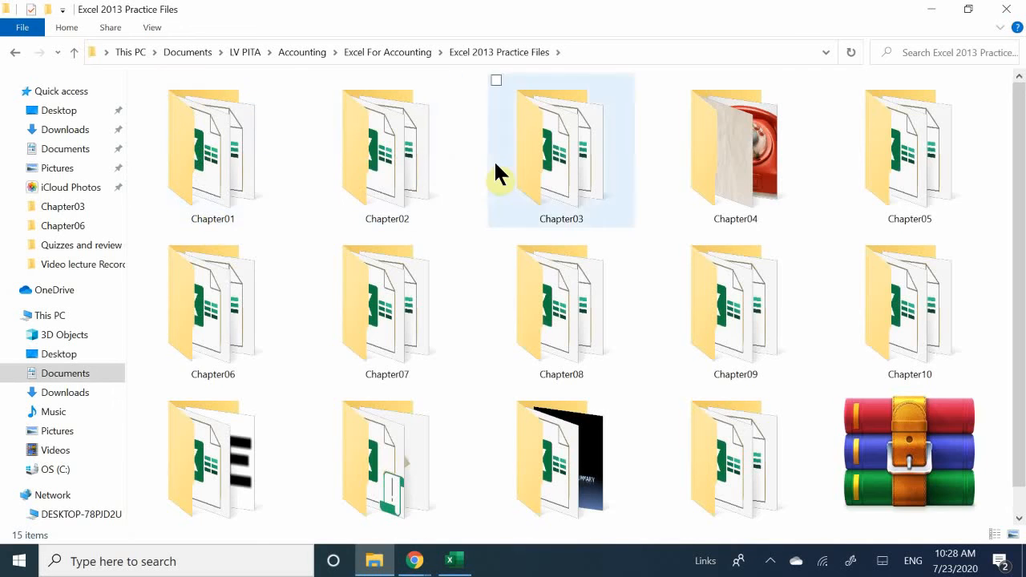
{"action": "double_click", "coordinate": [926, 177]}
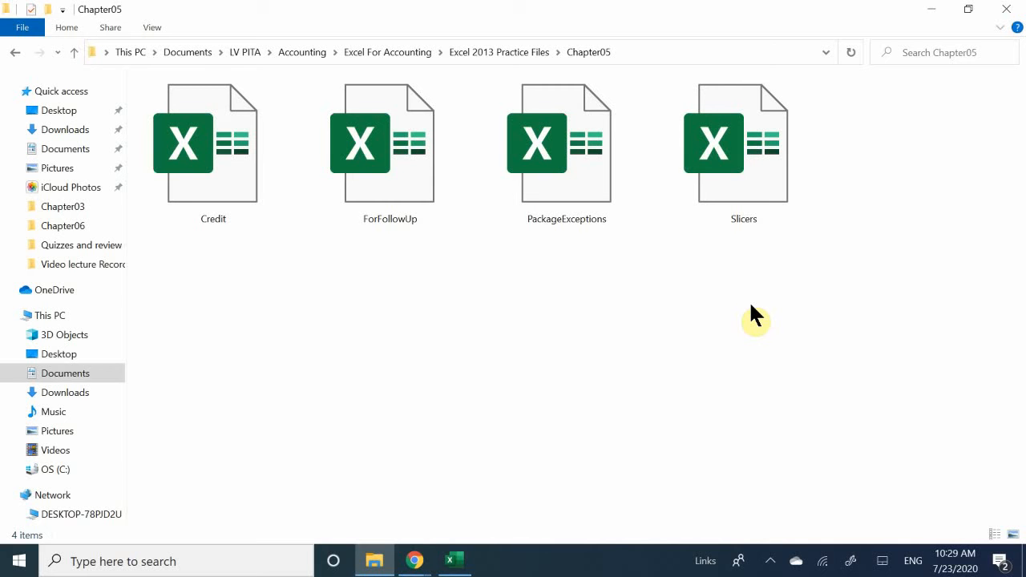
{"action": "double_click", "coordinate": [399, 160]}
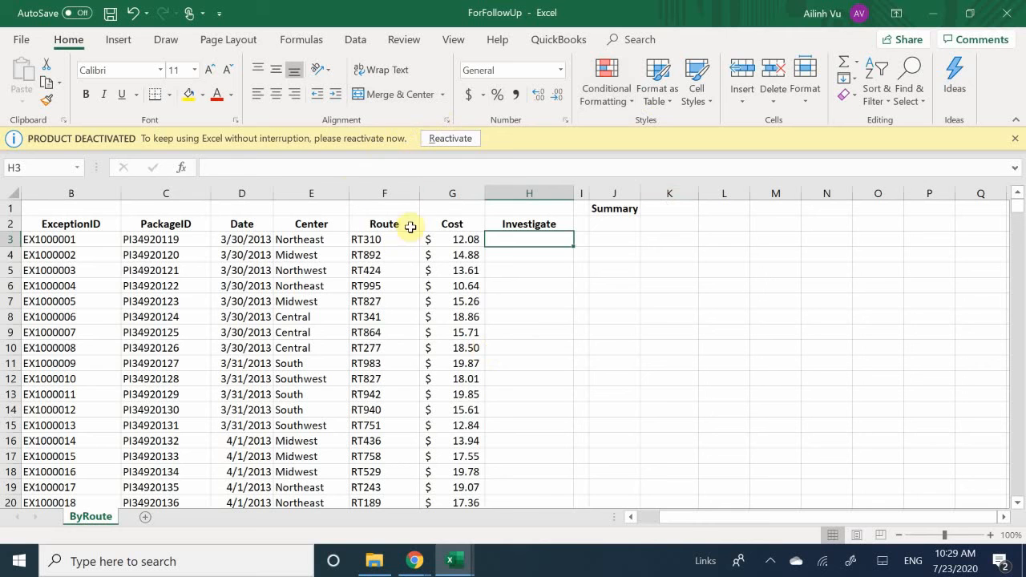
Step: Try to insert a slicer from cell B3 of the ByRoute worksheet, then cancel the Existing Connections dialog
{"action": "left_click", "coordinate": [103, 241]}
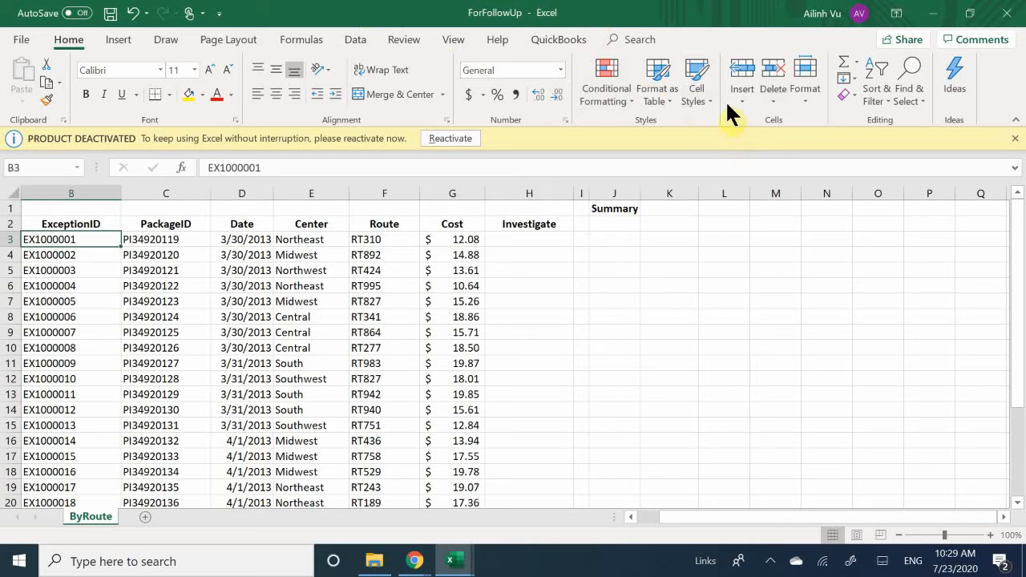
{"action": "left_click", "coordinate": [119, 40]}
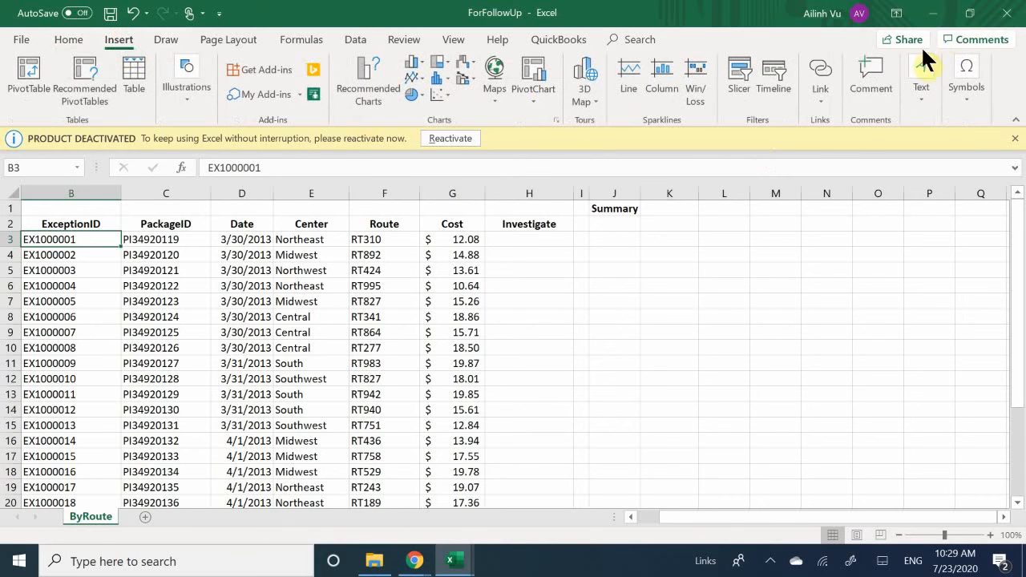
{"action": "left_click", "coordinate": [736, 83]}
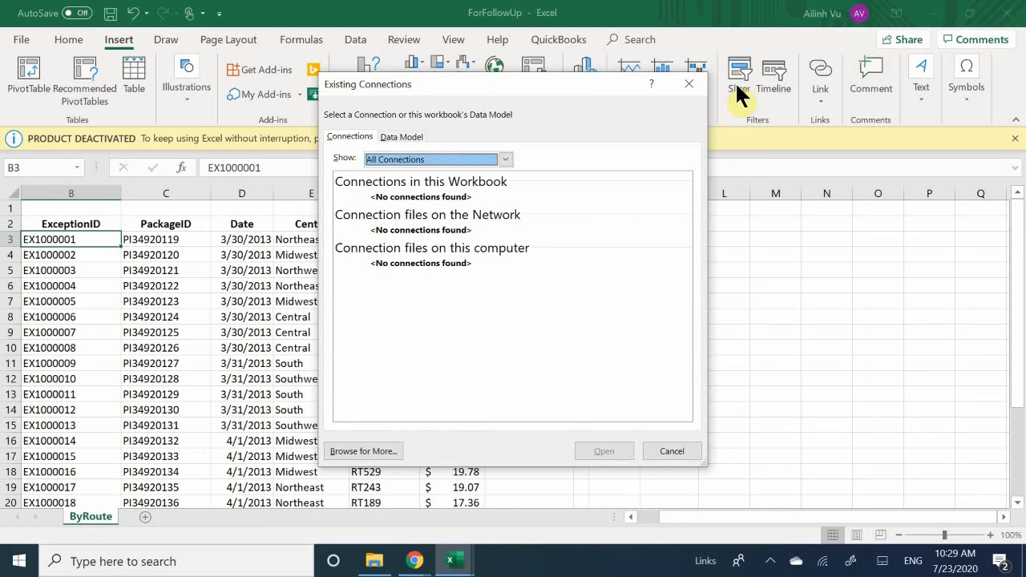
{"action": "left_click", "coordinate": [663, 450]}
Step: Try to insert a slicer with B2:G19 of the ByRoute worksheet selected, then cancel the Existing Connections dialog
{"action": "left_click", "coordinate": [171, 318]}
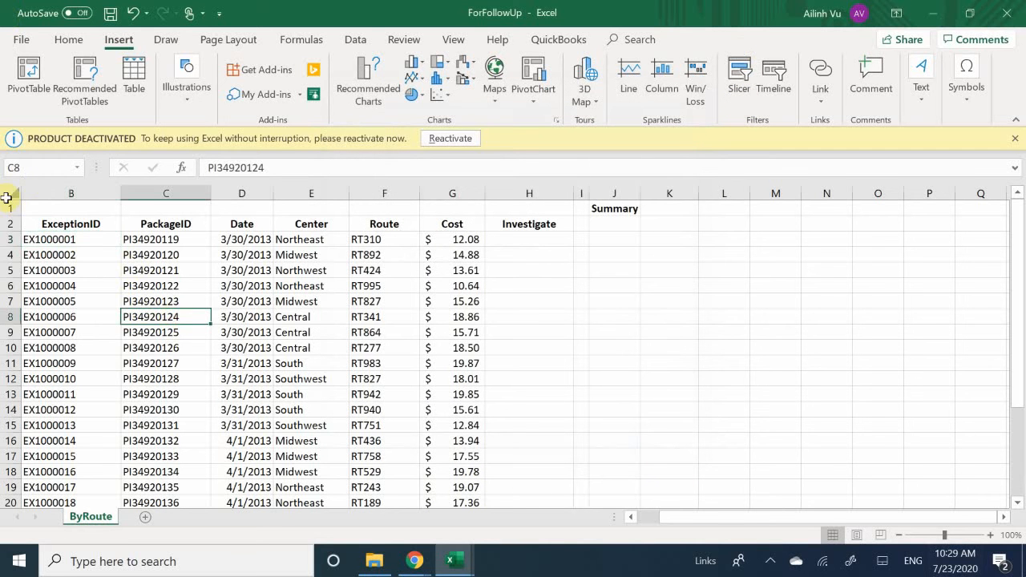
{"action": "left_click_drag", "start_coordinate": [71, 226], "coordinate": [445, 485]}
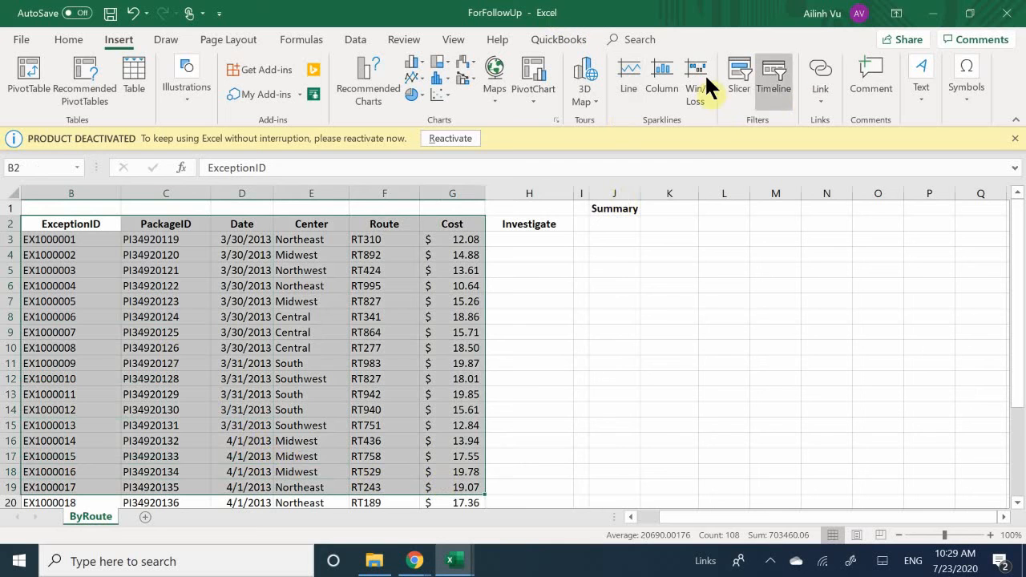
{"action": "left_click", "coordinate": [738, 80]}
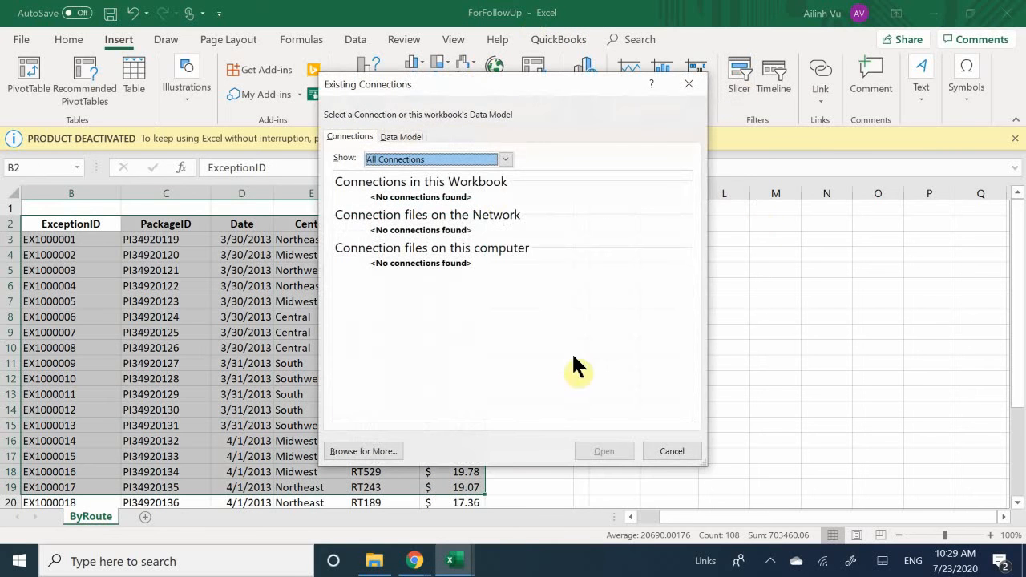
{"action": "left_click", "coordinate": [667, 449]}
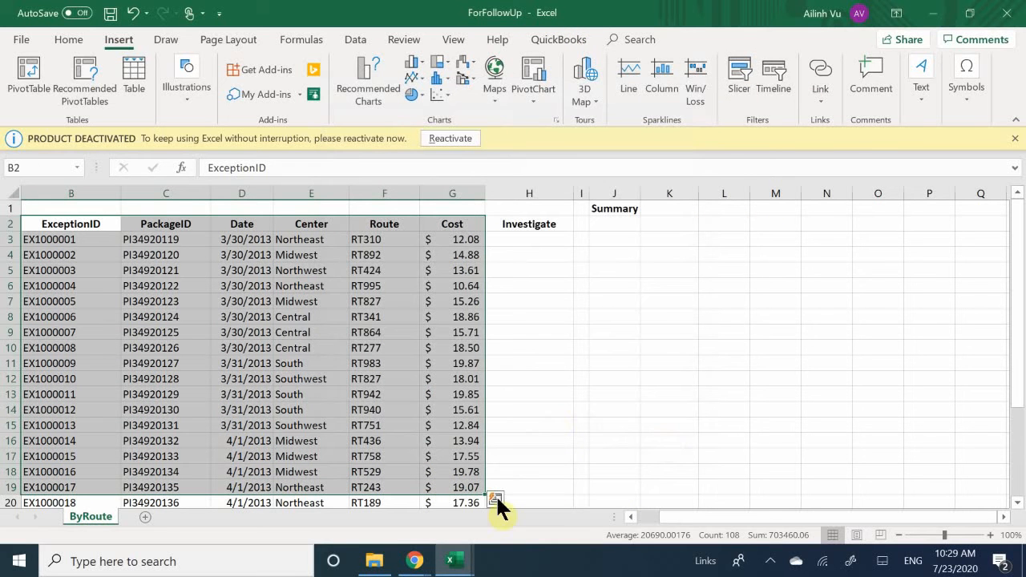
Step: Switch to File Explorer, open the PackageExceptions workbook from the Chapter05 folder, and look over its ByRoute worksheet
{"action": "left_click", "coordinate": [377, 561]}
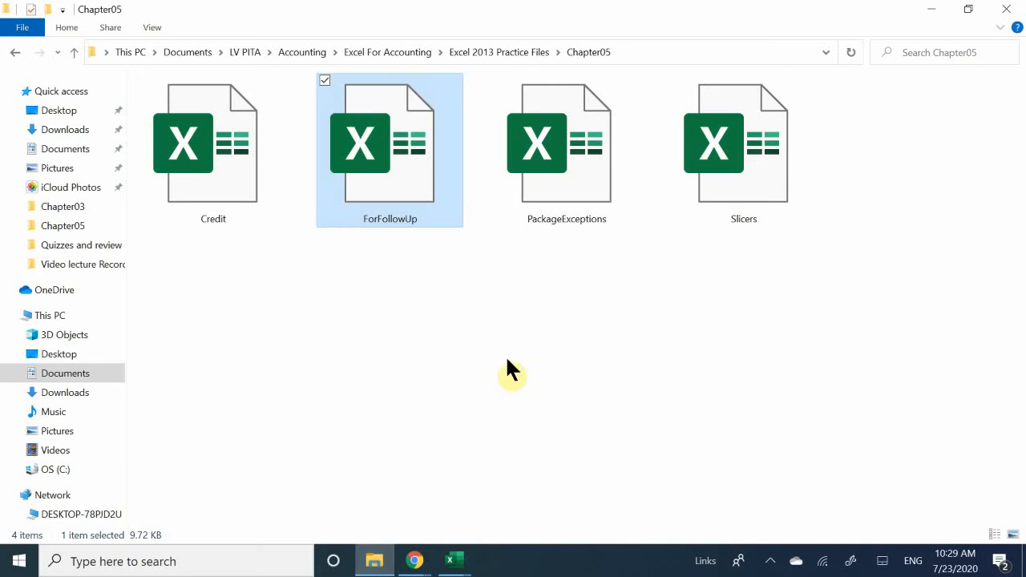
{"action": "double_click", "coordinate": [569, 158]}
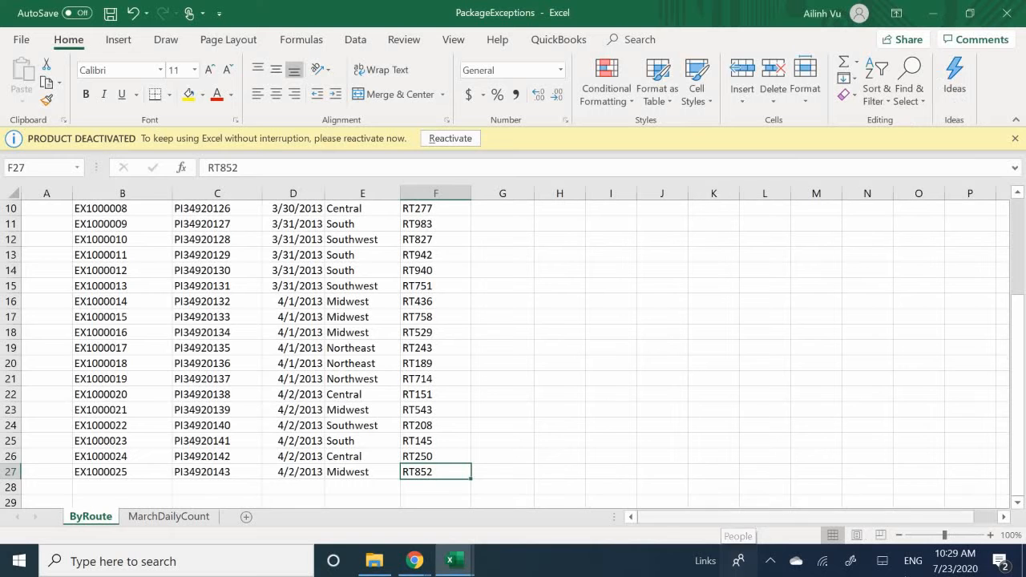
{"action": "left_click", "coordinate": [160, 255]}
{"action": "scroll", "coordinate": [151, 284], "scroll_direction": "up", "scroll_amount": 3}
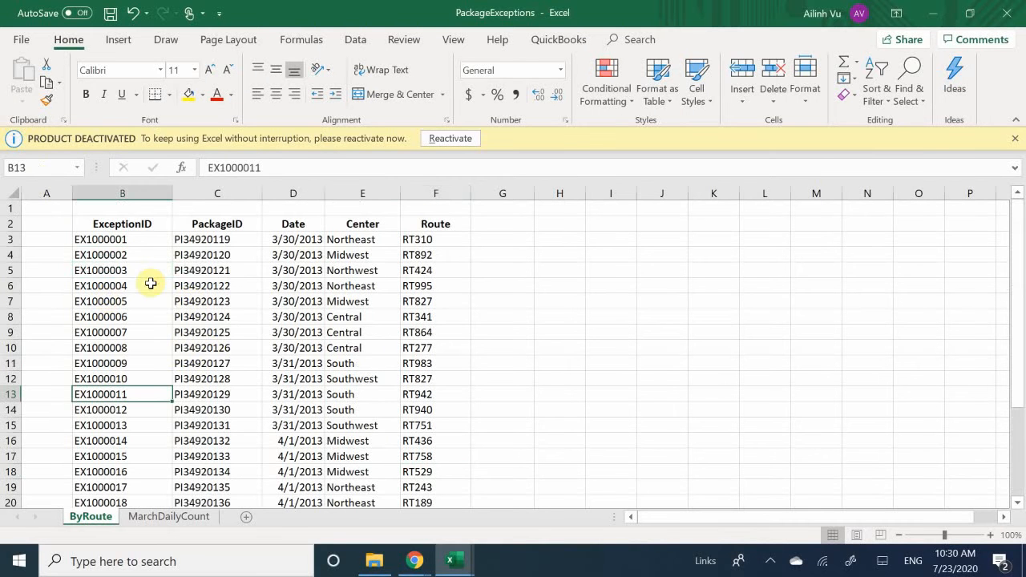
Step: Switch to File Explorer, open the Slicers workbook from the Chapter05 folder, and look through its Month, Region and Packages table
{"action": "mouse_move", "coordinate": [425, 564]}
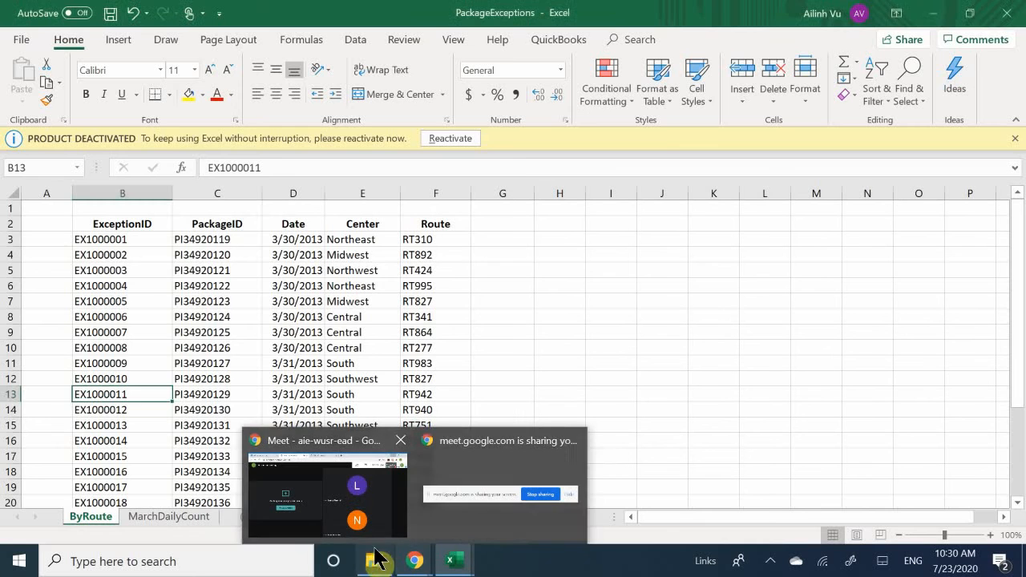
{"action": "mouse_move", "coordinate": [370, 558]}
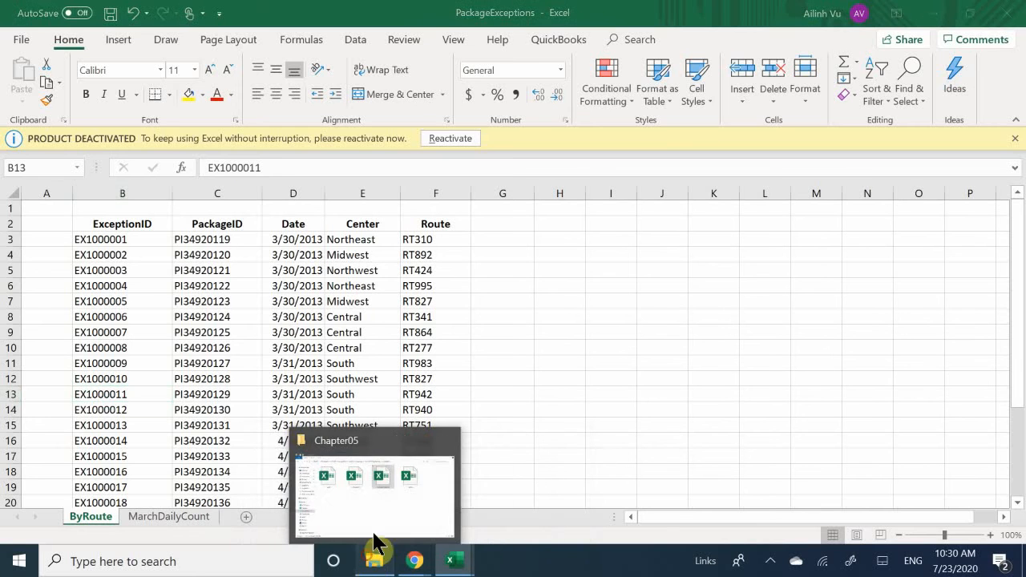
{"action": "left_click", "coordinate": [375, 534]}
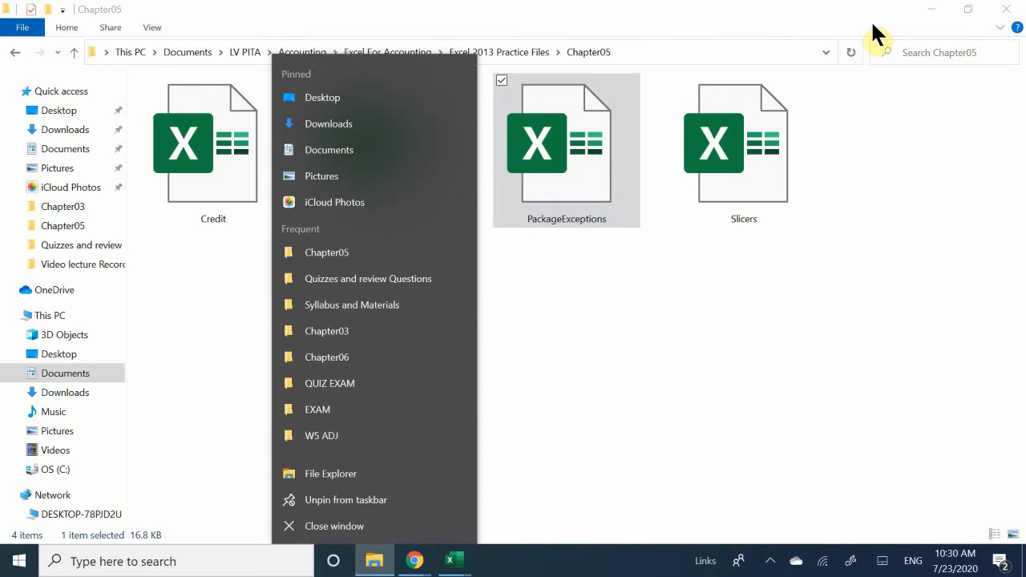
{"action": "left_click", "coordinate": [728, 170]}
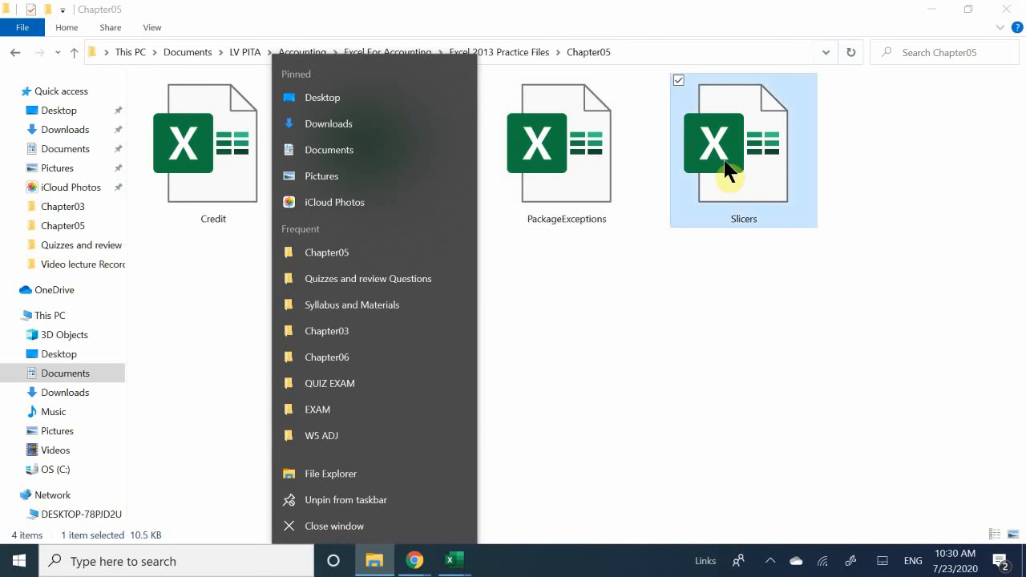
{"action": "double_click", "coordinate": [725, 161]}
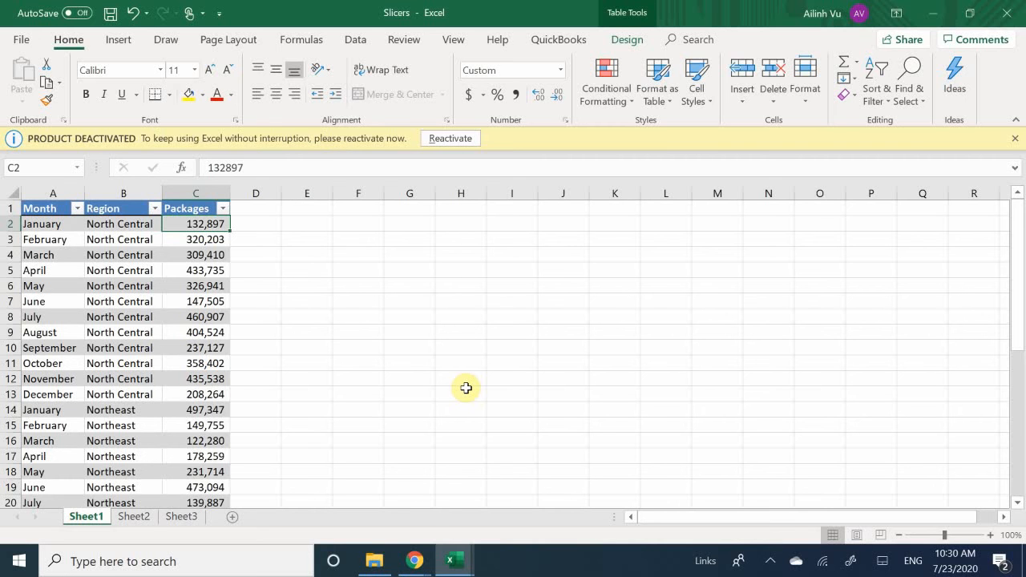
{"action": "scroll", "coordinate": [474, 364], "scroll_direction": "down", "scroll_amount": 10}
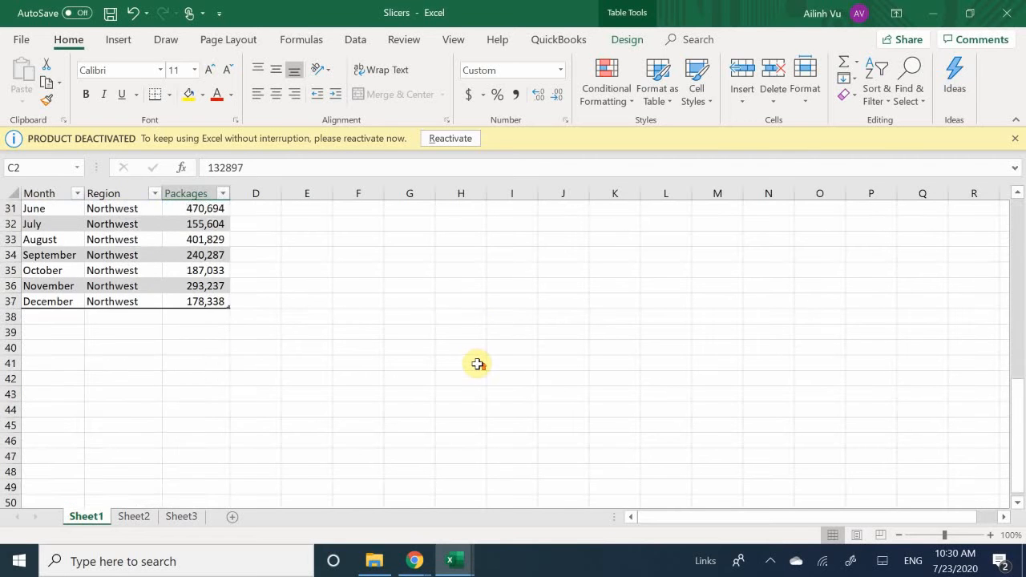
{"action": "scroll", "coordinate": [477, 364], "scroll_direction": "up", "scroll_amount": 10}
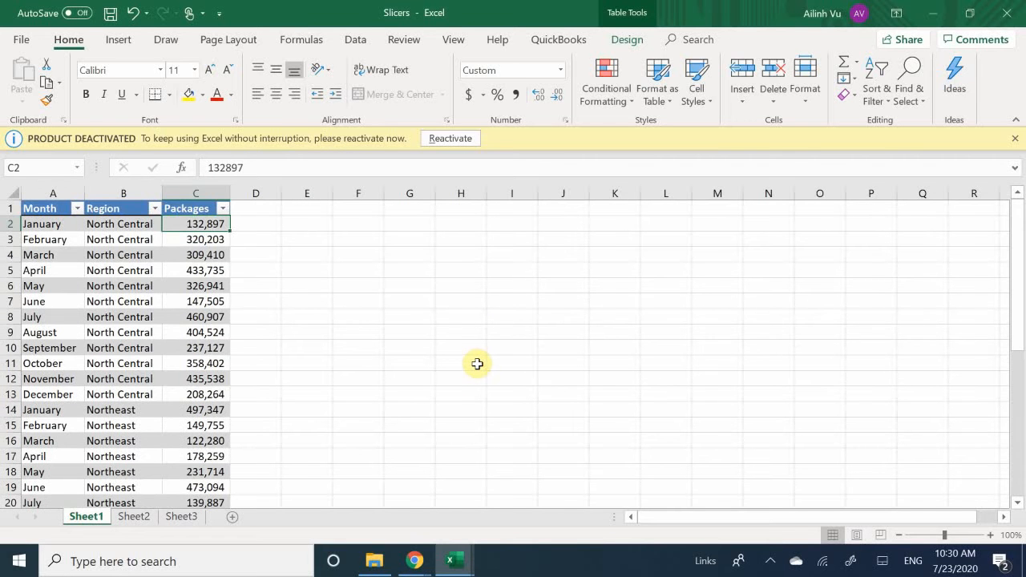
Step: Insert Month and Region slicers for the packages table and arrange them side by side next to the data
{"action": "left_click", "coordinate": [120, 40]}
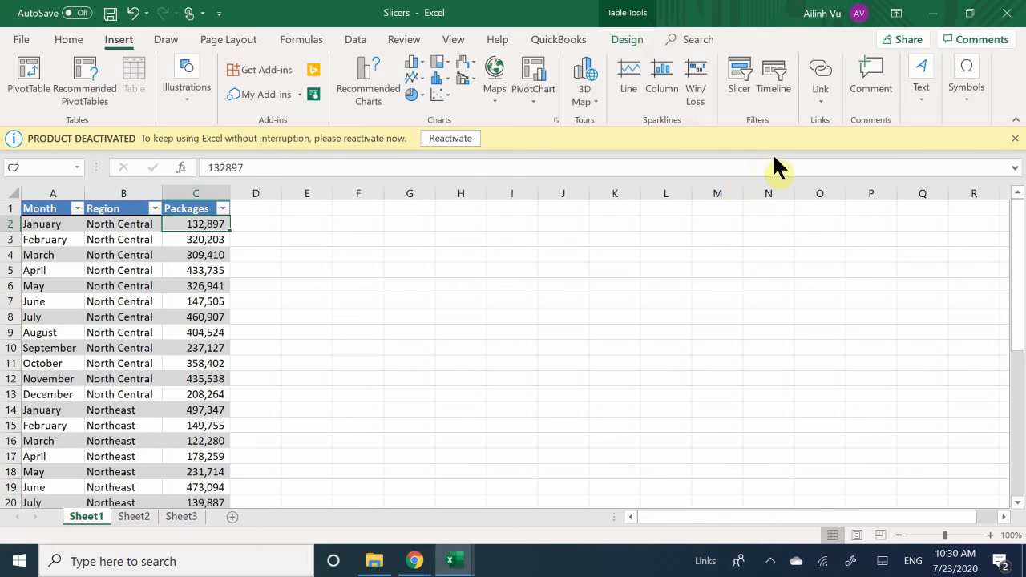
{"action": "left_click", "coordinate": [738, 80]}
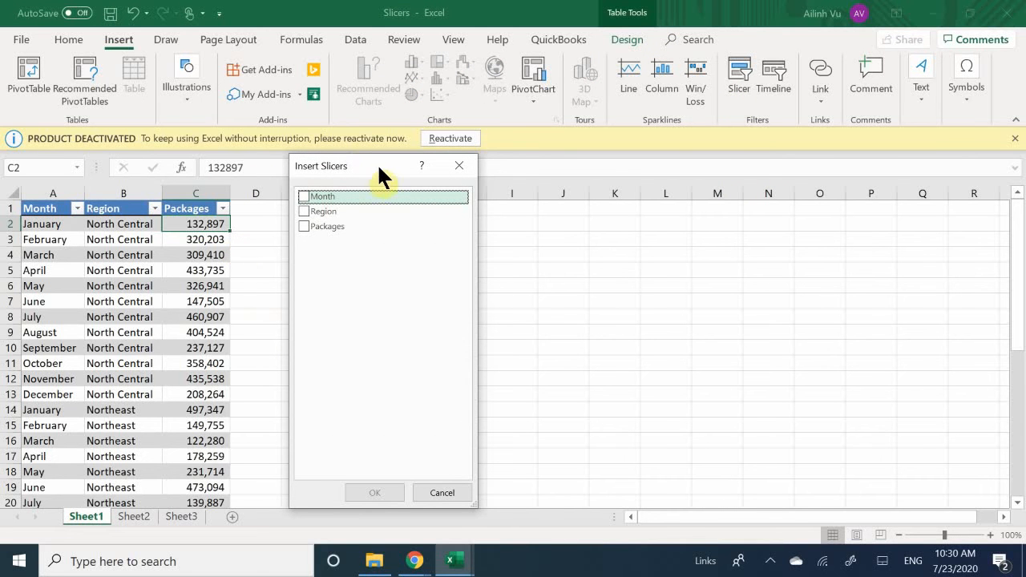
{"action": "left_click_drag", "start_coordinate": [379, 169], "coordinate": [421, 70]}
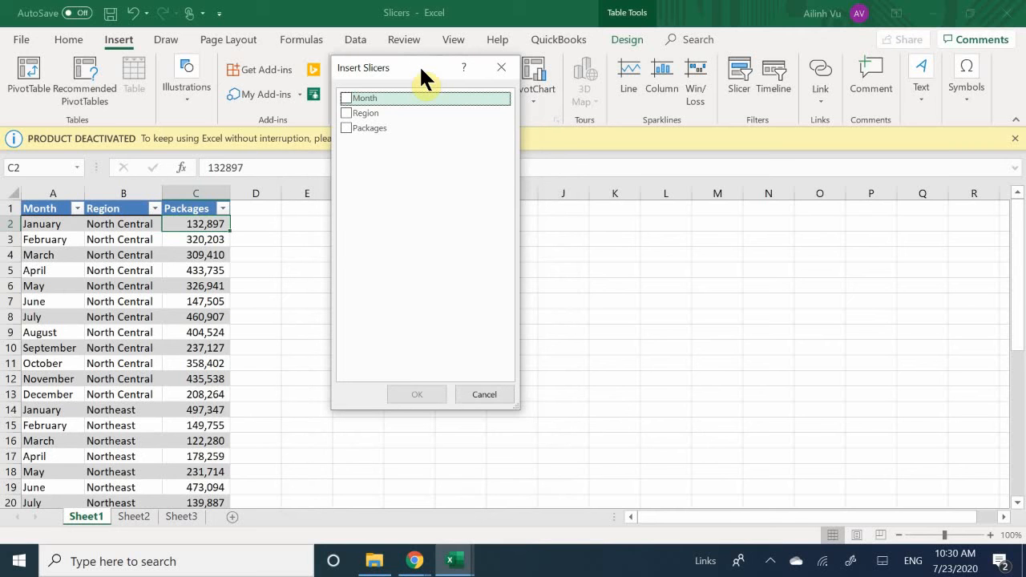
{"action": "left_click_drag", "start_coordinate": [421, 68], "coordinate": [432, 157]}
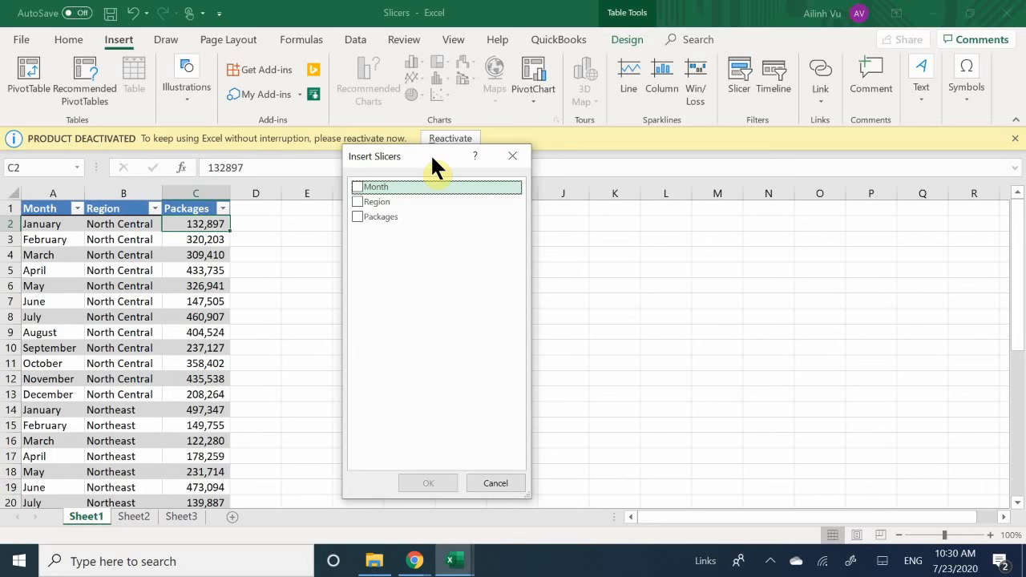
{"action": "left_click_drag", "start_coordinate": [431, 158], "coordinate": [408, 196]}
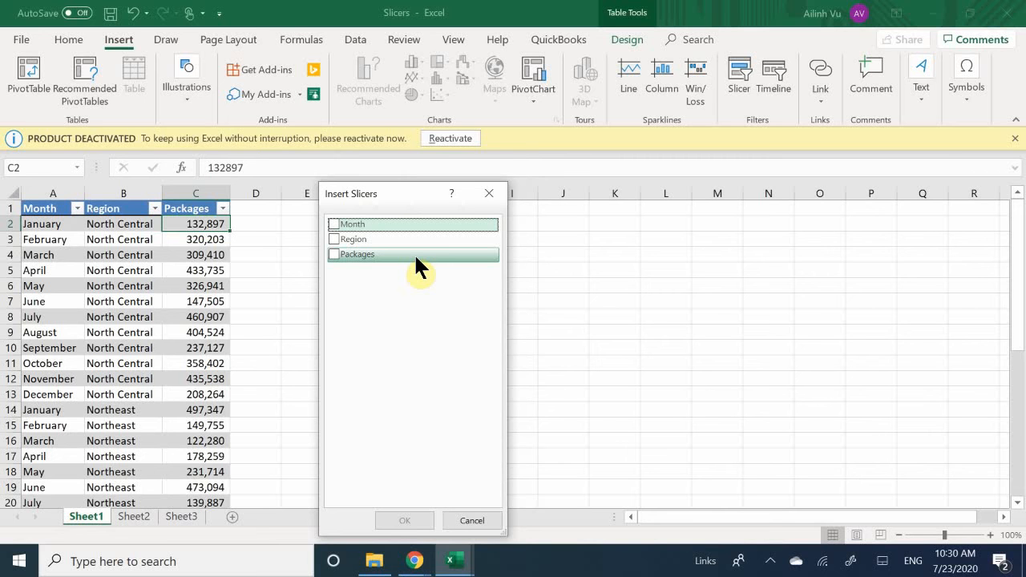
{"action": "left_click", "coordinate": [332, 224]}
{"action": "left_click", "coordinate": [334, 238]}
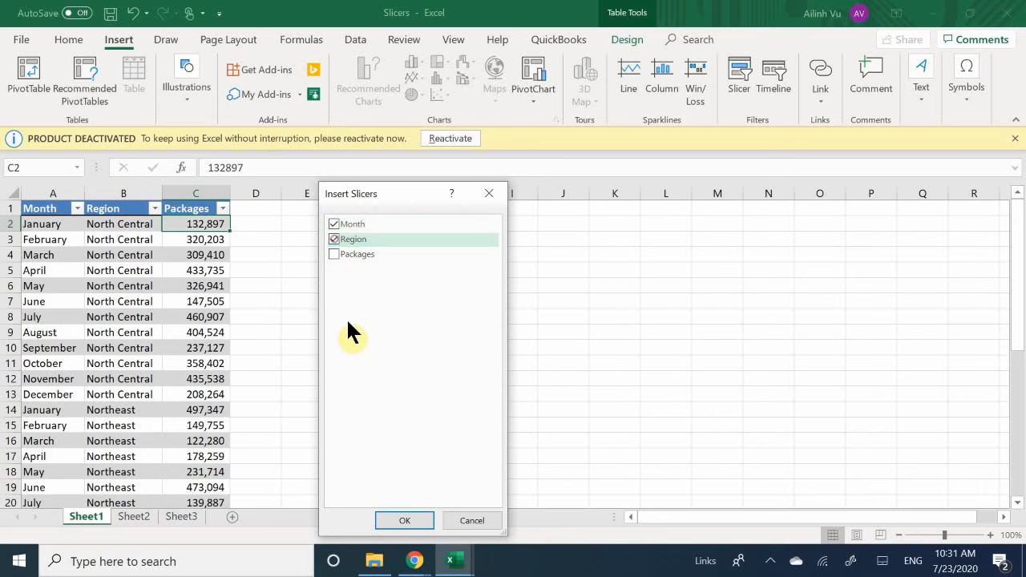
{"action": "left_click", "coordinate": [405, 521]}
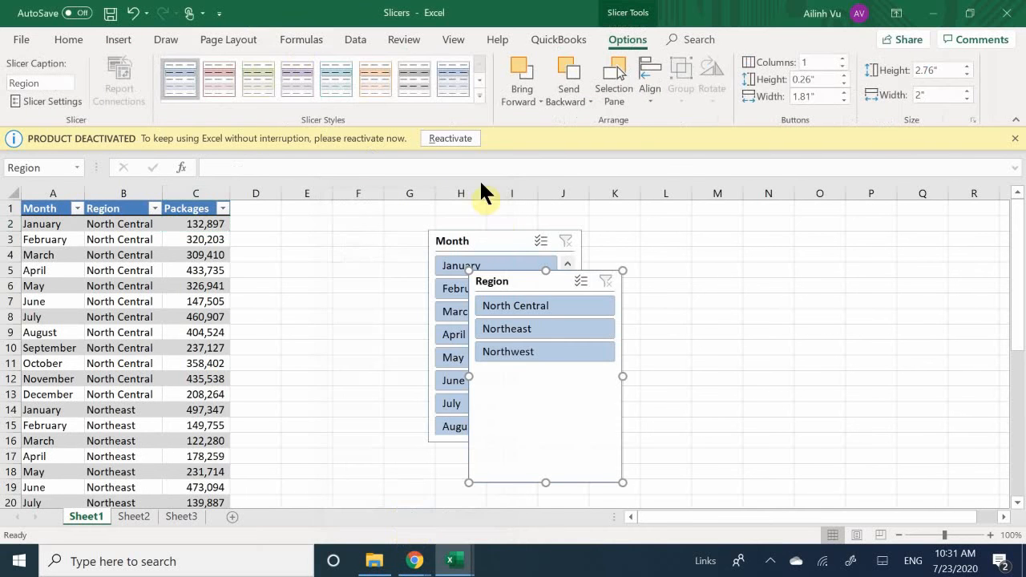
{"action": "left_click_drag", "start_coordinate": [489, 238], "coordinate": [359, 229]}
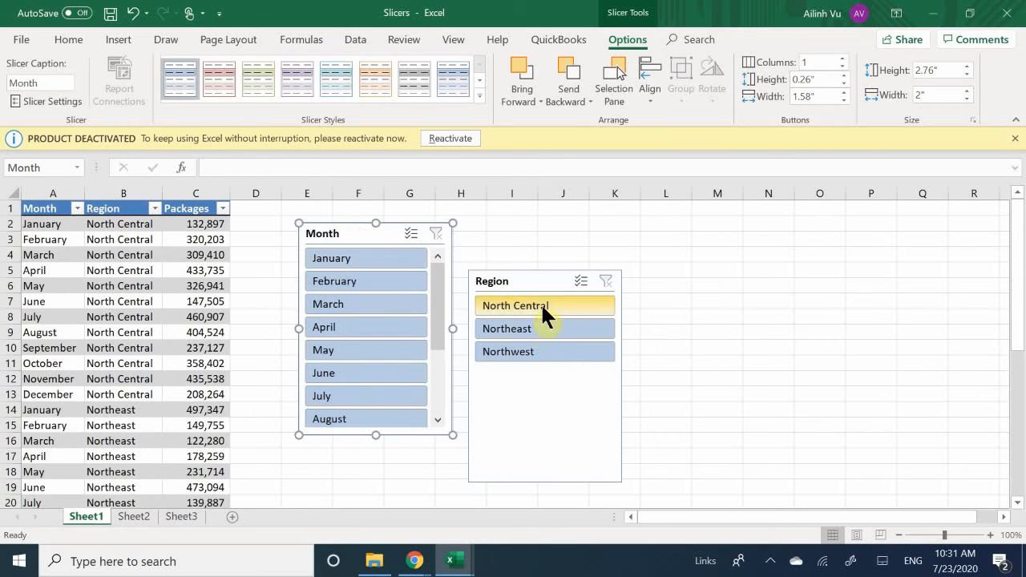
{"action": "left_click_drag", "start_coordinate": [510, 281], "coordinate": [511, 239]}
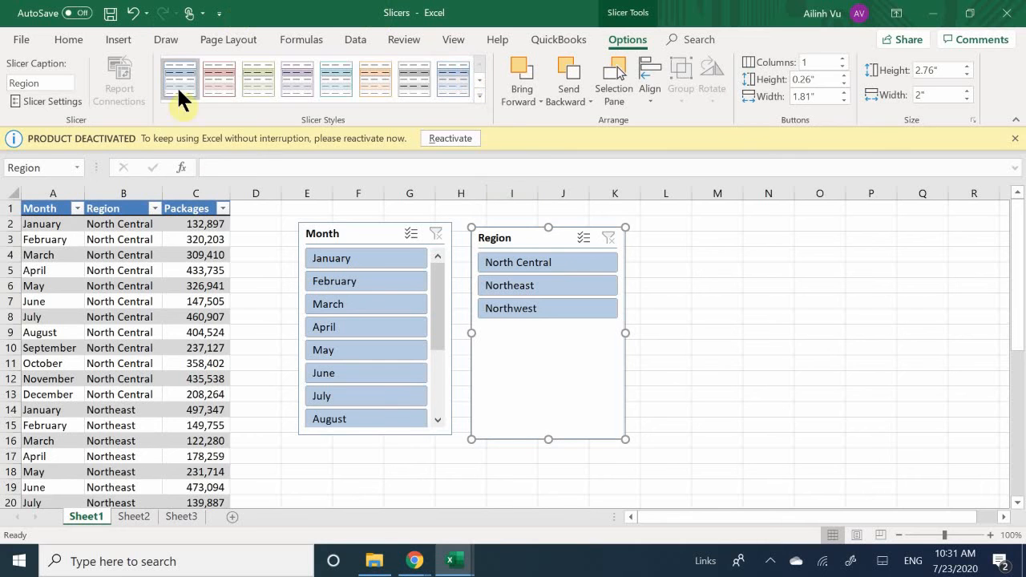
Step: Use the Month slicer to filter the table by January, by January through June, and by single months including February and March
{"action": "left_click", "coordinate": [346, 259]}
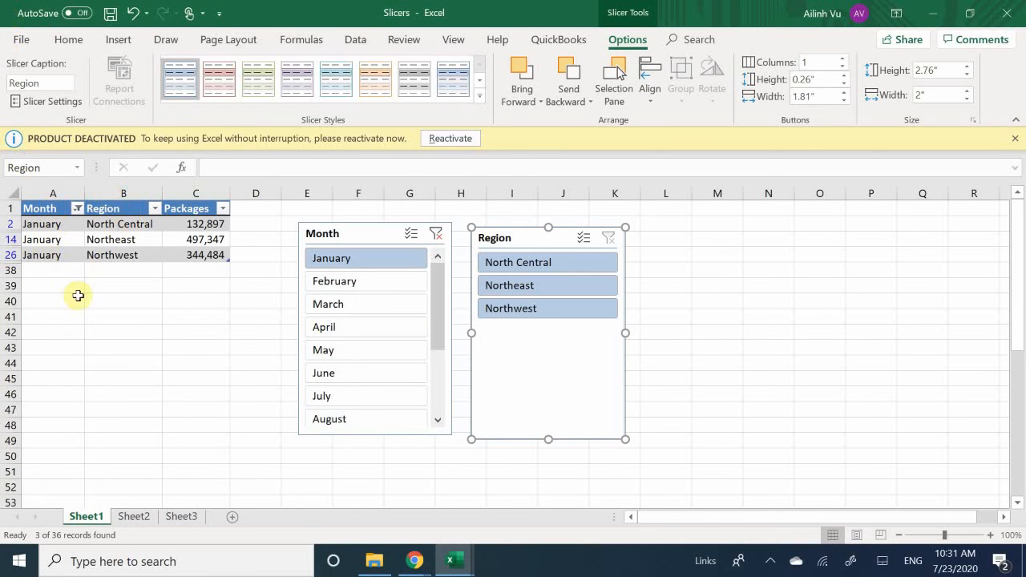
{"action": "left_click_drag", "start_coordinate": [343, 253], "coordinate": [377, 370]}
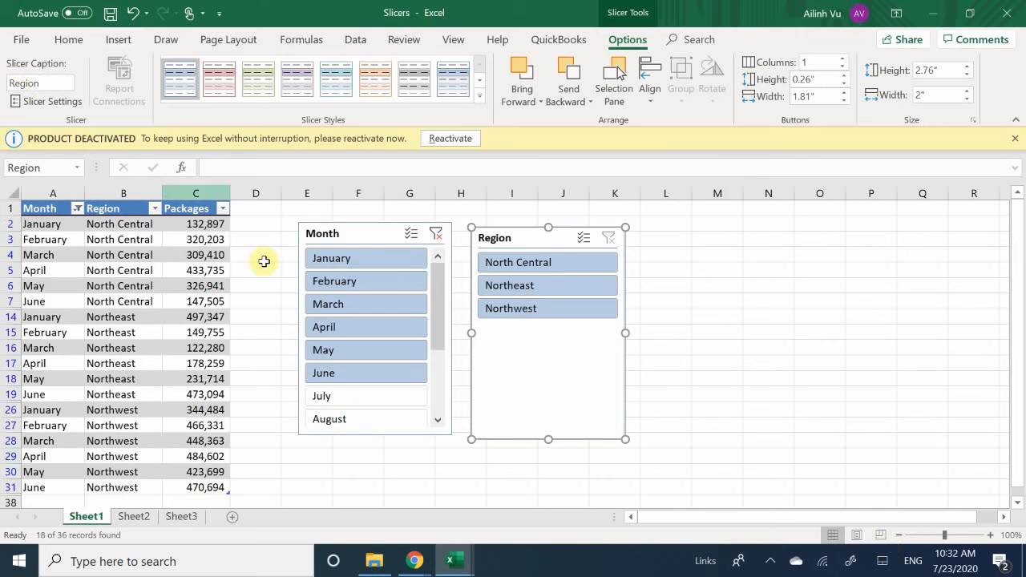
{"action": "left_click", "coordinate": [371, 281]}
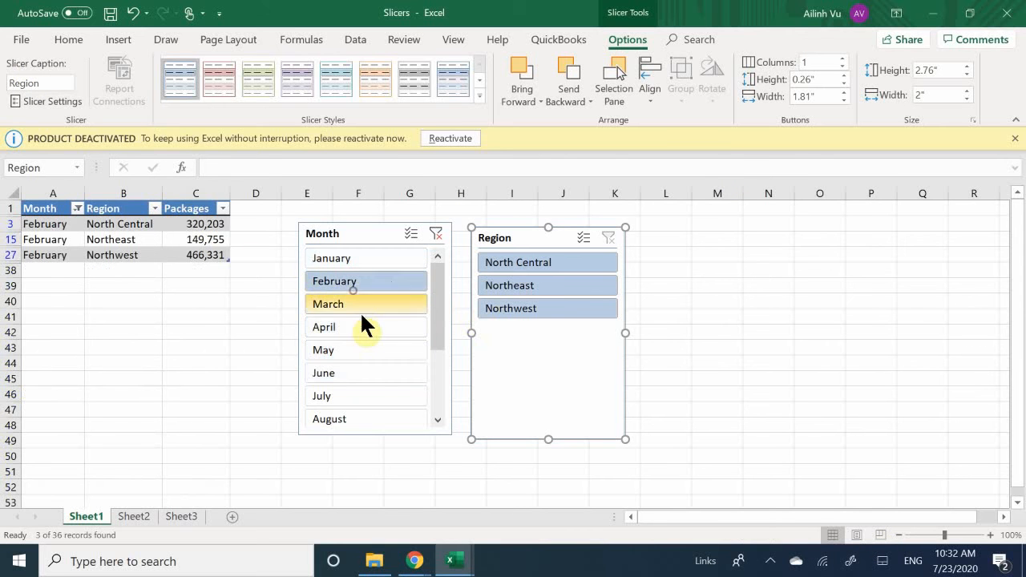
{"action": "left_click", "coordinate": [361, 323]}
{"action": "left_click", "coordinate": [371, 369]}
{"action": "left_click", "coordinate": [367, 305]}
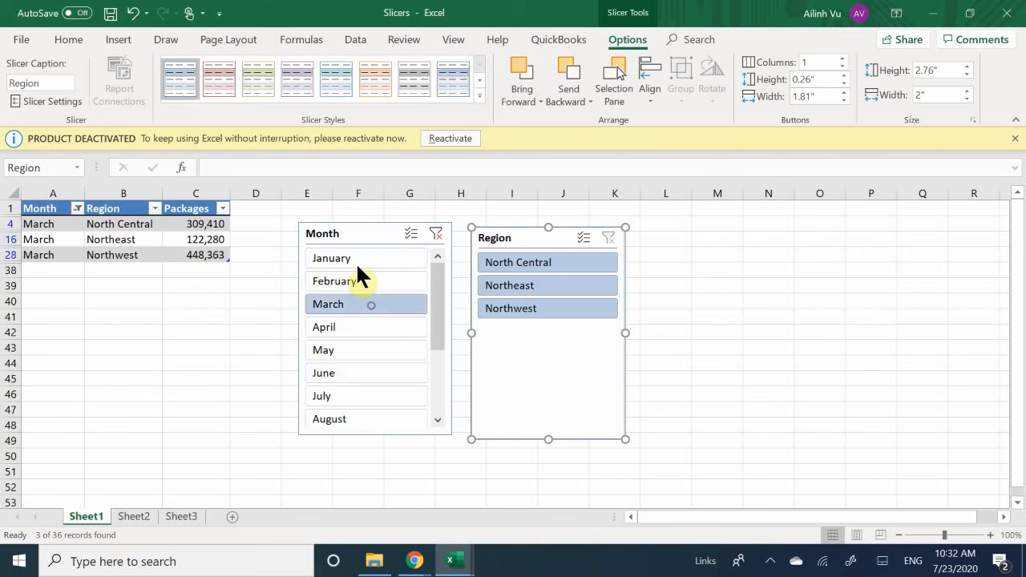
Step: Filter the table by further single months in the Month slicer, including June and July
{"action": "left_click", "coordinate": [358, 278]}
{"action": "left_click", "coordinate": [370, 370]}
{"action": "left_click", "coordinate": [365, 329]}
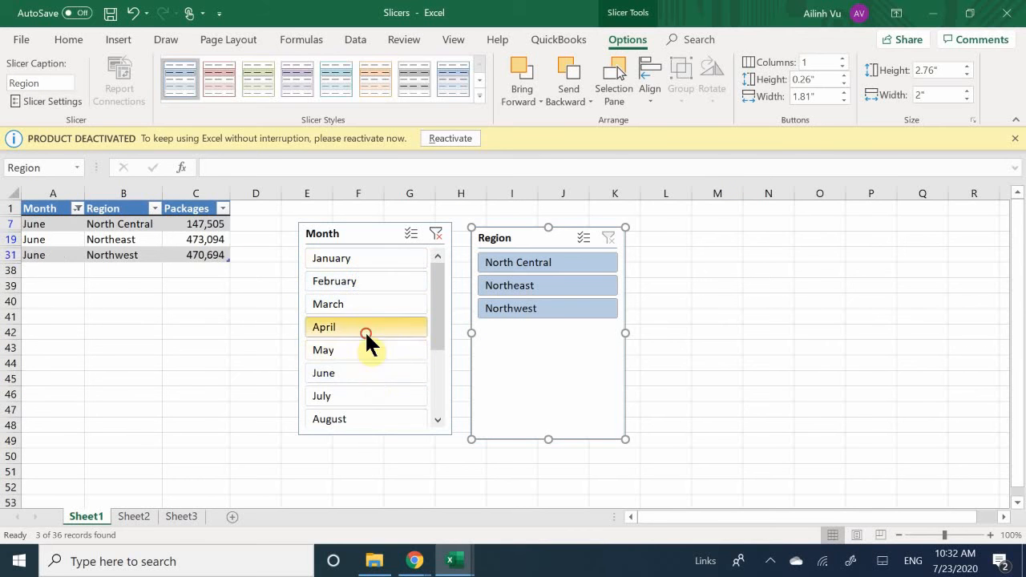
{"action": "left_click", "coordinate": [374, 399]}
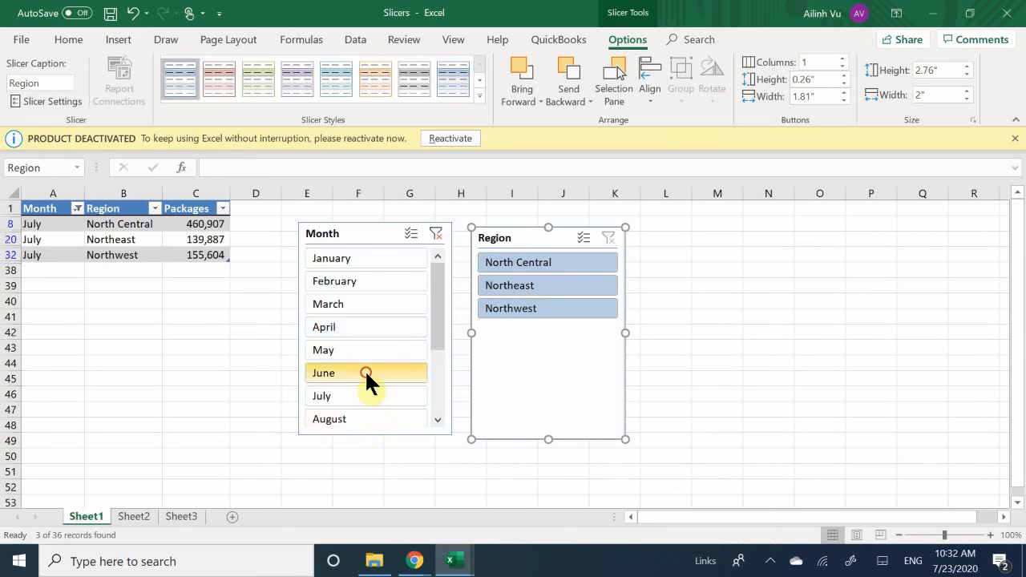
{"action": "left_click", "coordinate": [366, 373]}
Step: Select January through June in the Month slicer, then narrow the filter to February through April
{"action": "left_click_drag", "start_coordinate": [360, 286], "coordinate": [355, 365]}
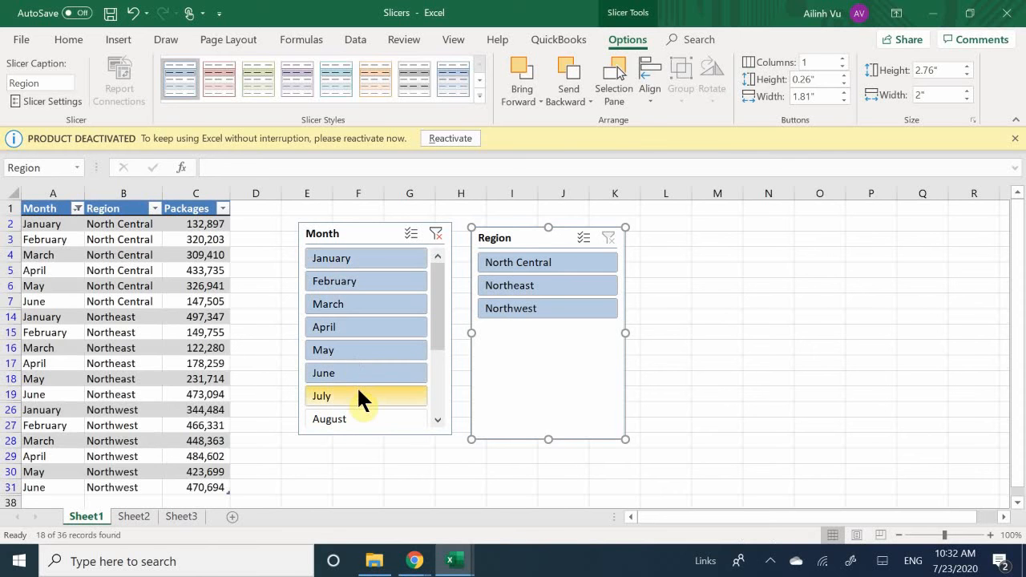
{"action": "left_click", "coordinate": [358, 388]}
{"action": "left_click", "coordinate": [359, 282]}
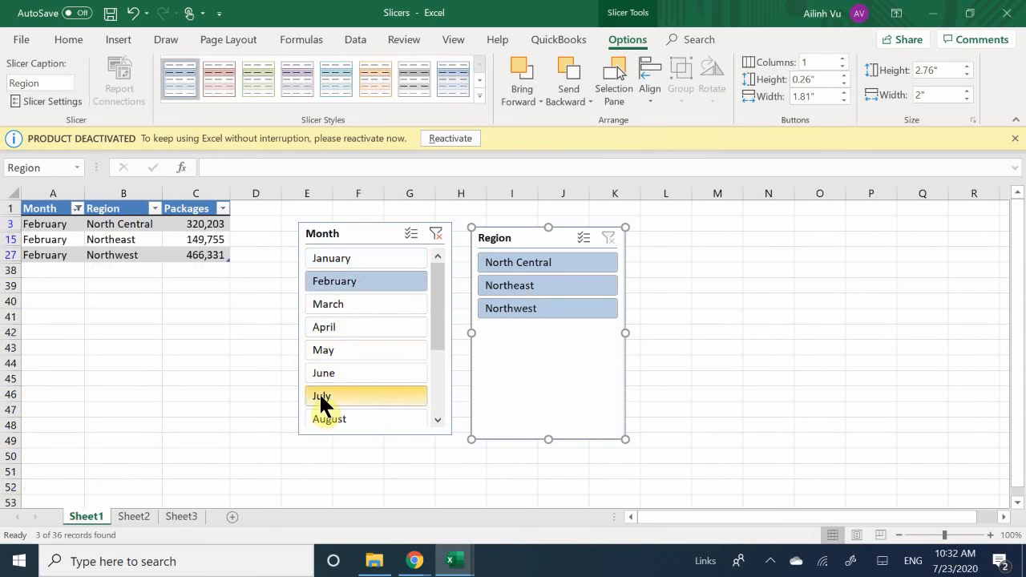
{"action": "left_click_drag", "start_coordinate": [361, 272], "coordinate": [366, 322]}
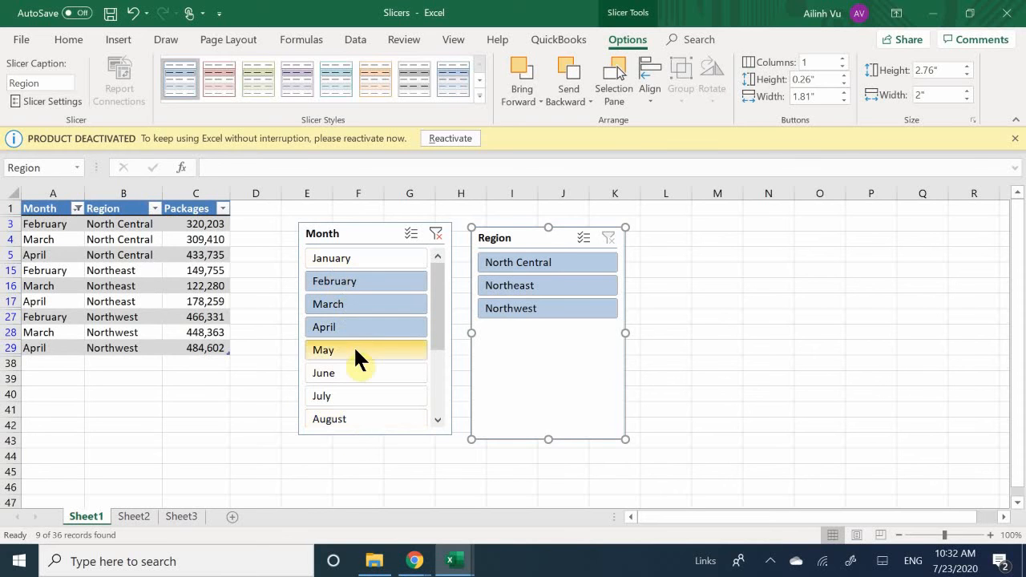
Step: Filter the table by North Central and by Northeast in the Region slicer, then reselect all three regions
{"action": "left_click", "coordinate": [527, 261]}
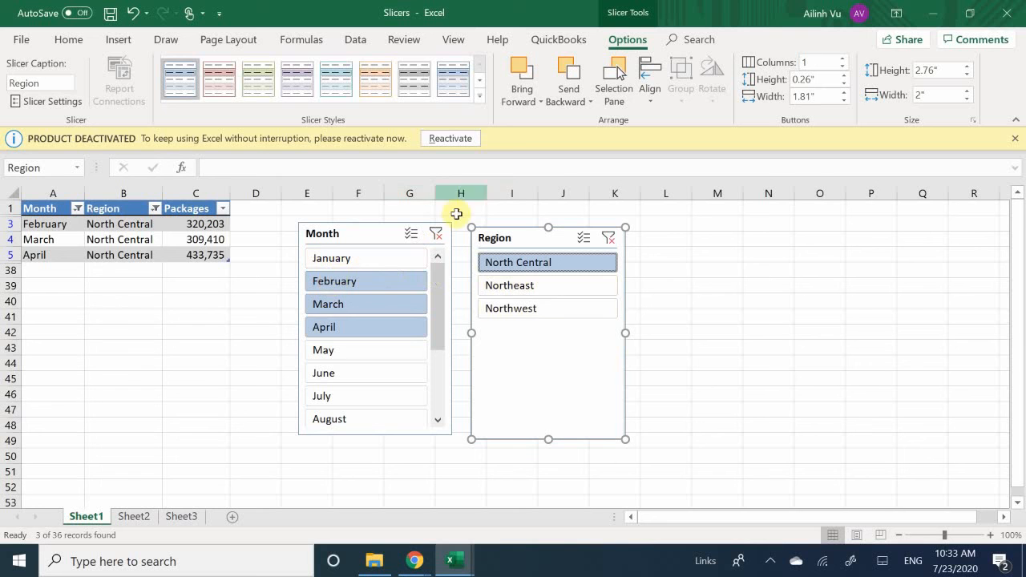
{"action": "left_click", "coordinate": [502, 275]}
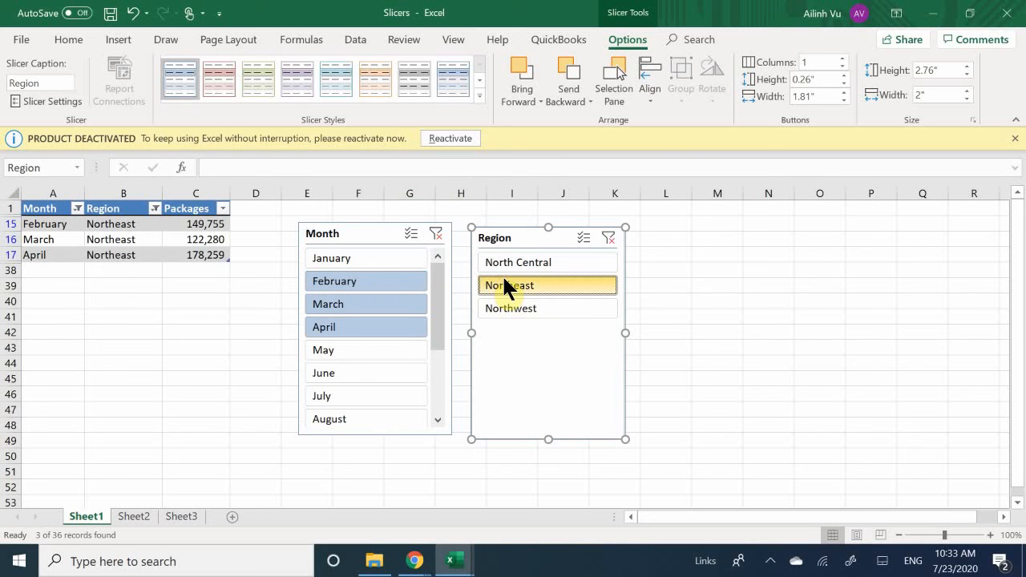
{"action": "left_click_drag", "start_coordinate": [509, 262], "coordinate": [514, 308]}
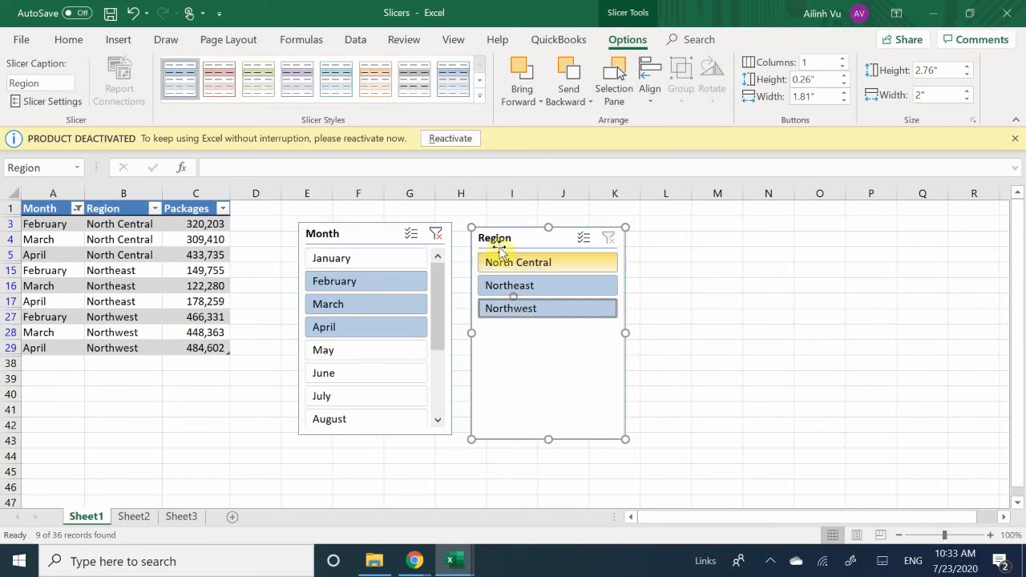
Step: Filter the table by North Central, by Northwest, and by North Central with Northeast in the Region slicer, then by April in the Month slicer
{"action": "left_click", "coordinate": [503, 255]}
{"action": "left_click", "coordinate": [518, 307]}
{"action": "left_click_drag", "start_coordinate": [521, 257], "coordinate": [521, 275]}
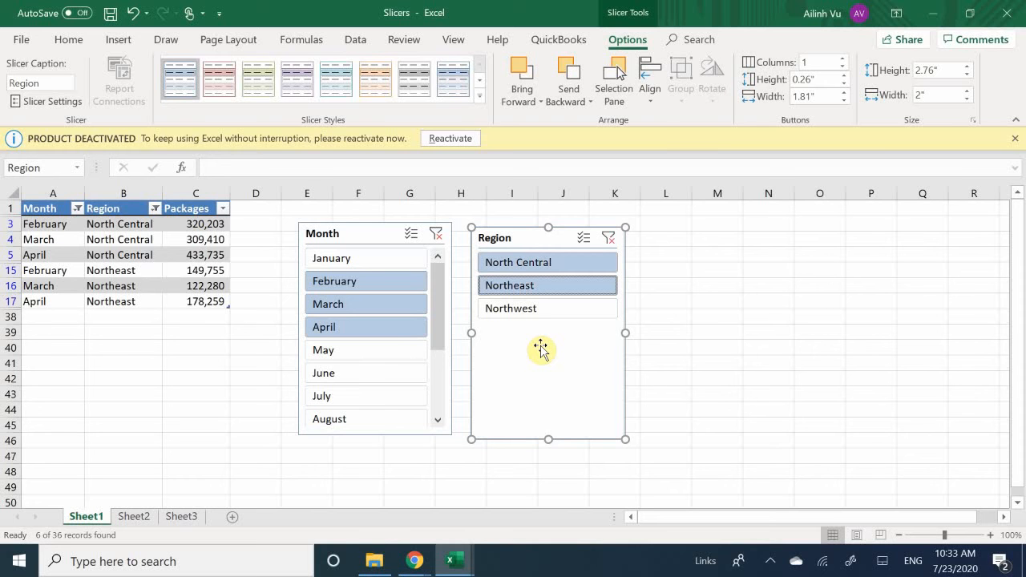
{"action": "left_click", "coordinate": [319, 328]}
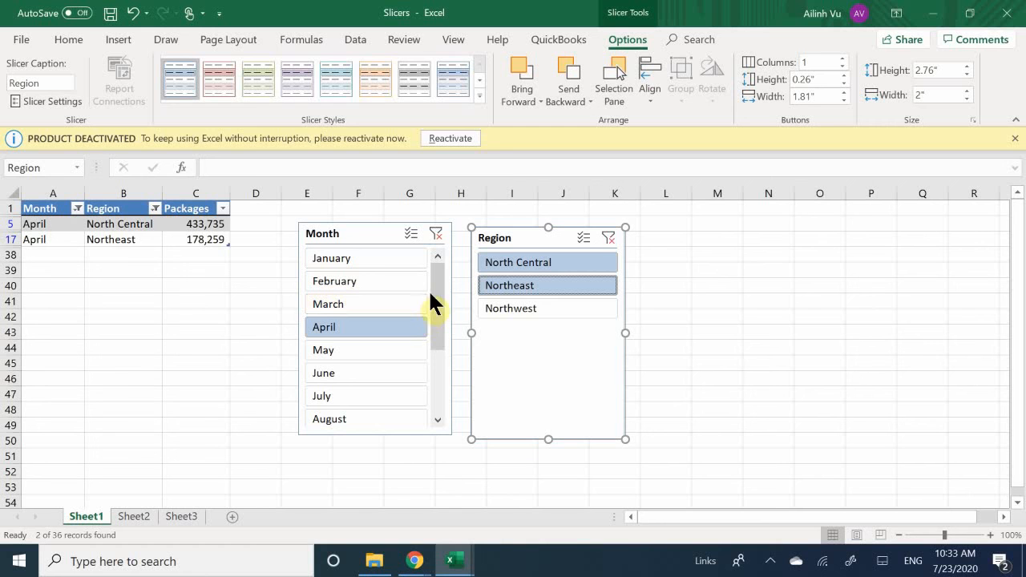
Step: Filter the table by Northwest in the Region slicer, then remove the Region slicer from the sheet
{"action": "left_click", "coordinate": [534, 309]}
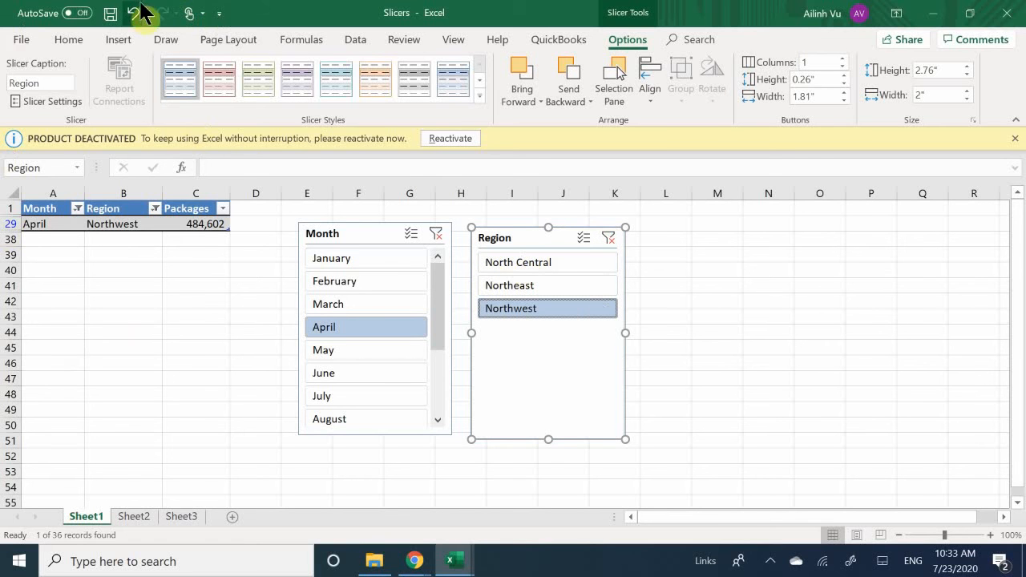
{"action": "right_click", "coordinate": [531, 363]}
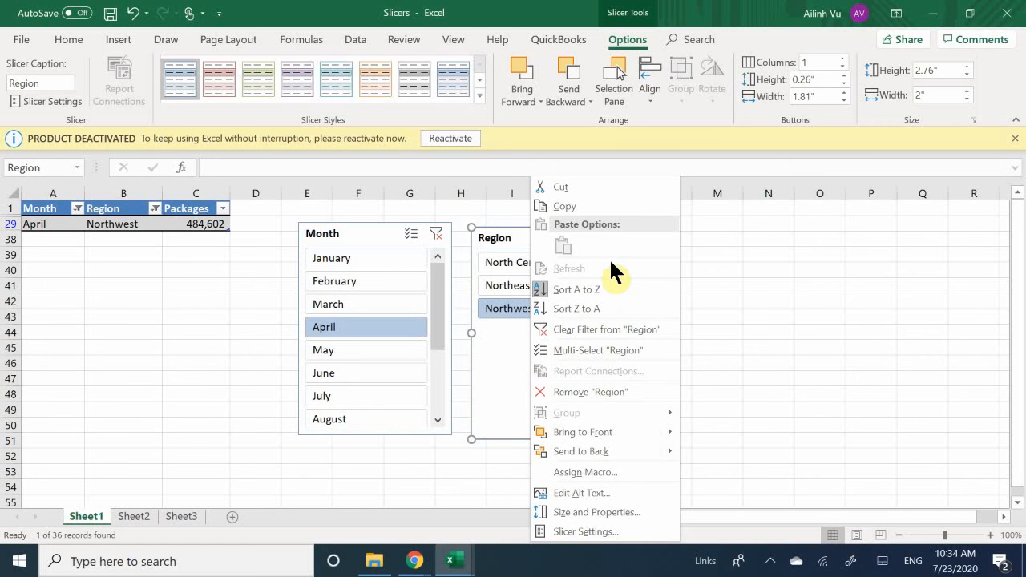
{"action": "left_click", "coordinate": [576, 389]}
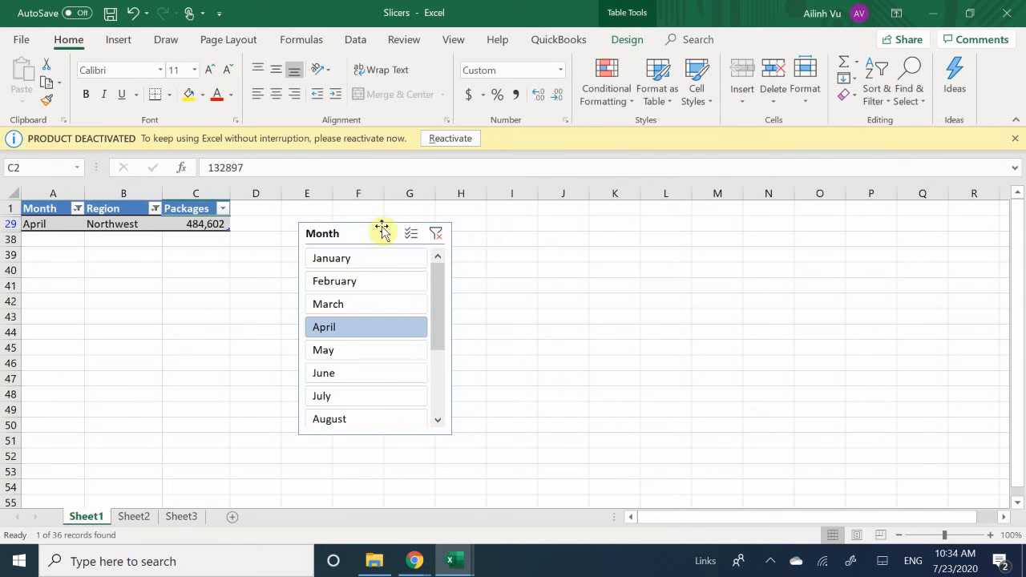
Step: Use the Month slicer to filter the table by January through July, by February alone, and by January through August
{"action": "left_click_drag", "start_coordinate": [343, 258], "coordinate": [343, 404]}
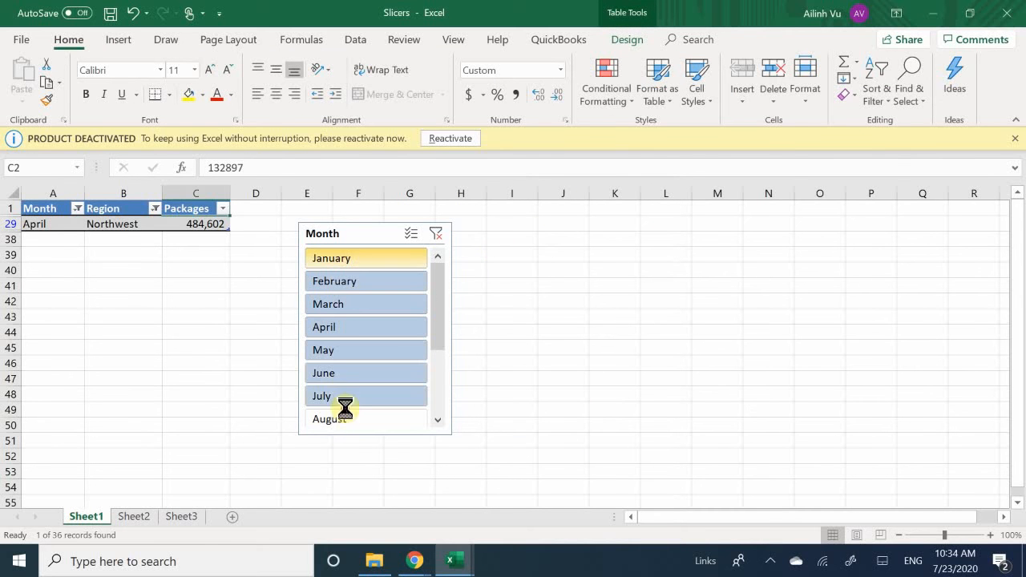
{"action": "left_click", "coordinate": [356, 274]}
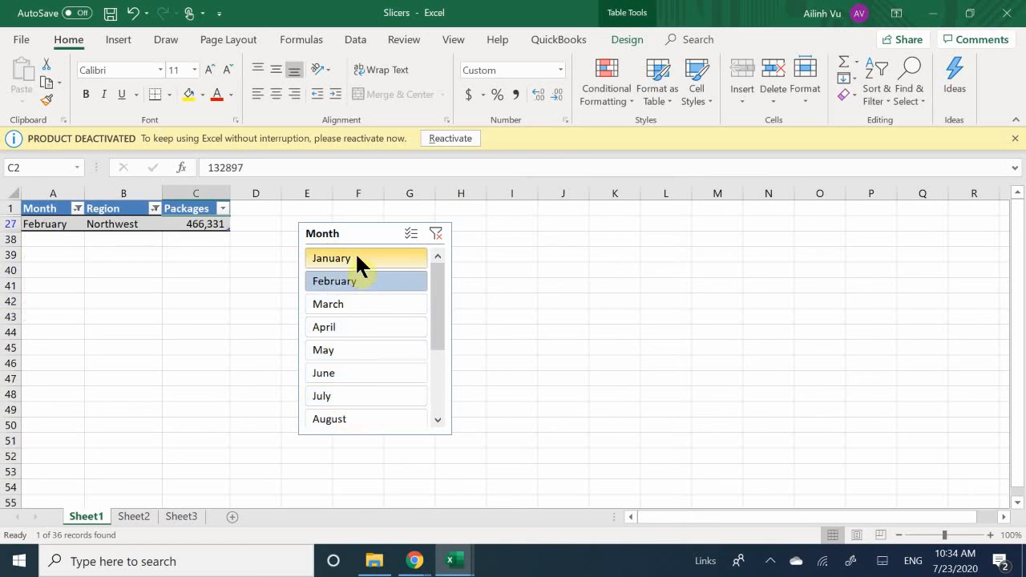
{"action": "left_click_drag", "start_coordinate": [355, 253], "coordinate": [380, 500]}
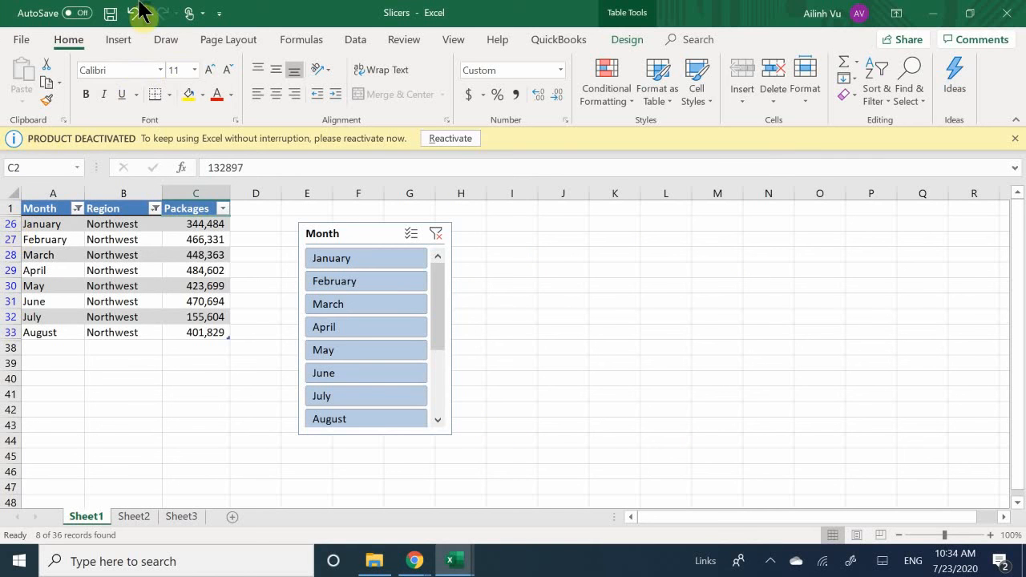
Step: Clear the filter from the Month slicer, then remove the Month slicer from the sheet
{"action": "right_click", "coordinate": [356, 301]}
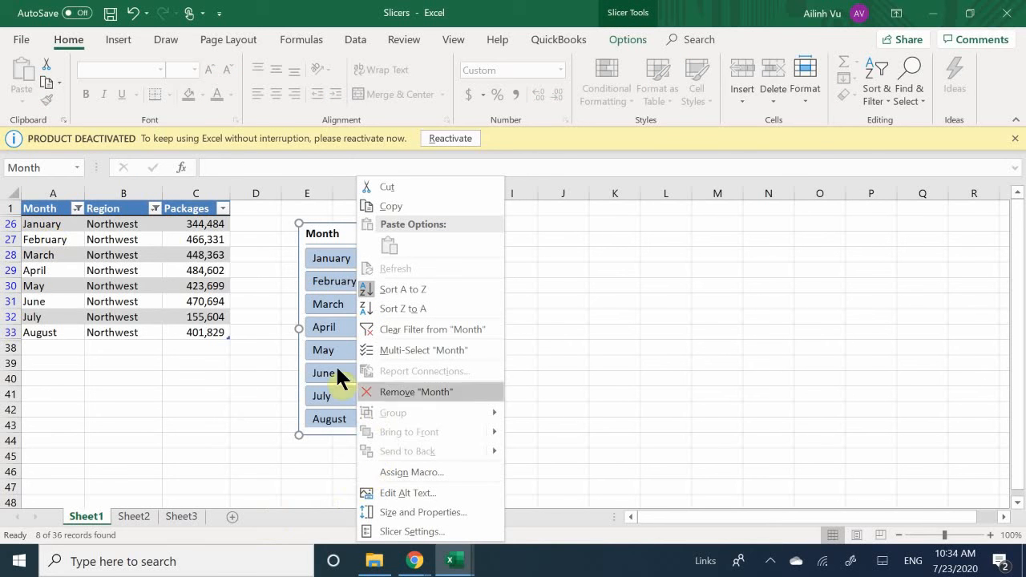
{"action": "left_click", "coordinate": [405, 330]}
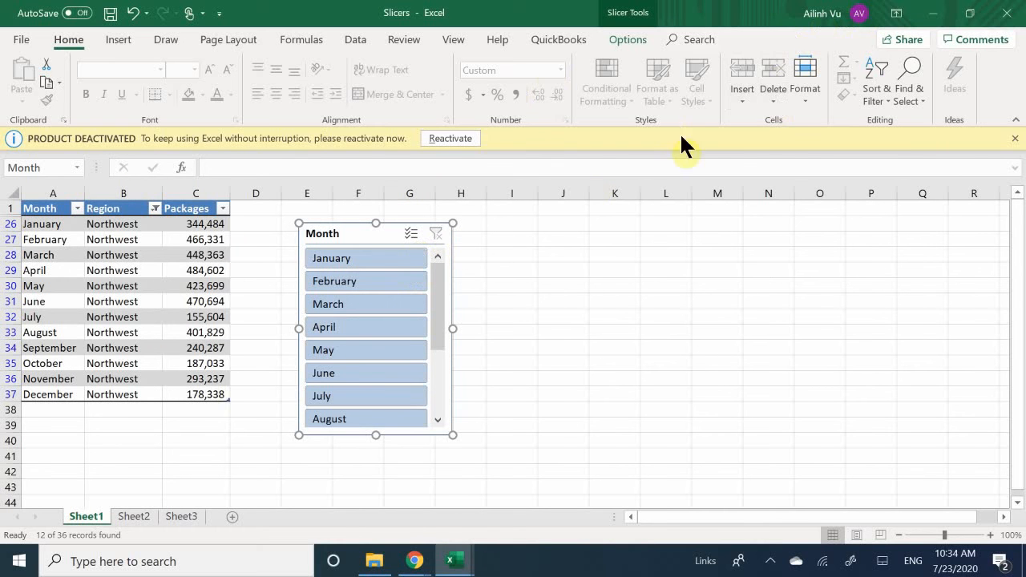
{"action": "right_click", "coordinate": [350, 284]}
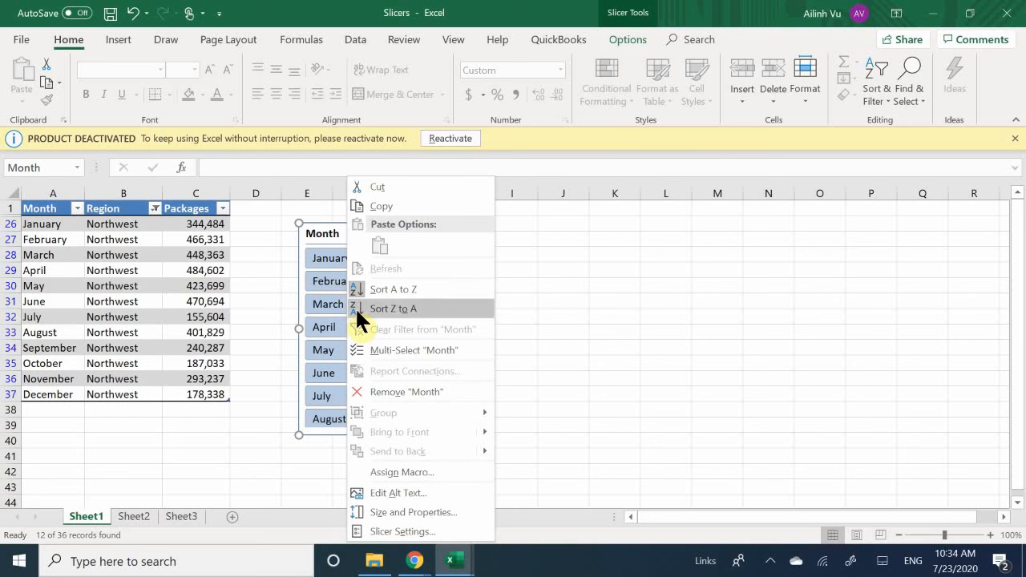
{"action": "key", "text": "Escape"}
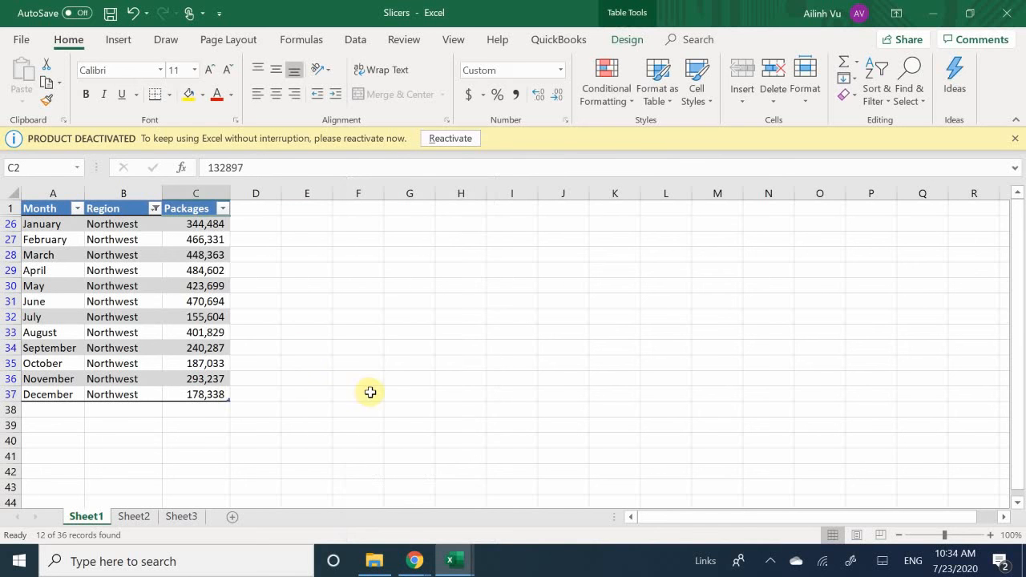
Step: Insert a new Region slicer for the packages table
{"action": "left_click", "coordinate": [147, 319]}
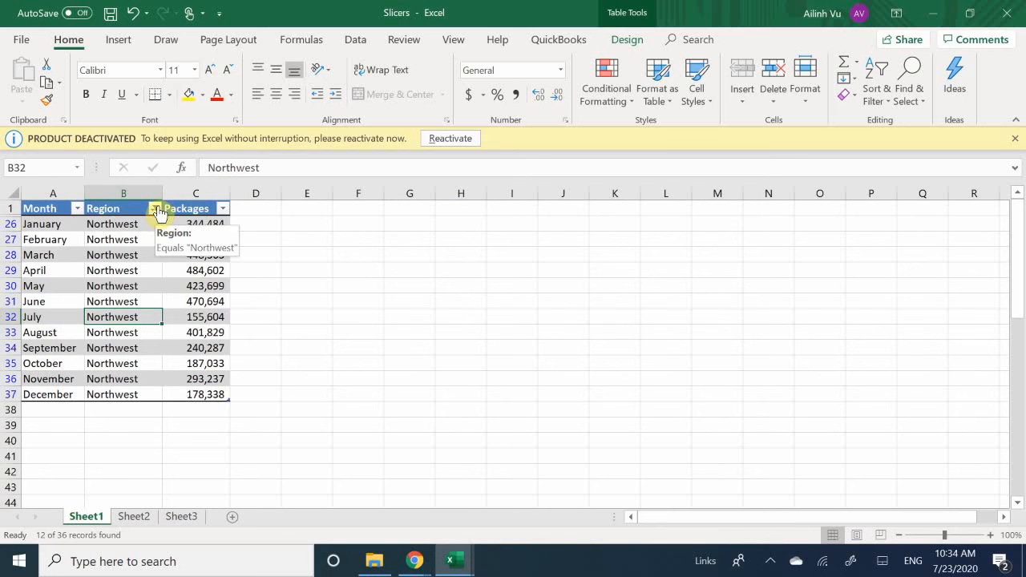
{"action": "left_click", "coordinate": [138, 257]}
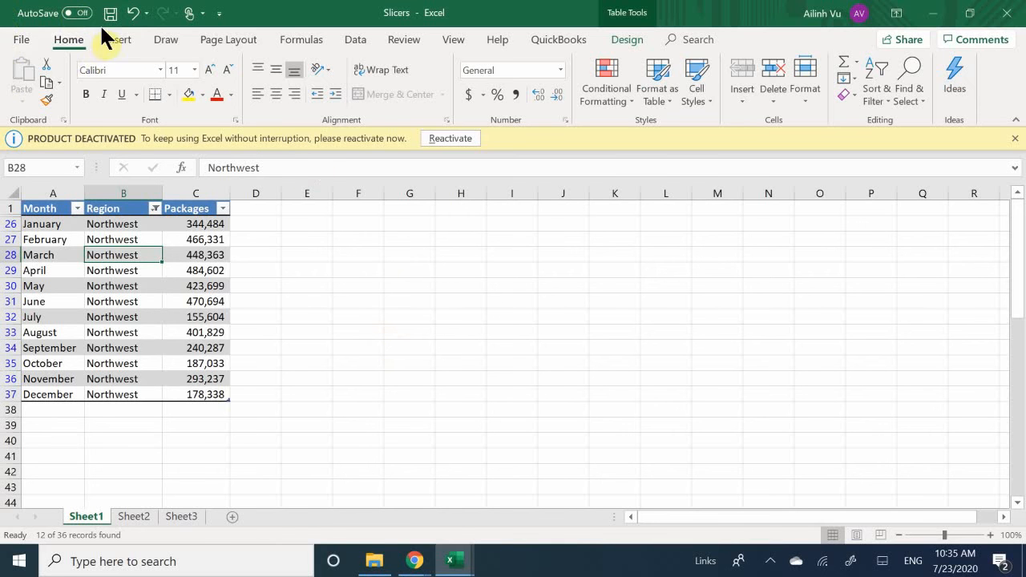
{"action": "left_click", "coordinate": [116, 38]}
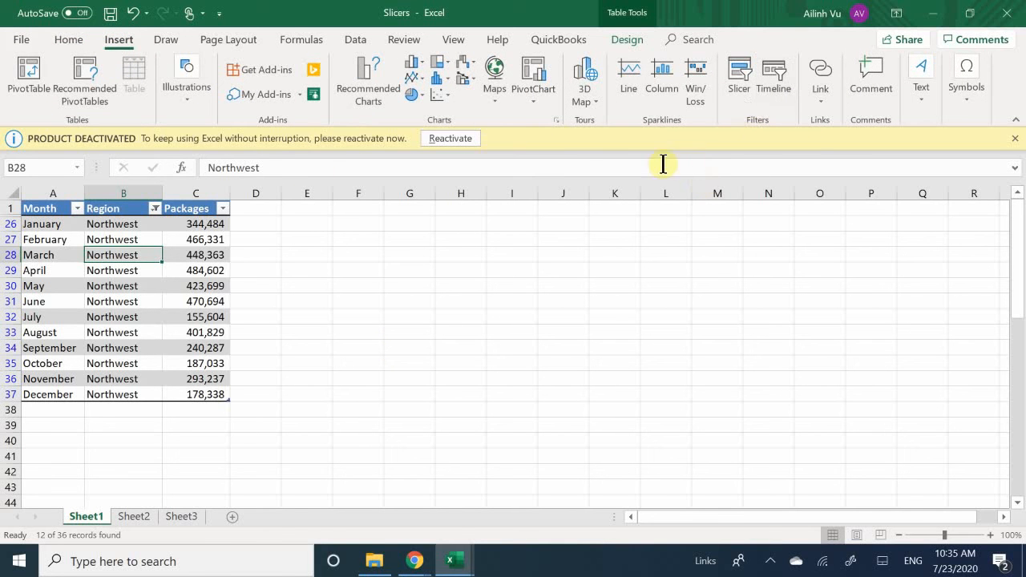
{"action": "left_click", "coordinate": [742, 74]}
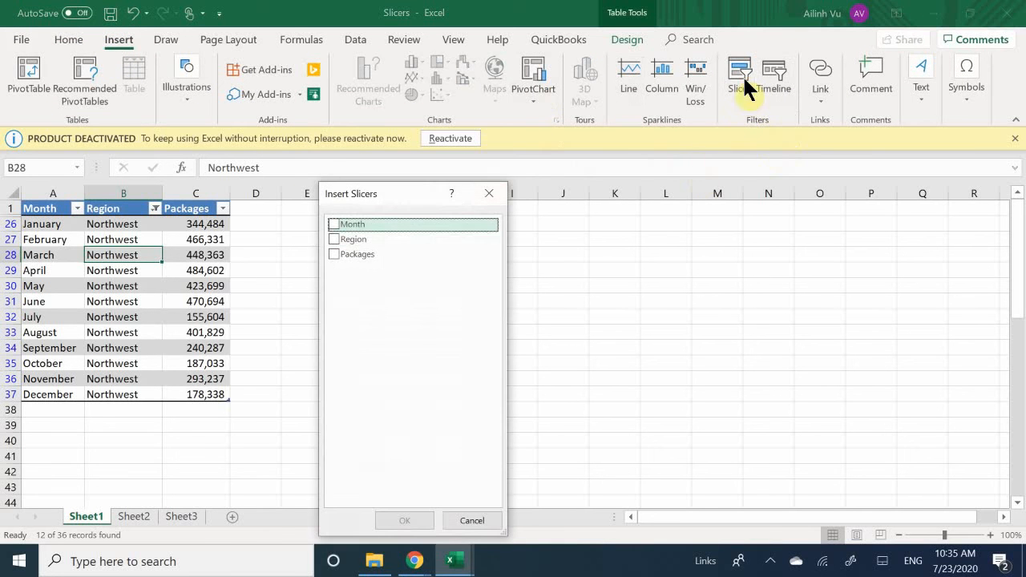
{"action": "left_click", "coordinate": [333, 239]}
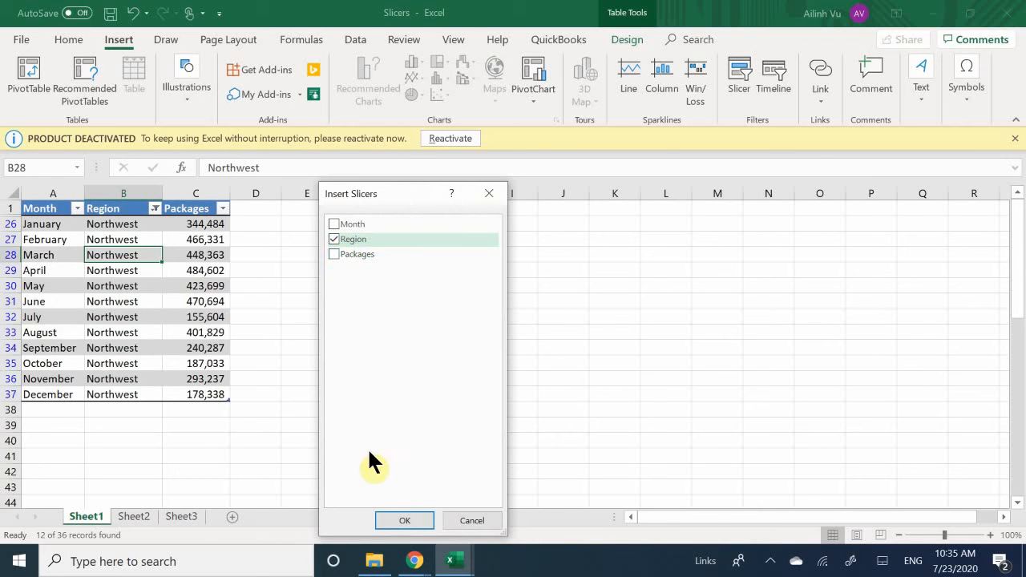
{"action": "left_click", "coordinate": [403, 520]}
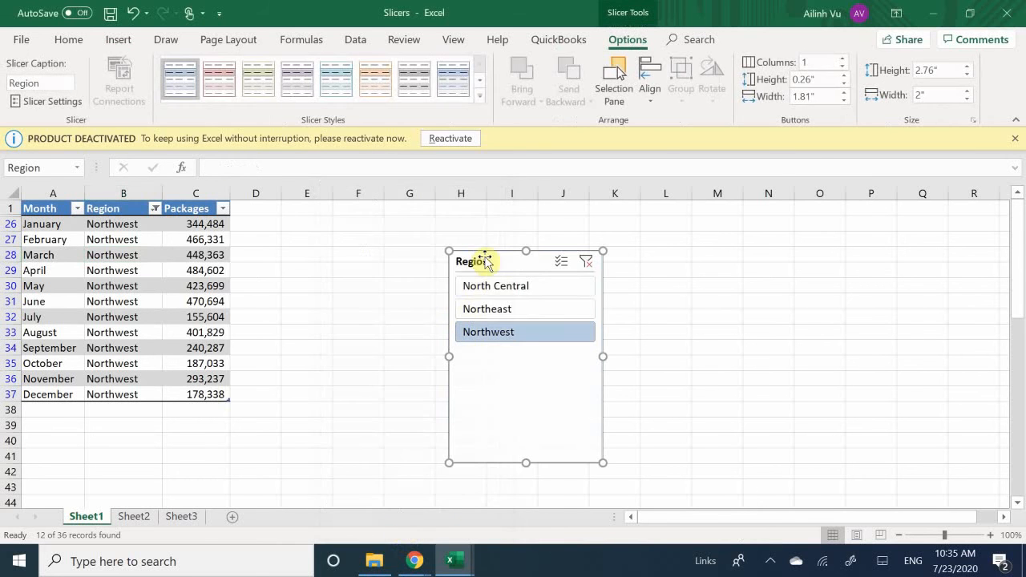
Step: Select all three regions in the Region slicer to show the full table, then remove the slicer
{"action": "left_click_drag", "start_coordinate": [514, 280], "coordinate": [525, 334]}
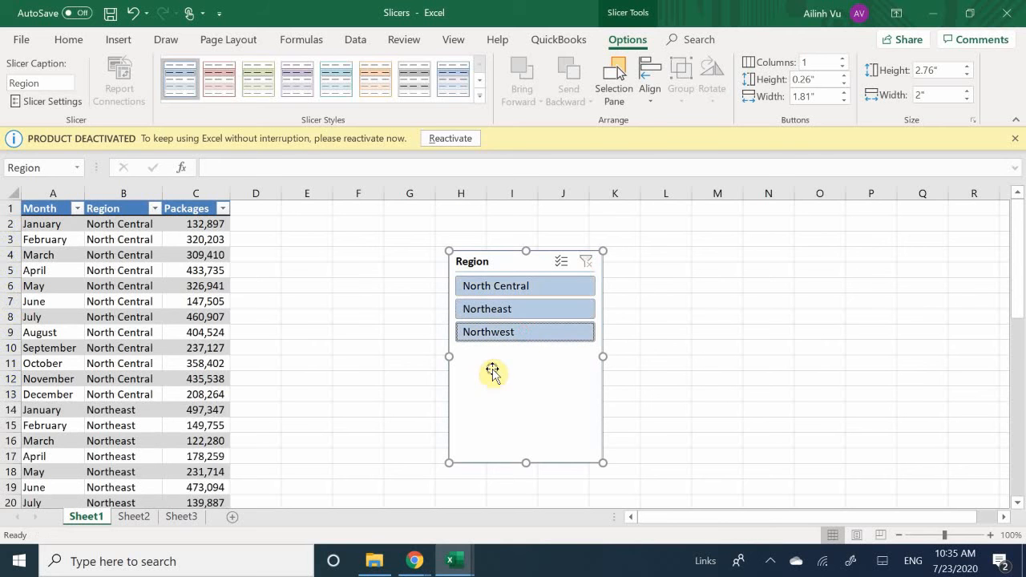
{"action": "right_click", "coordinate": [492, 367]}
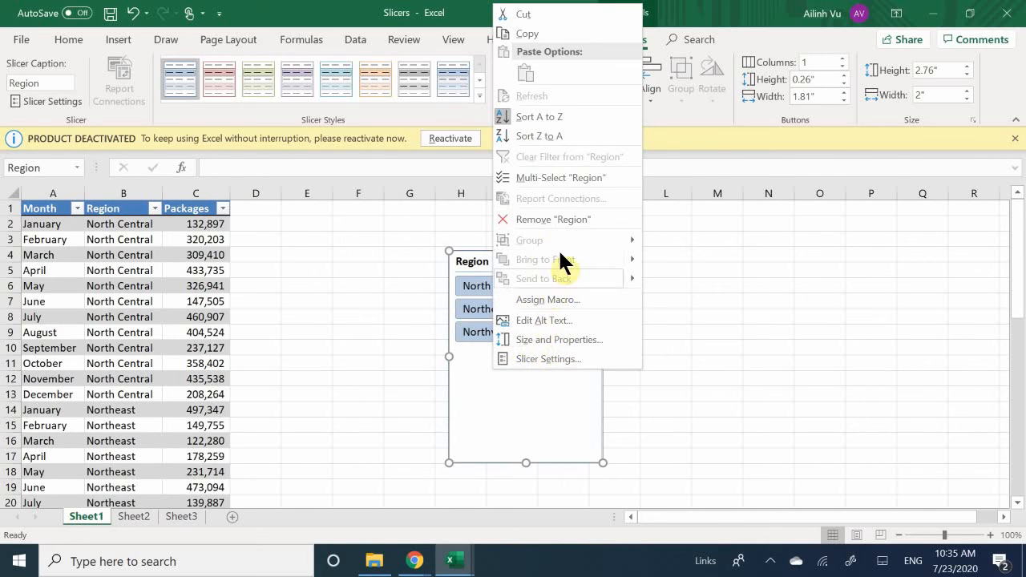
{"action": "left_click", "coordinate": [560, 219]}
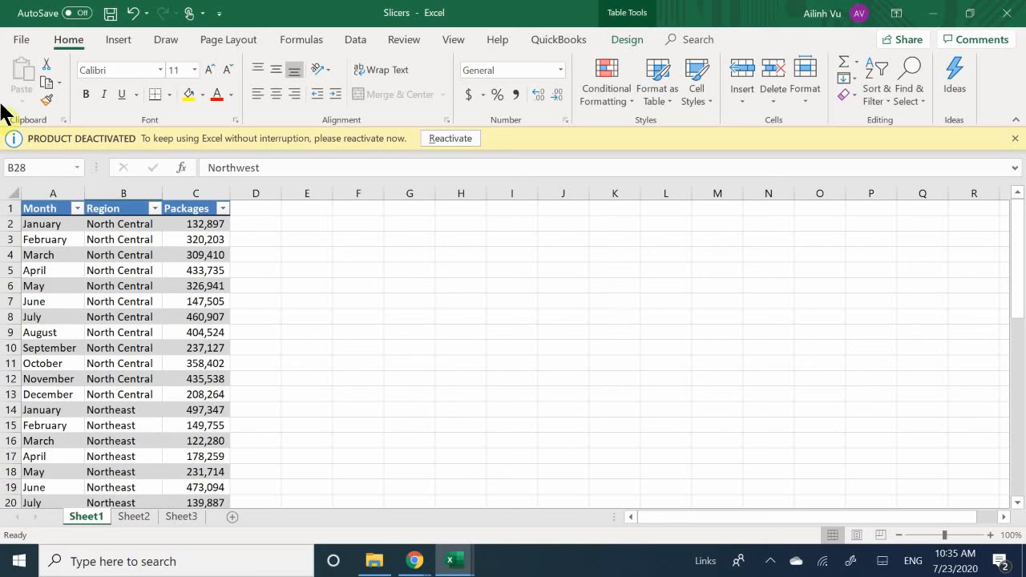
{"action": "left_click", "coordinate": [349, 332]}
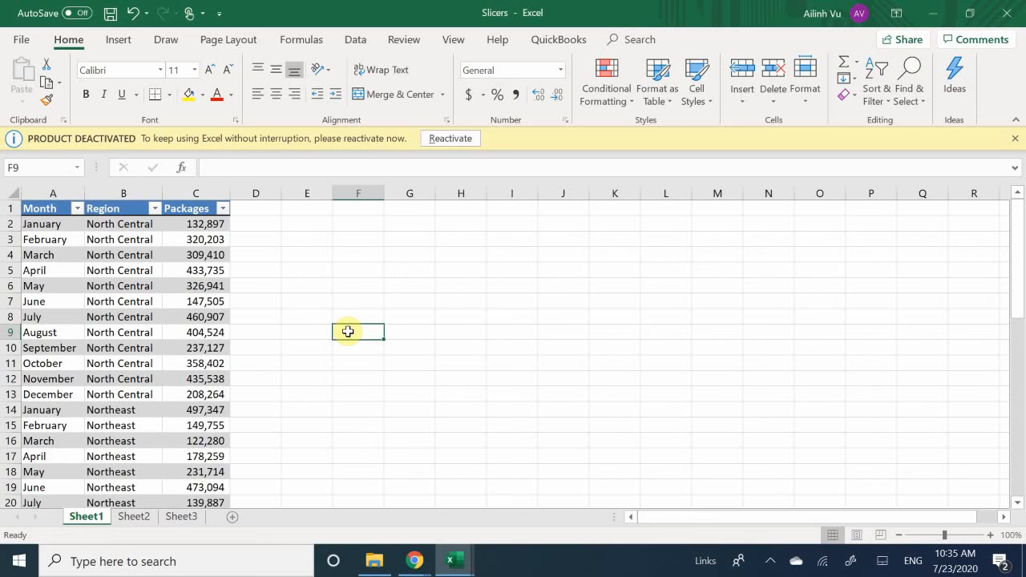
{"action": "left_click", "coordinate": [105, 270]}
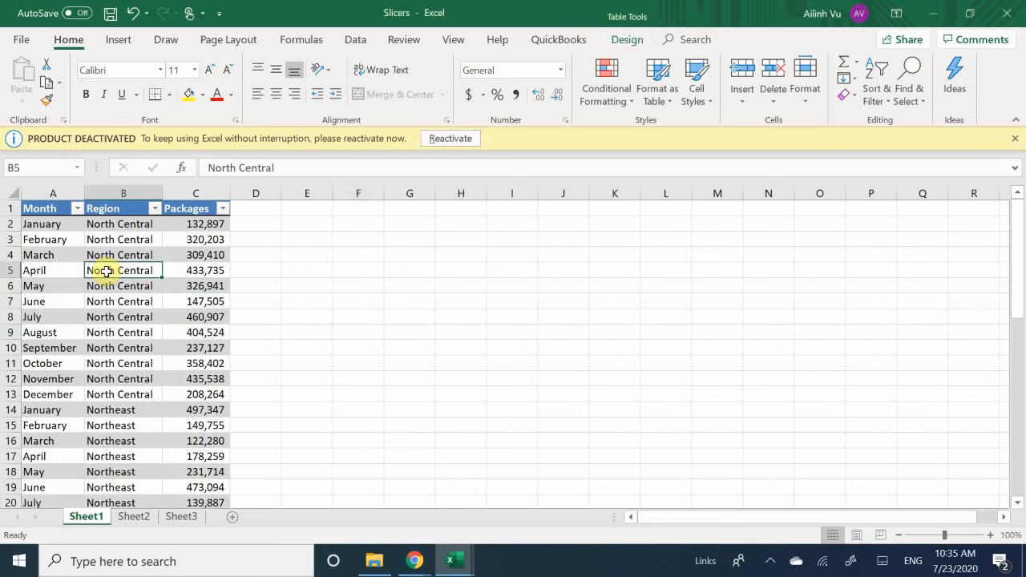
{"action": "left_click", "coordinate": [62, 225]}
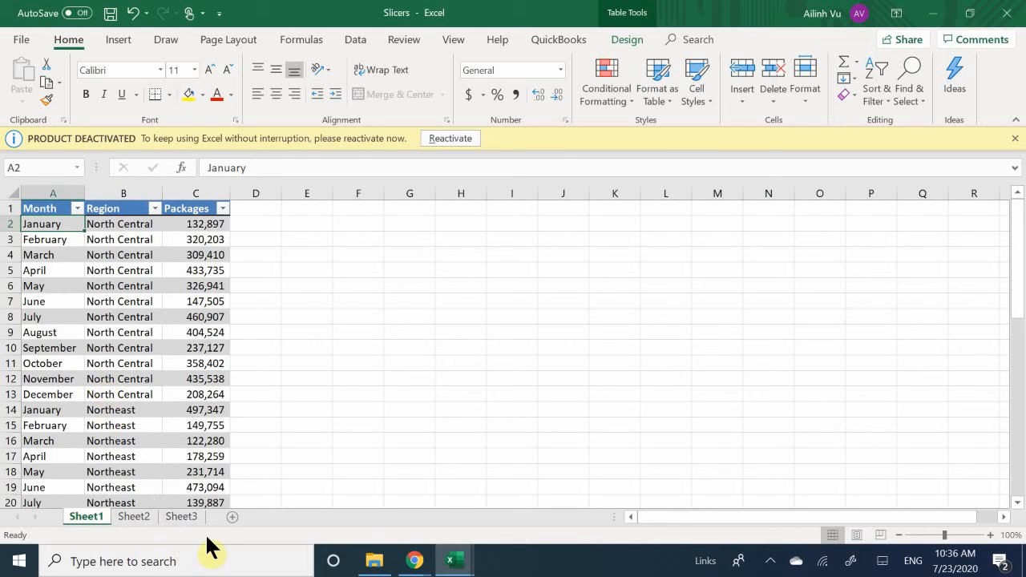
{"action": "left_click", "coordinate": [136, 515]}
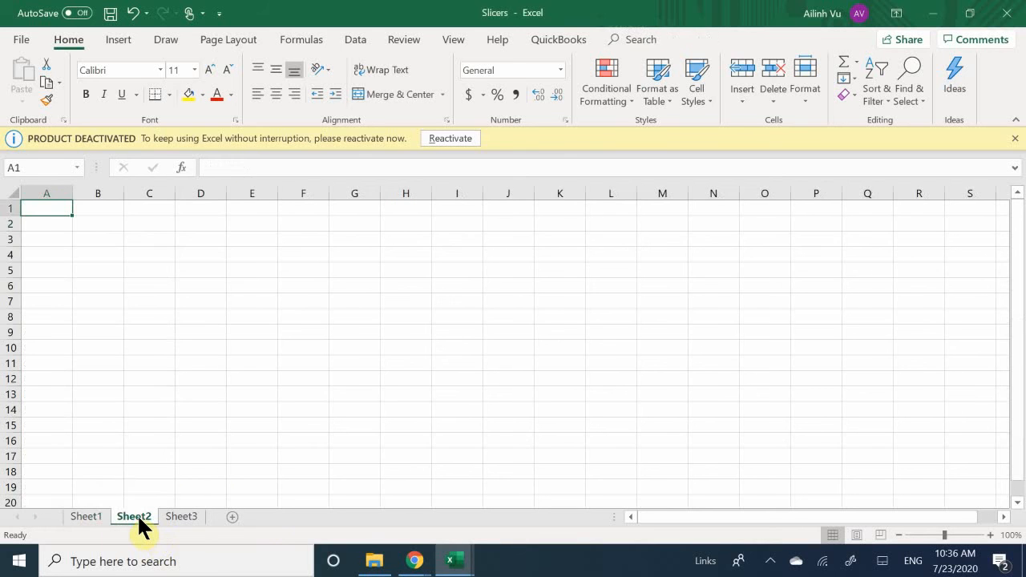
{"action": "left_click", "coordinate": [88, 512]}
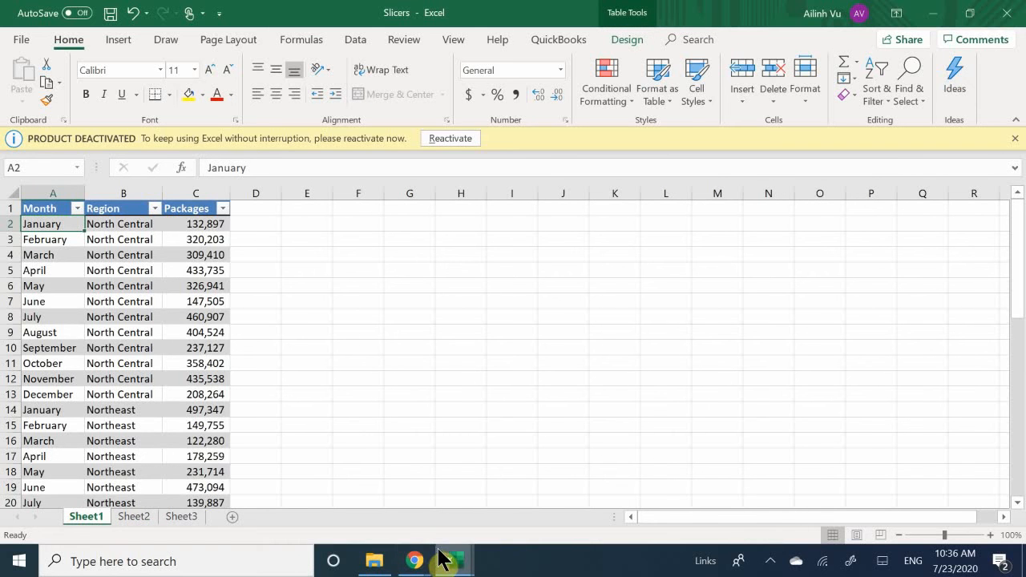
Step: Switch to the Ch 5 & 6 Lesson workbook and convert the coffee sales range A3:D18 into a table with headers
{"action": "mouse_move", "coordinate": [441, 559]}
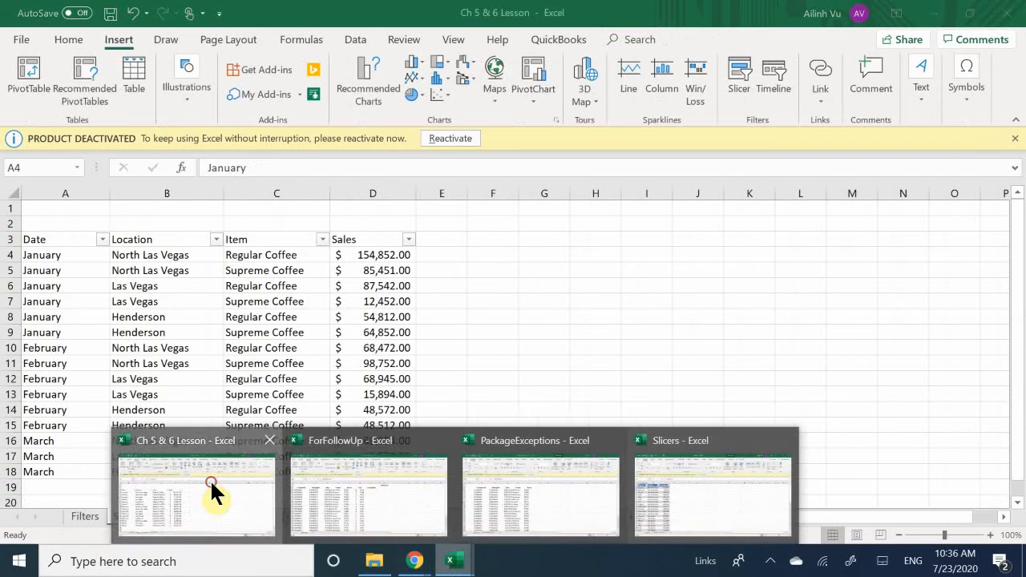
{"action": "left_click", "coordinate": [209, 479]}
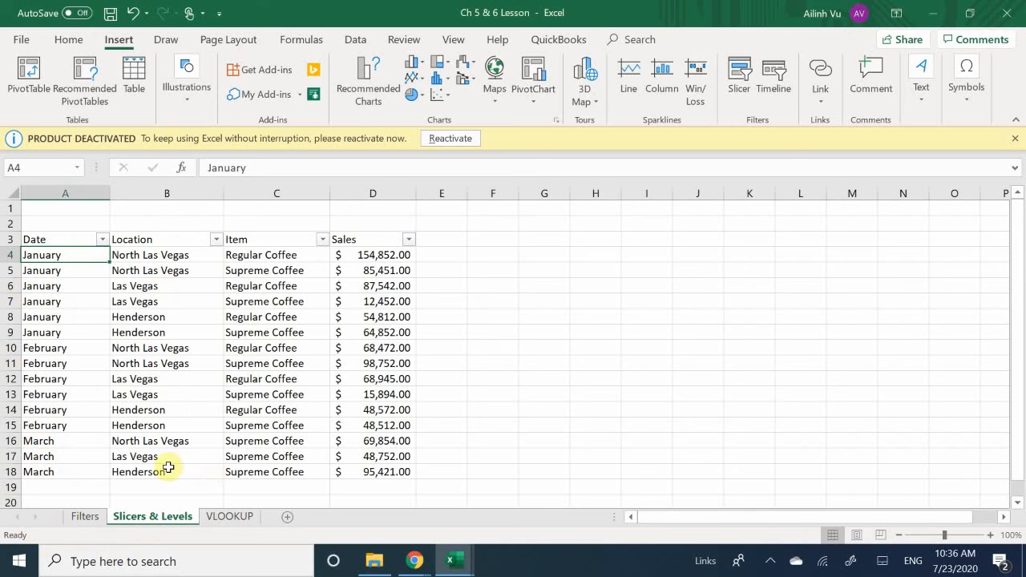
{"action": "left_click_drag", "start_coordinate": [57, 239], "coordinate": [384, 473]}
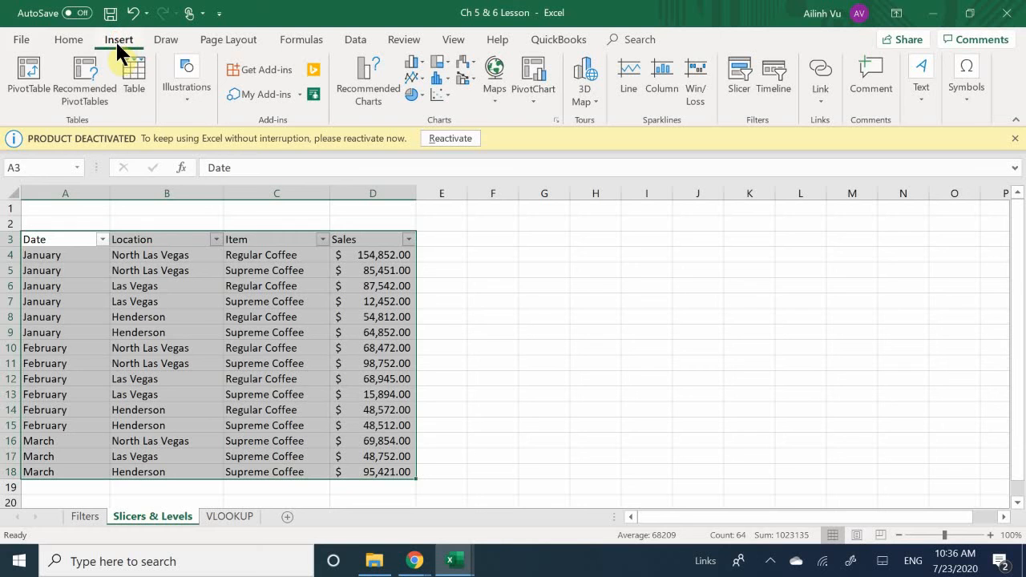
{"action": "left_click", "coordinate": [129, 91]}
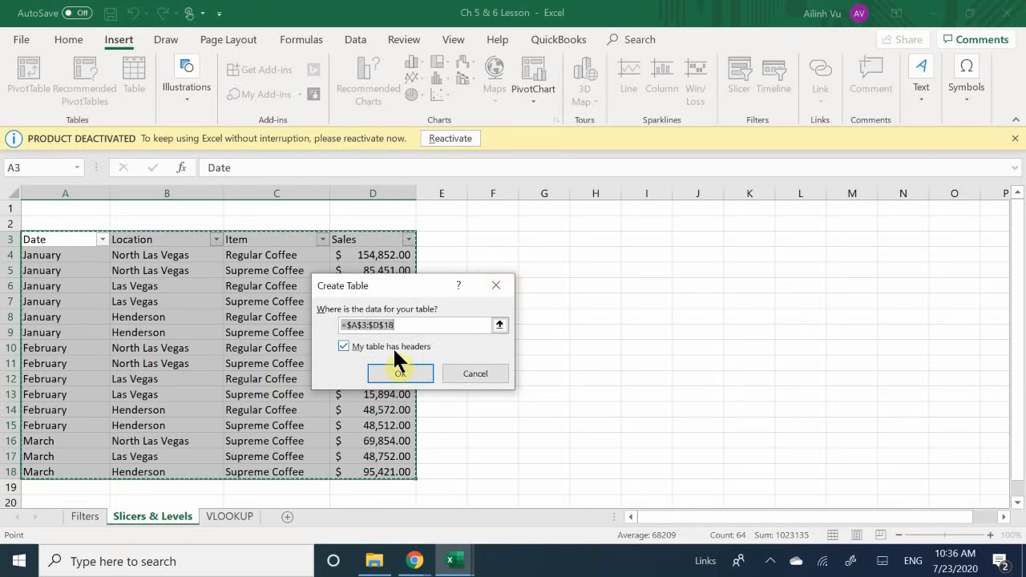
{"action": "left_click", "coordinate": [393, 373]}
{"action": "left_click", "coordinate": [210, 316]}
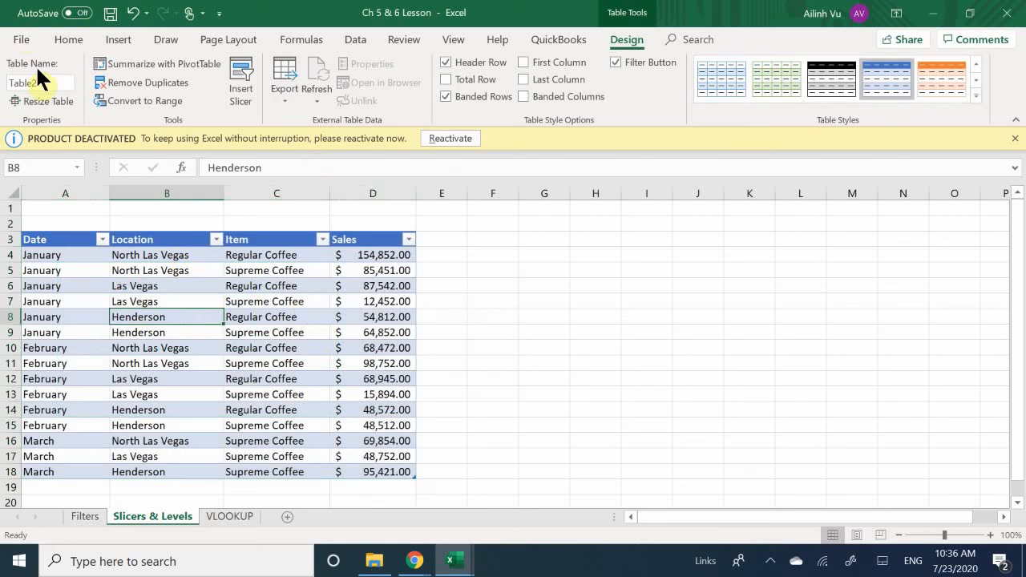
{"action": "left_click", "coordinate": [99, 37]}
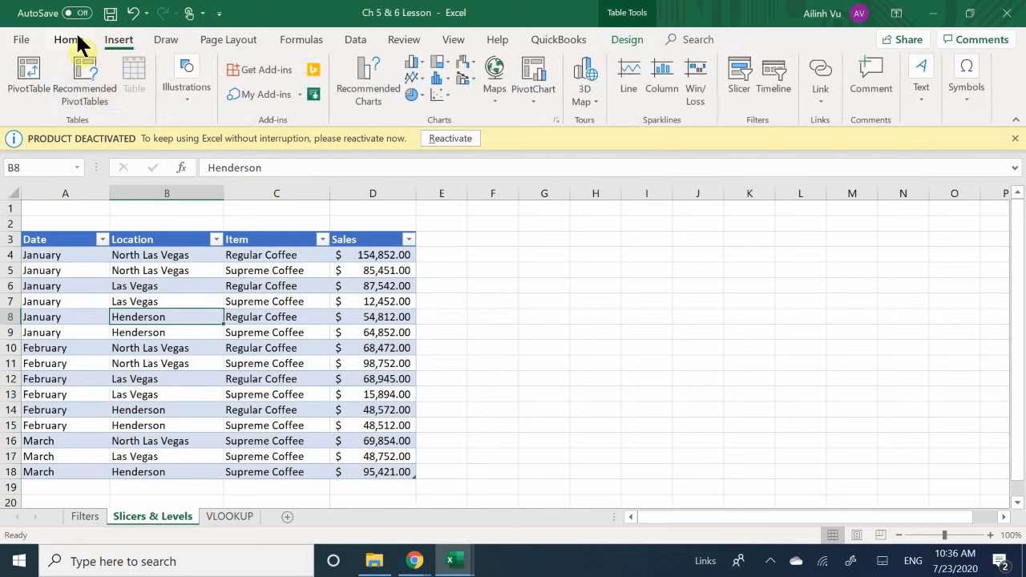
{"action": "left_click", "coordinate": [78, 38]}
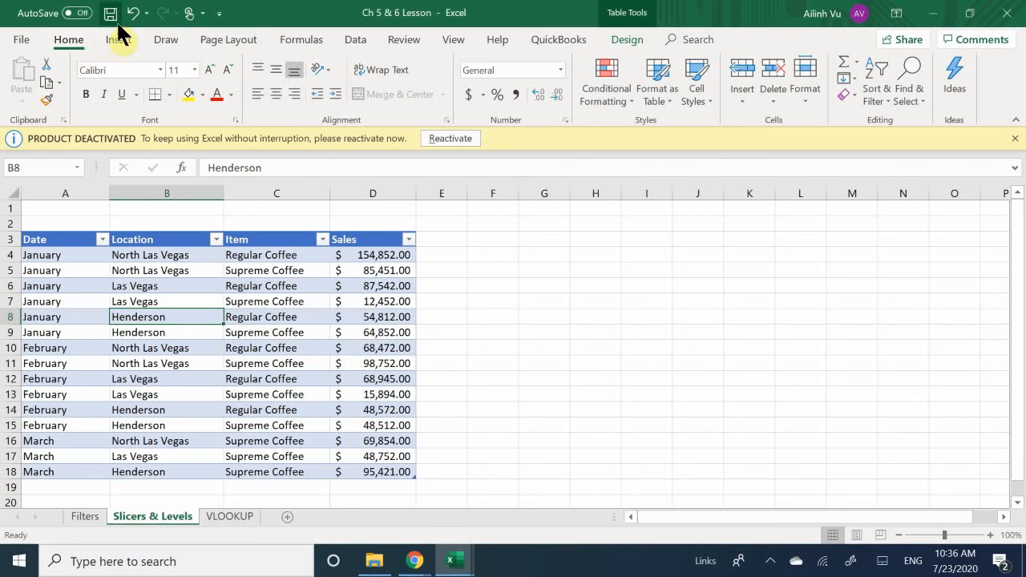
{"action": "left_click", "coordinate": [104, 37]}
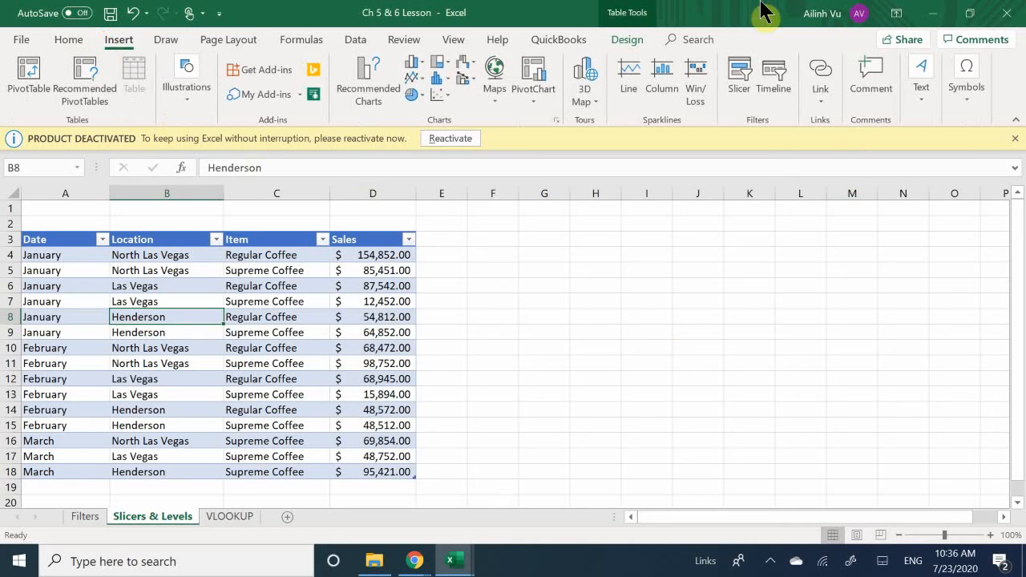
{"action": "left_click", "coordinate": [738, 89]}
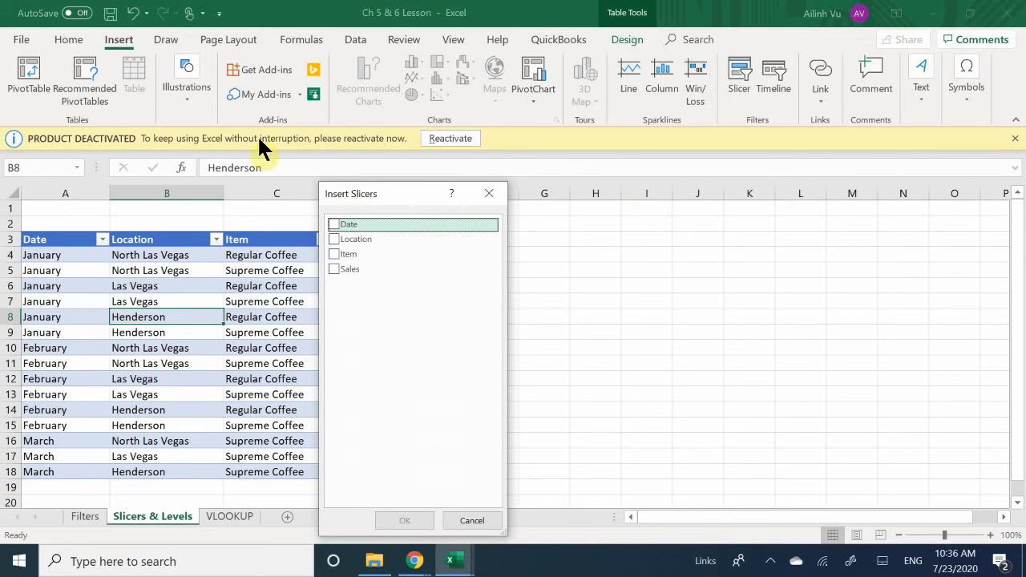
{"action": "left_click", "coordinate": [489, 193]}
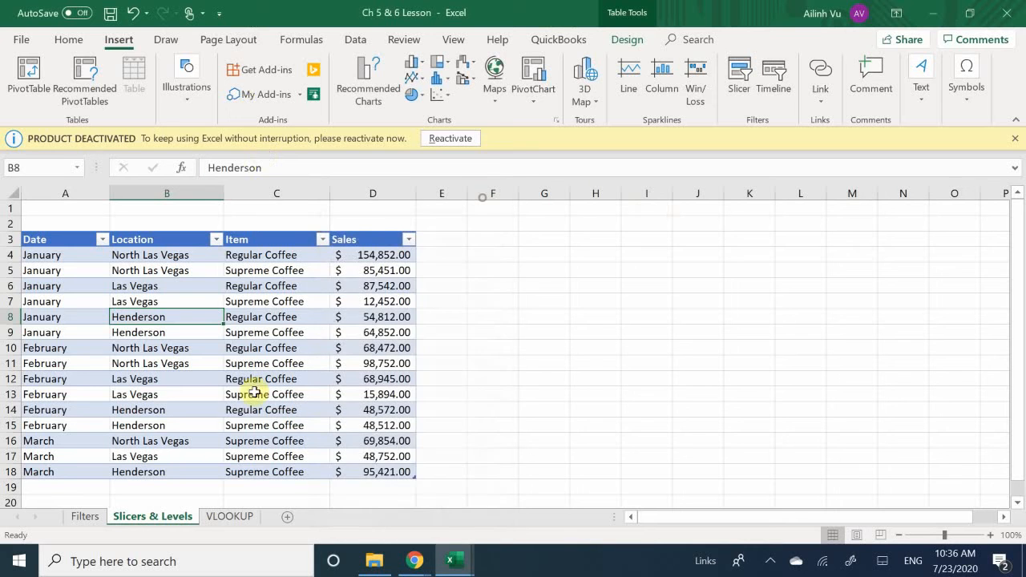
{"action": "left_click", "coordinate": [85, 516]}
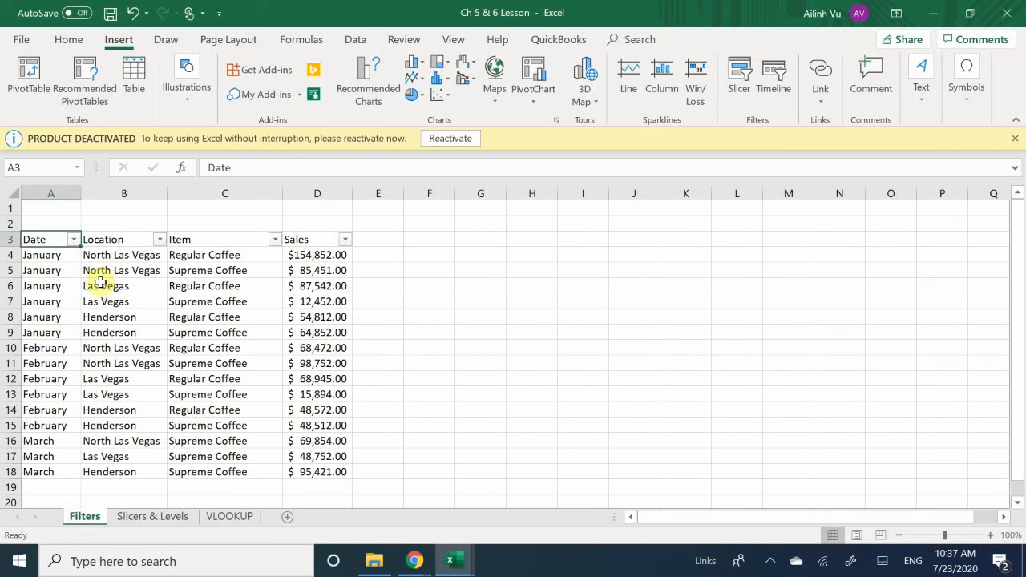
{"action": "left_click", "coordinate": [138, 520]}
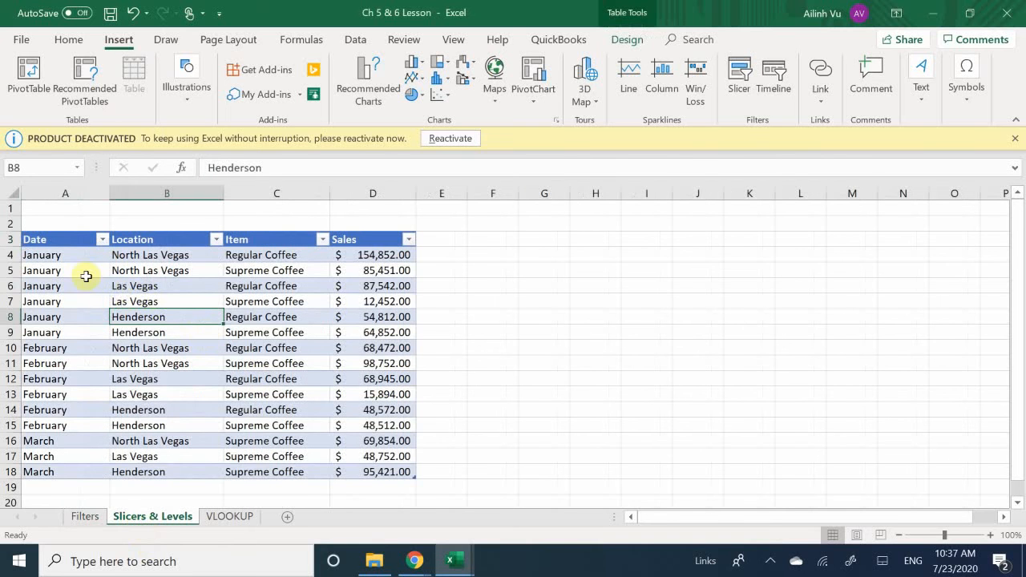
Step: Insert Location and Item slicers for the coffee sales table and place the Item slicer beside the Location slicer
{"action": "left_click", "coordinate": [85, 272]}
{"action": "left_click", "coordinate": [117, 36]}
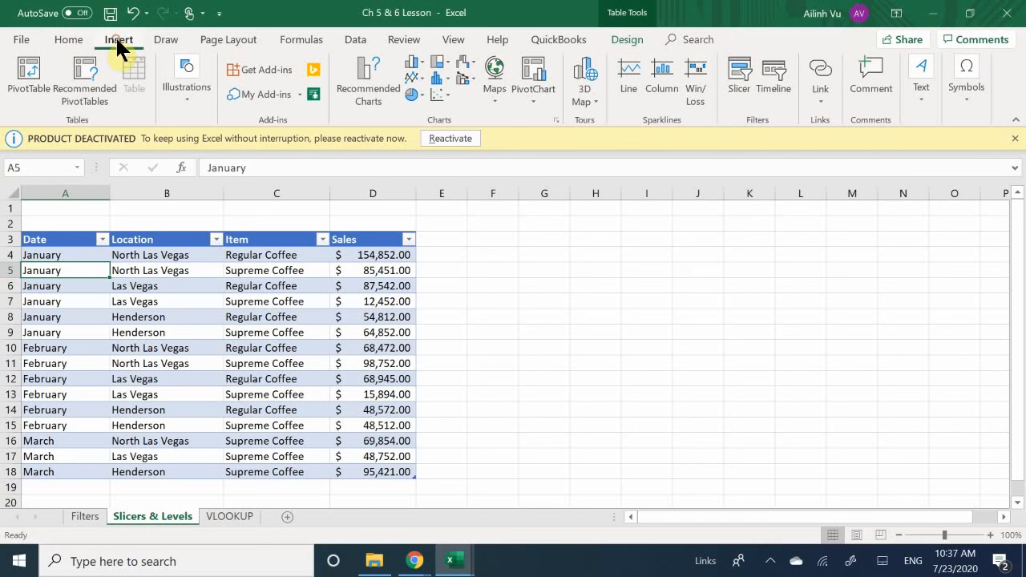
{"action": "left_click", "coordinate": [730, 107]}
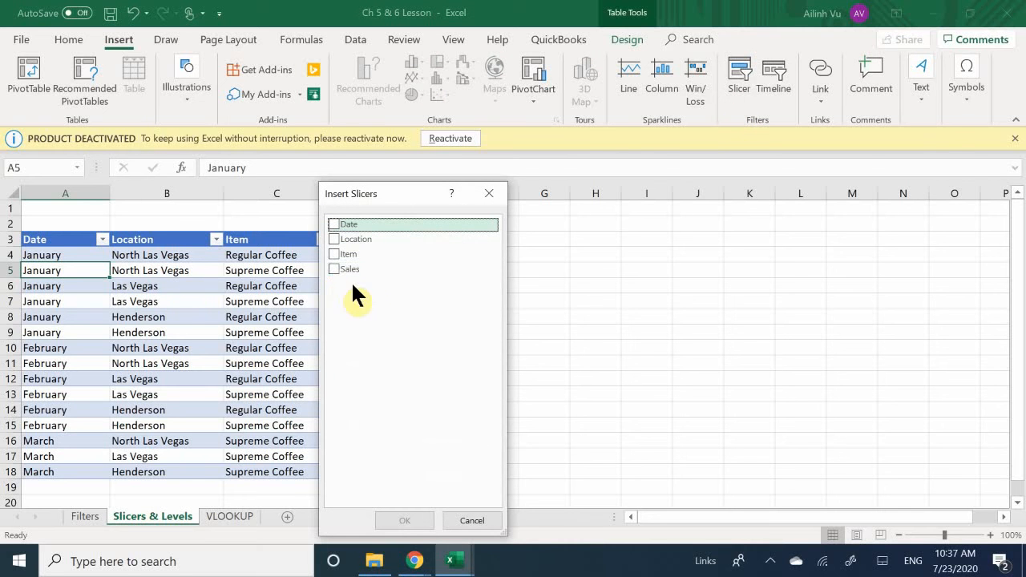
{"action": "left_click", "coordinate": [333, 255]}
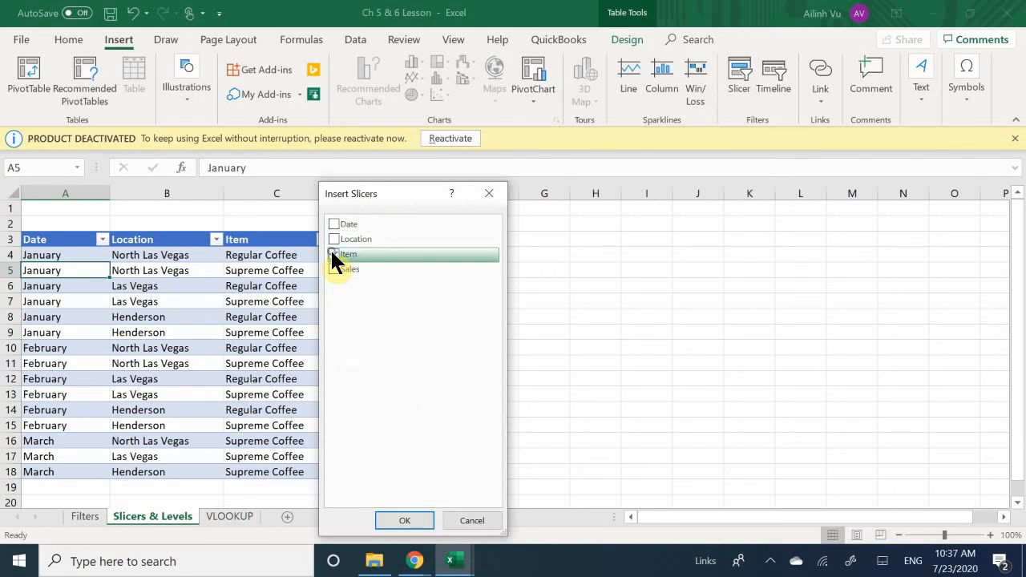
{"action": "left_click", "coordinate": [334, 239]}
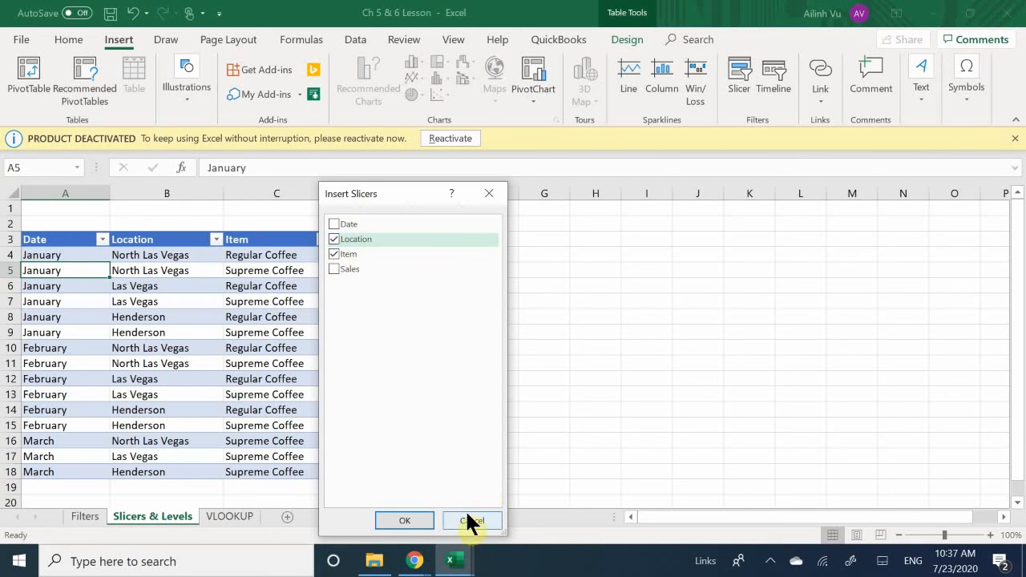
{"action": "left_click", "coordinate": [405, 521]}
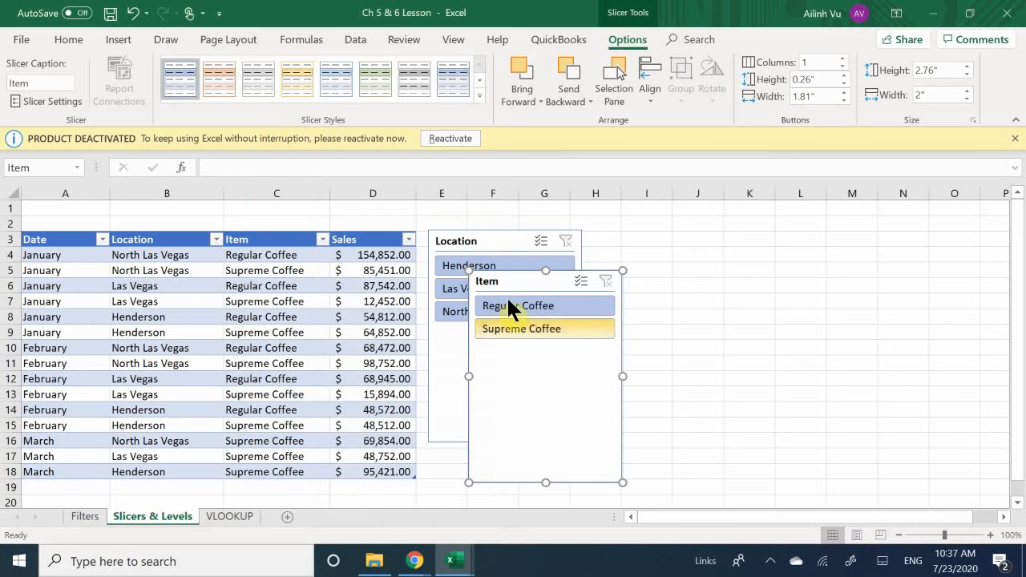
{"action": "left_click_drag", "start_coordinate": [535, 293], "coordinate": [667, 256]}
Step: Filter the table to Henderson and Regular Coffee with the slicers, then reselect all options in both slicers
{"action": "left_click", "coordinate": [480, 266]}
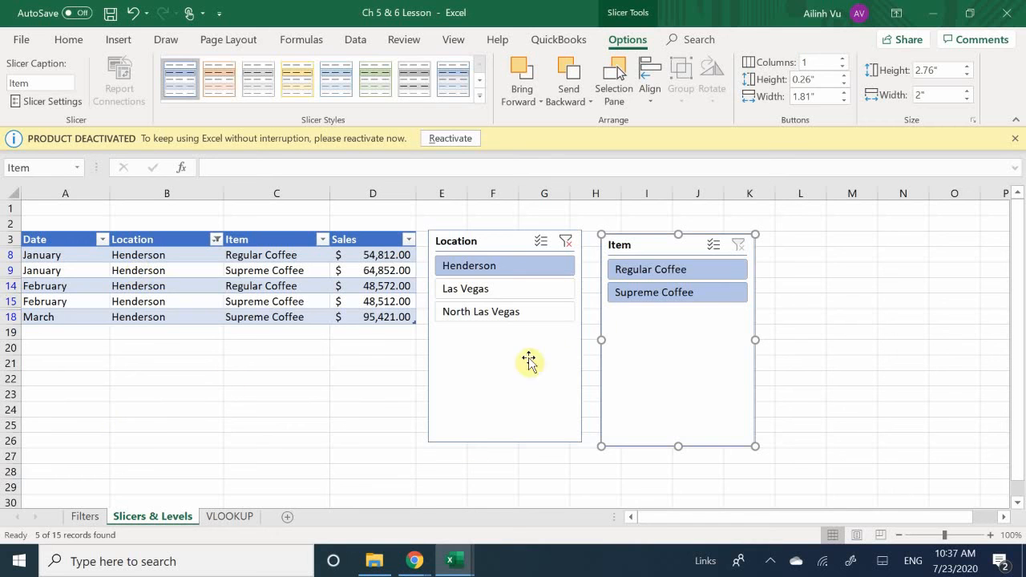
{"action": "left_click", "coordinate": [677, 271]}
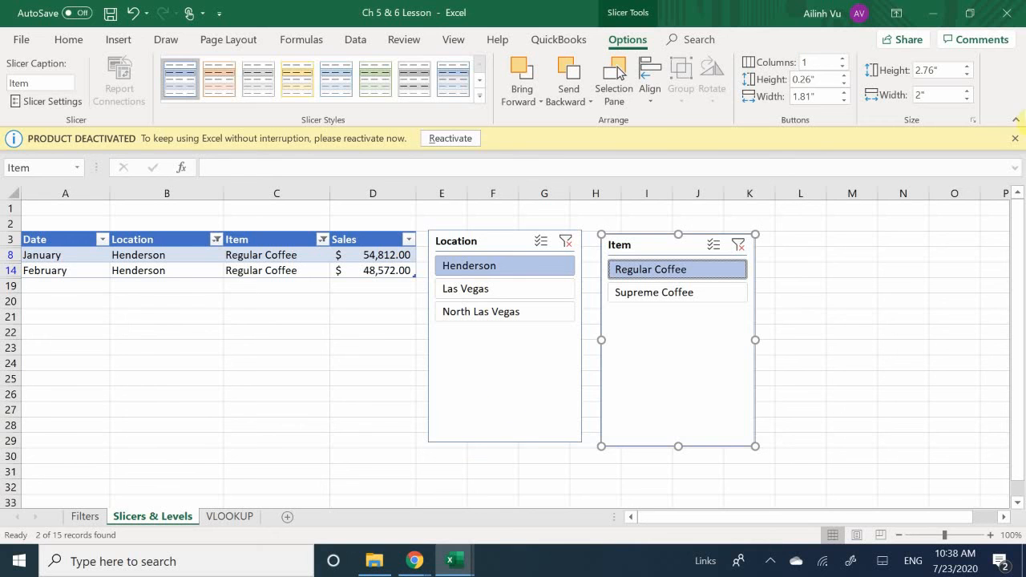
{"action": "left_click_drag", "start_coordinate": [501, 245], "coordinate": [511, 269]}
{"action": "left_click_drag", "start_coordinate": [665, 270], "coordinate": [670, 289]}
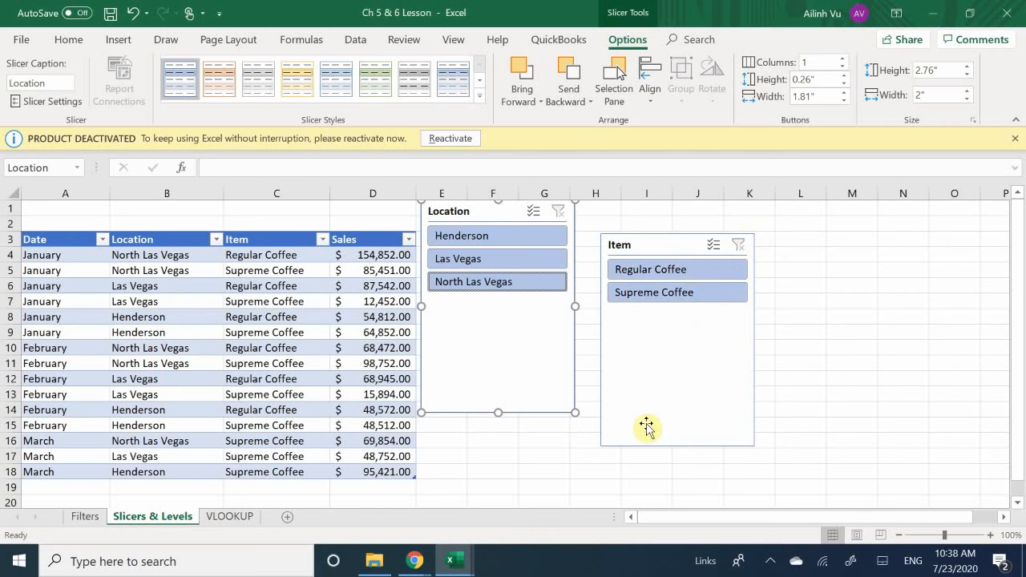
Step: Remove the Item and Location slicers from the Slicers & Levels sheet
{"action": "right_click", "coordinate": [652, 344]}
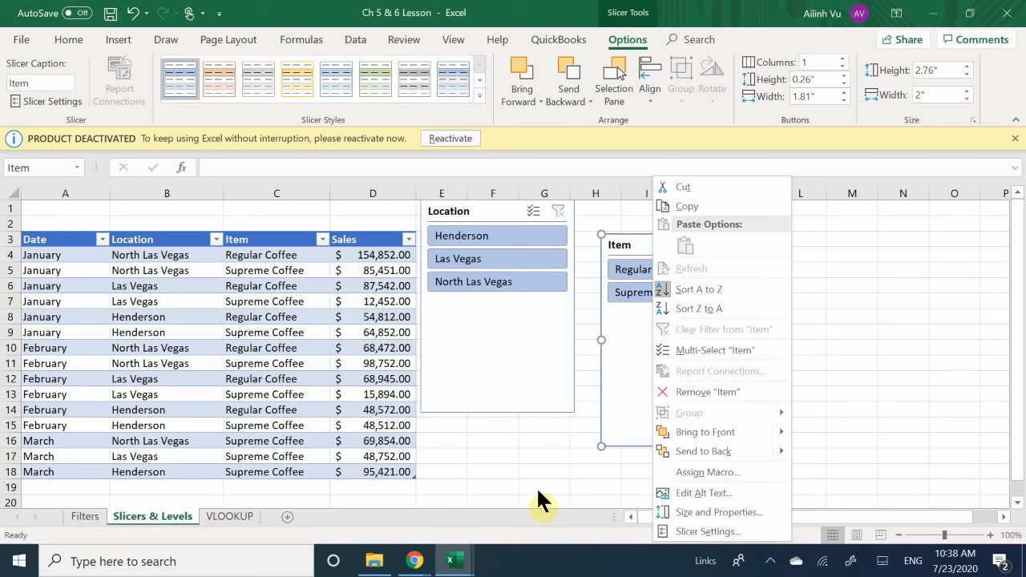
{"action": "left_click", "coordinate": [697, 388]}
{"action": "left_click", "coordinate": [536, 360]}
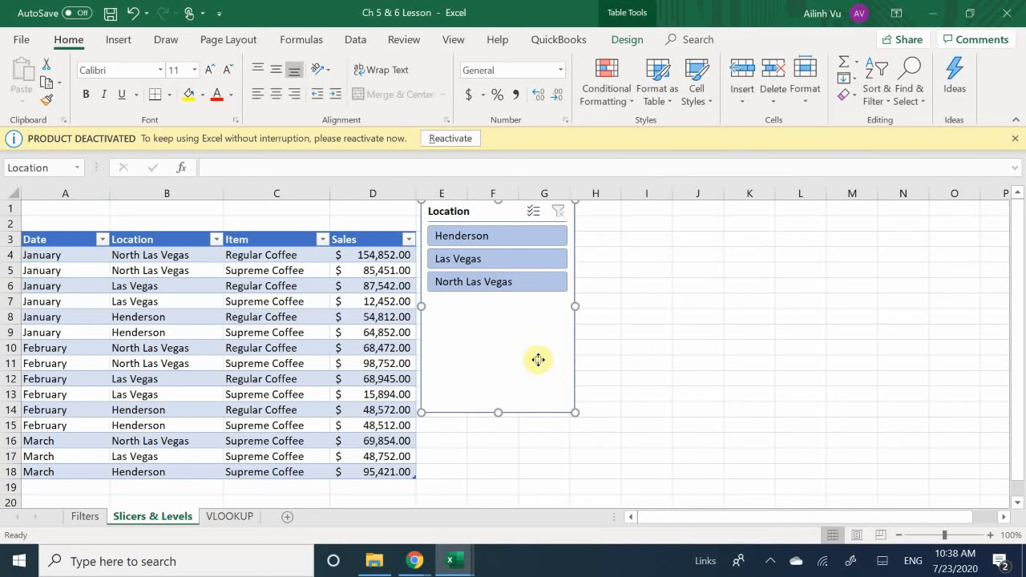
{"action": "right_click", "coordinate": [539, 365]}
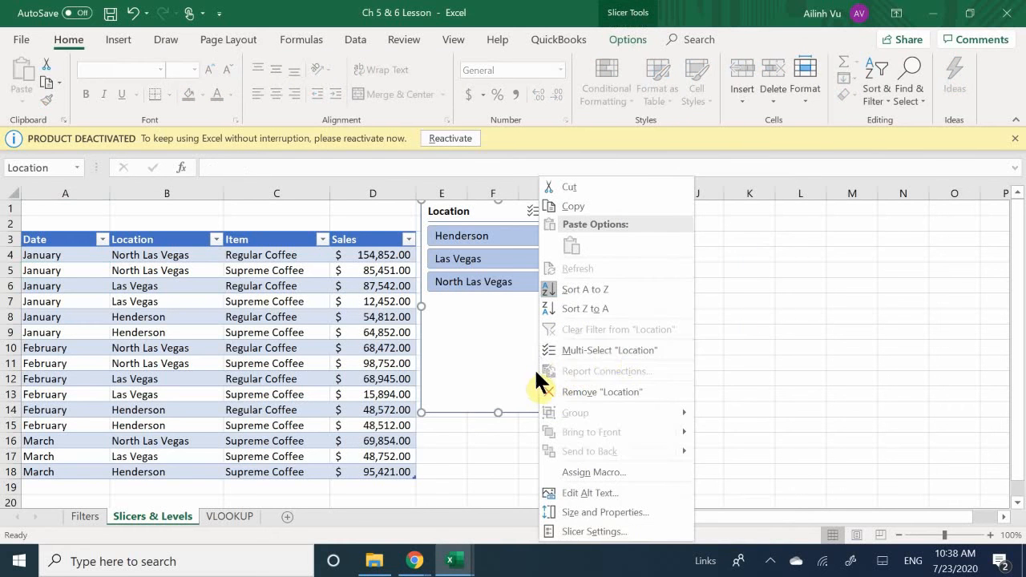
{"action": "left_click", "coordinate": [577, 392]}
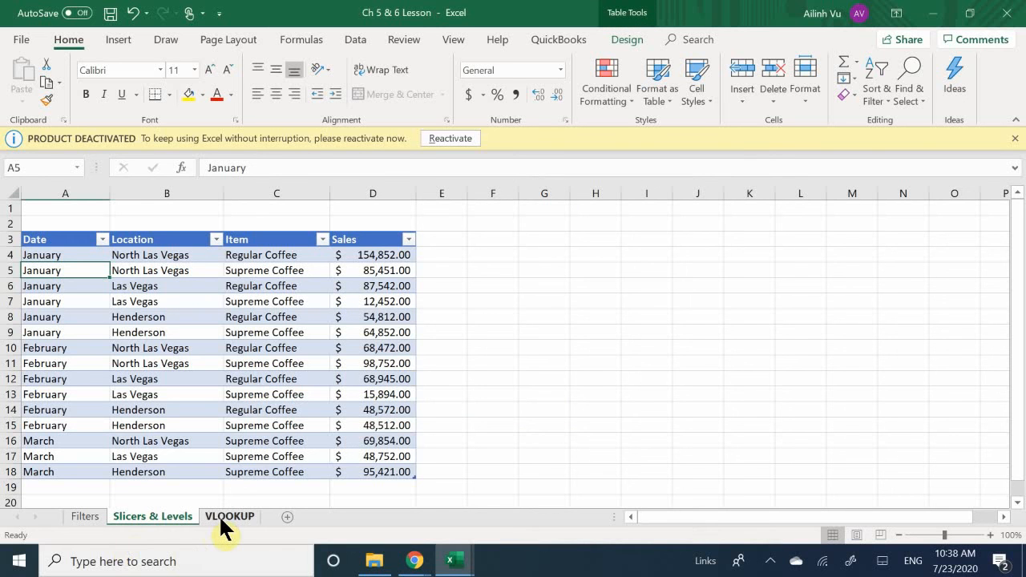
{"action": "left_click", "coordinate": [85, 518]}
{"action": "left_click", "coordinate": [151, 525]}
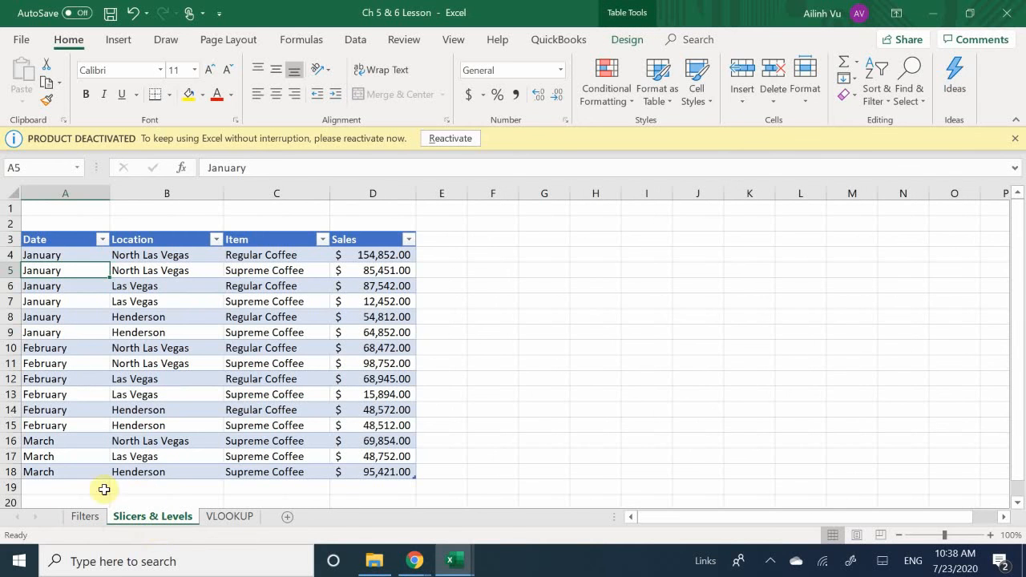
{"action": "left_click", "coordinate": [89, 513]}
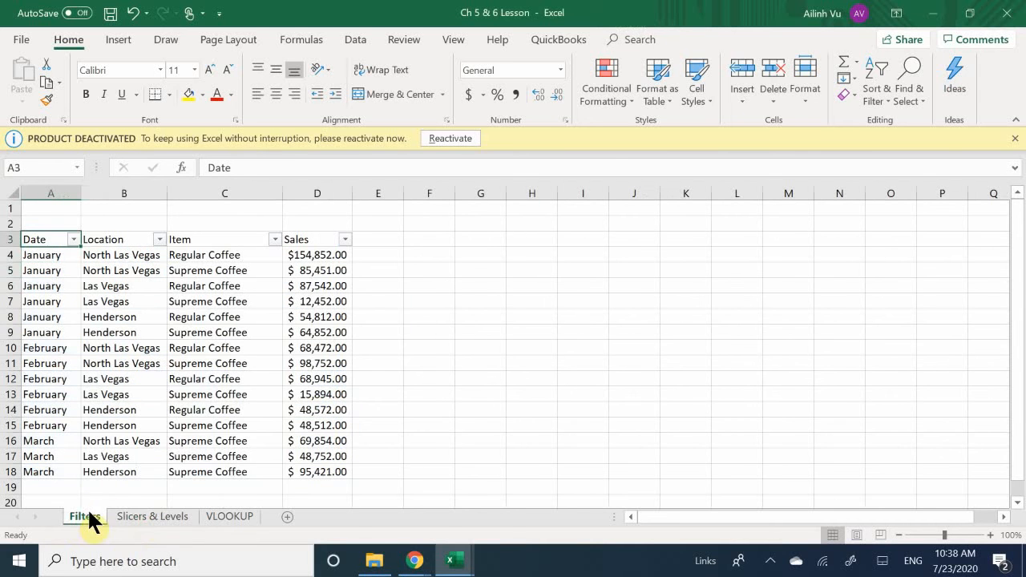
{"action": "left_click", "coordinate": [142, 510]}
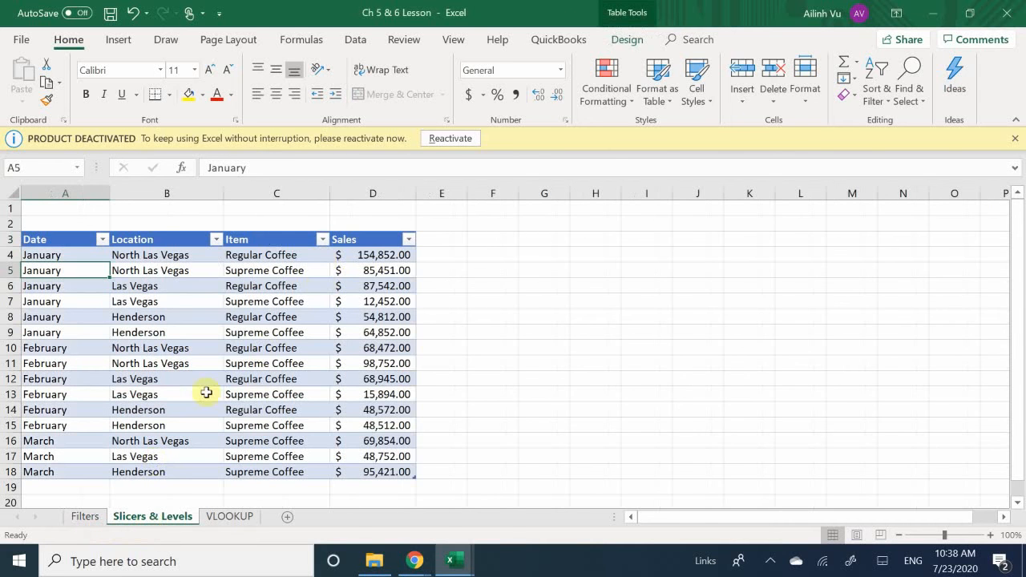
Step: Apply a custom sort to the coffee sales table by Location, on cell values, in A to Z order
{"action": "left_click", "coordinate": [282, 319]}
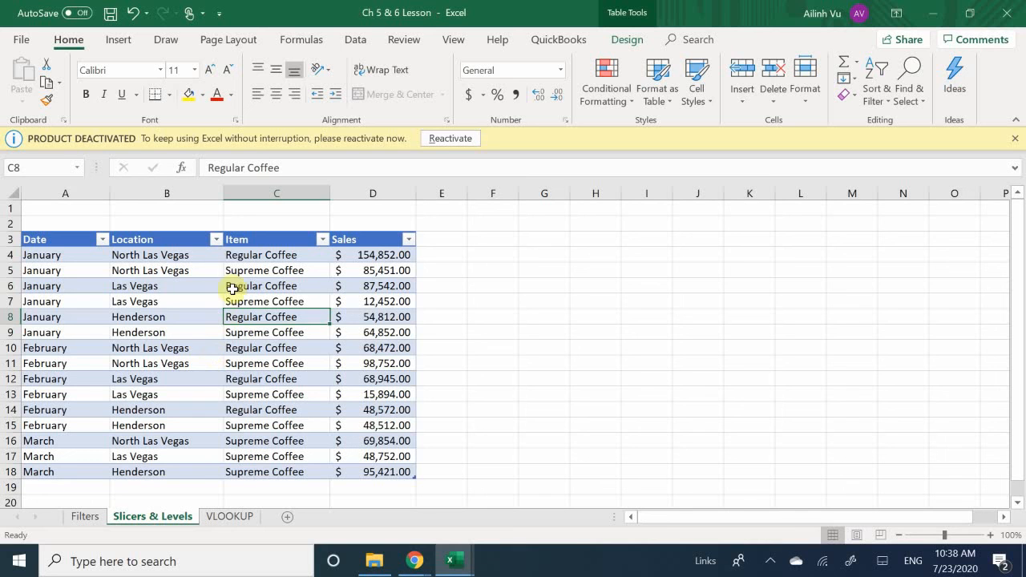
{"action": "left_click", "coordinate": [184, 301]}
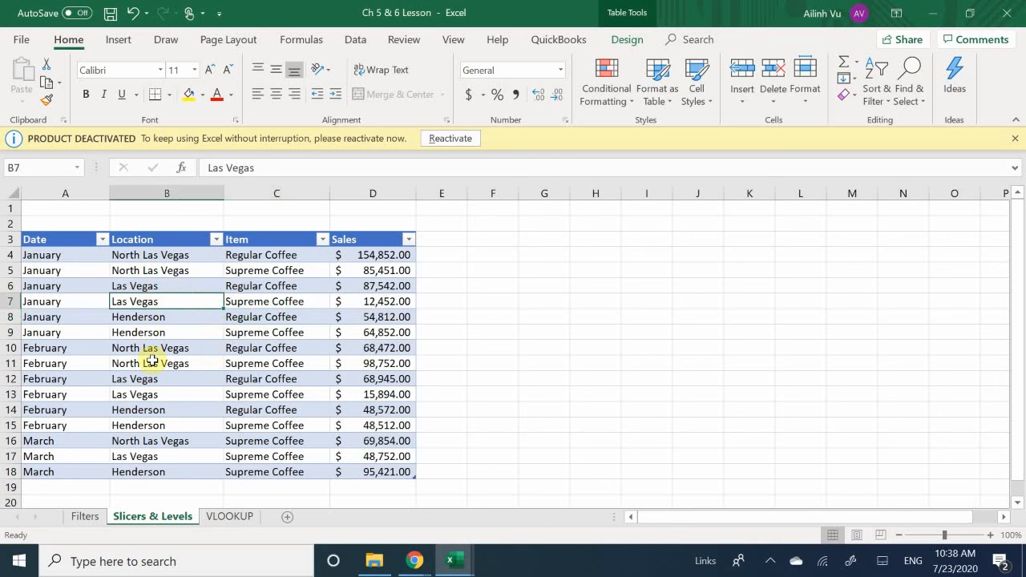
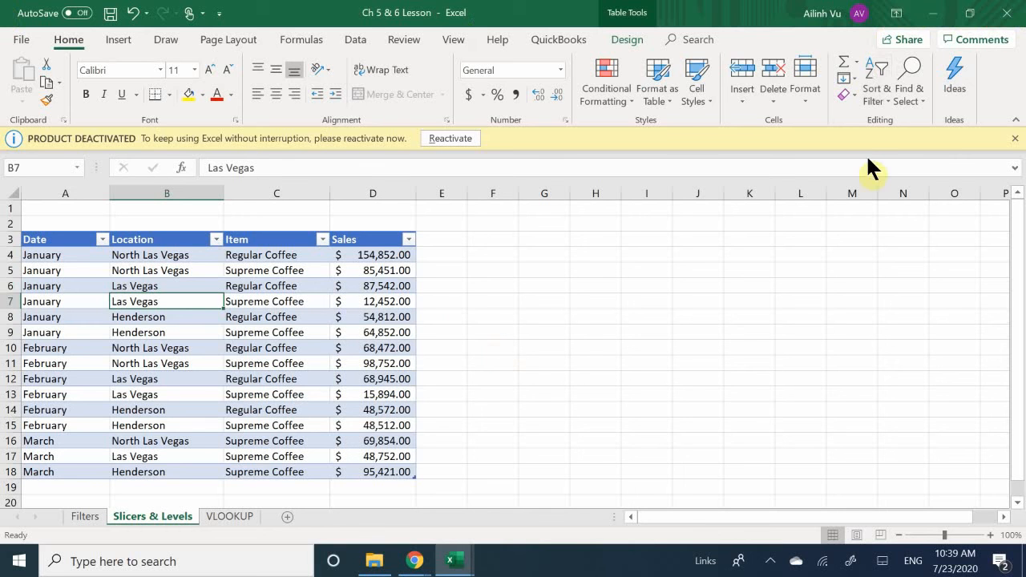
{"action": "left_click", "coordinate": [874, 103]}
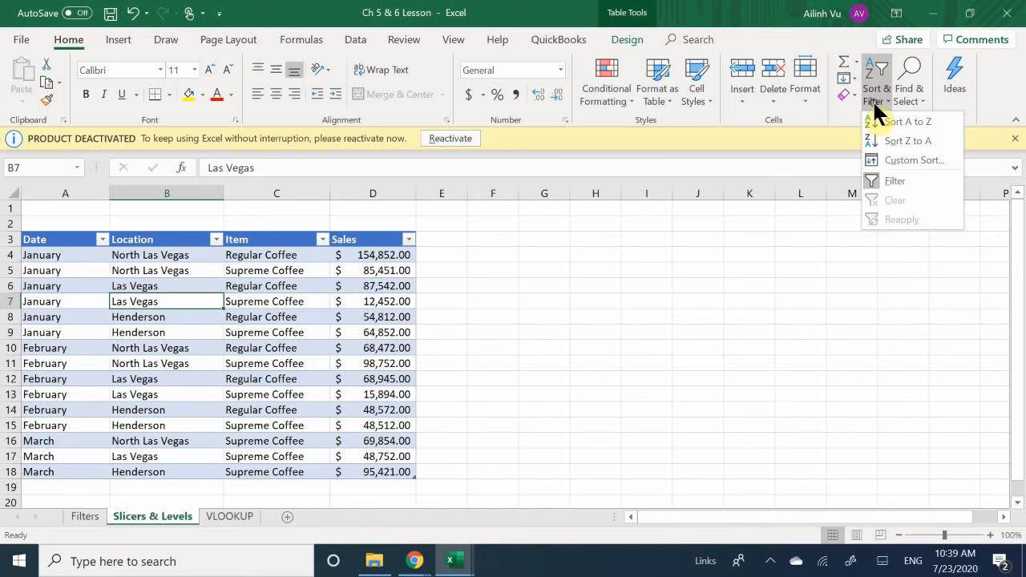
{"action": "left_click", "coordinate": [923, 163]}
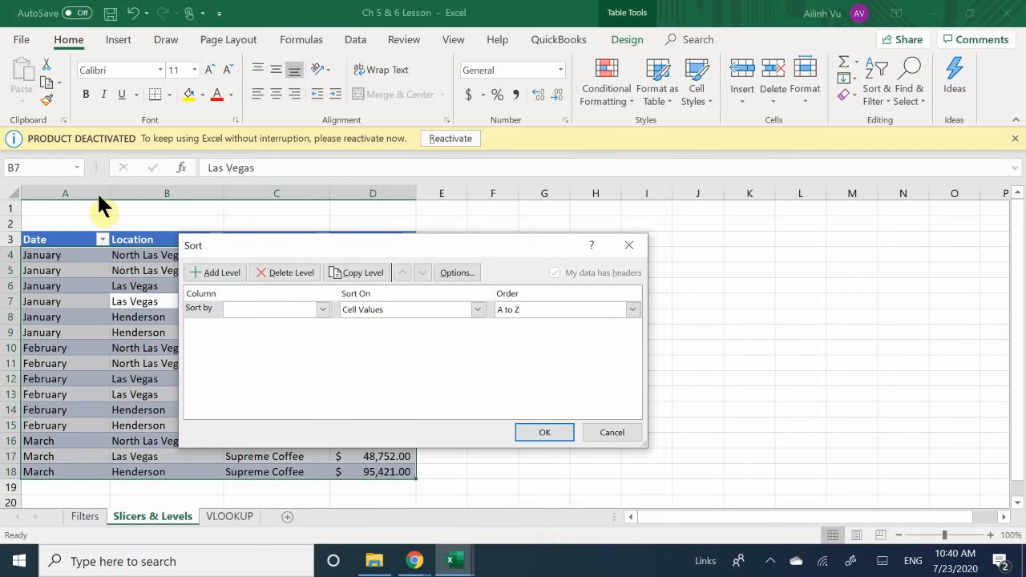
{"action": "left_click_drag", "start_coordinate": [278, 244], "coordinate": [528, 214]}
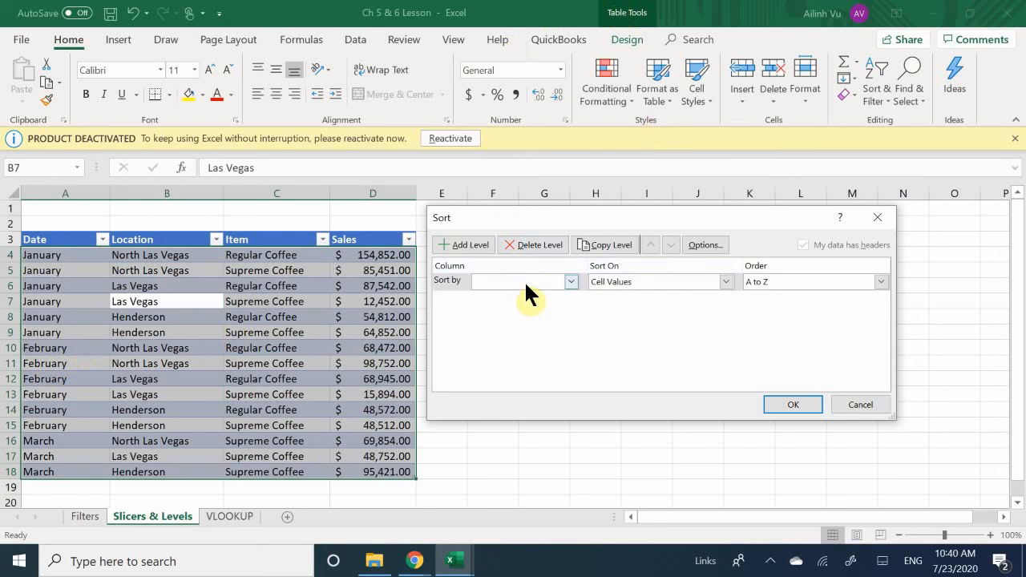
{"action": "left_click", "coordinate": [562, 281]}
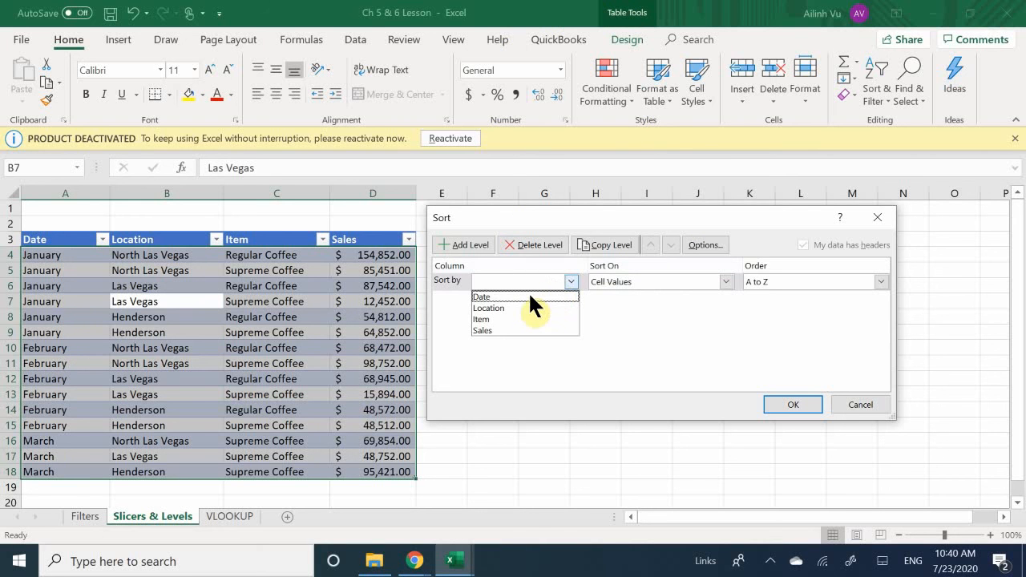
{"action": "left_click", "coordinate": [505, 297]}
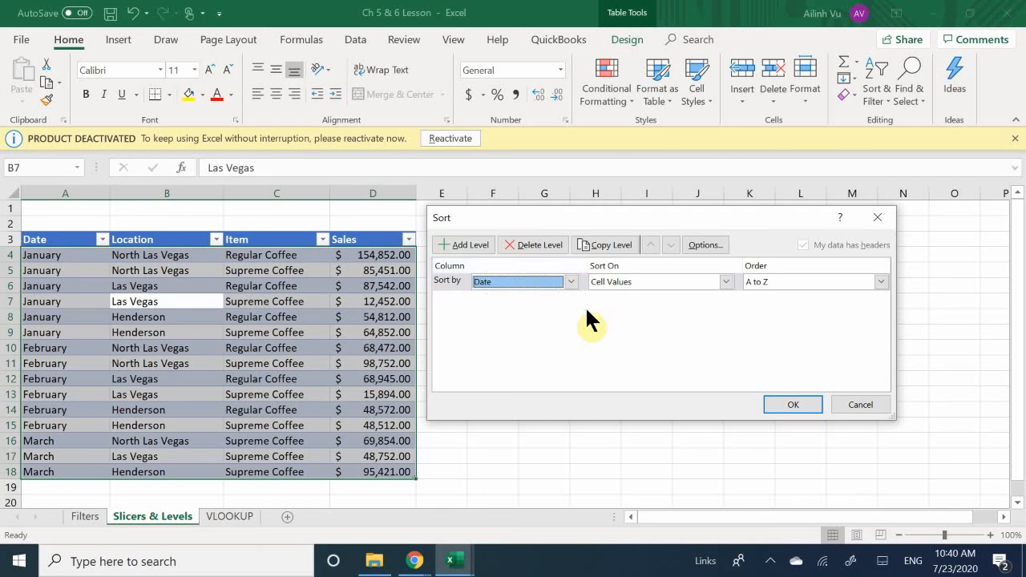
{"action": "left_click", "coordinate": [521, 282]}
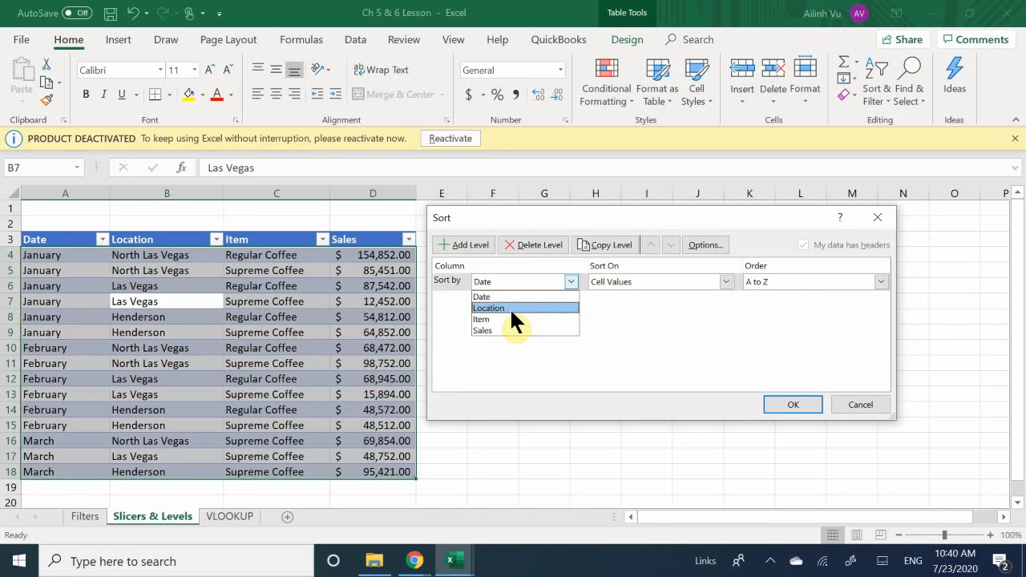
{"action": "left_click", "coordinate": [510, 308]}
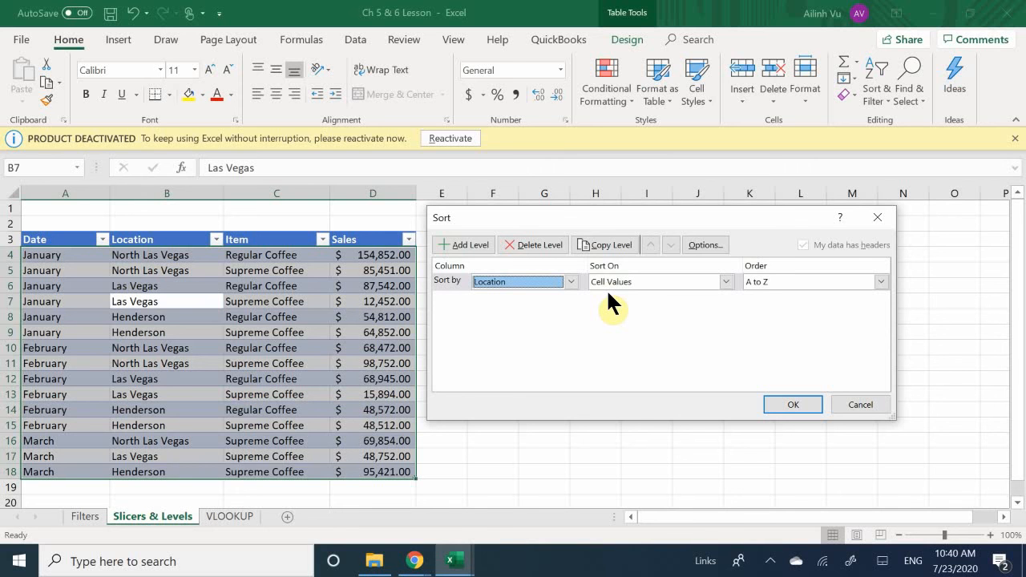
{"action": "left_click", "coordinate": [757, 282]}
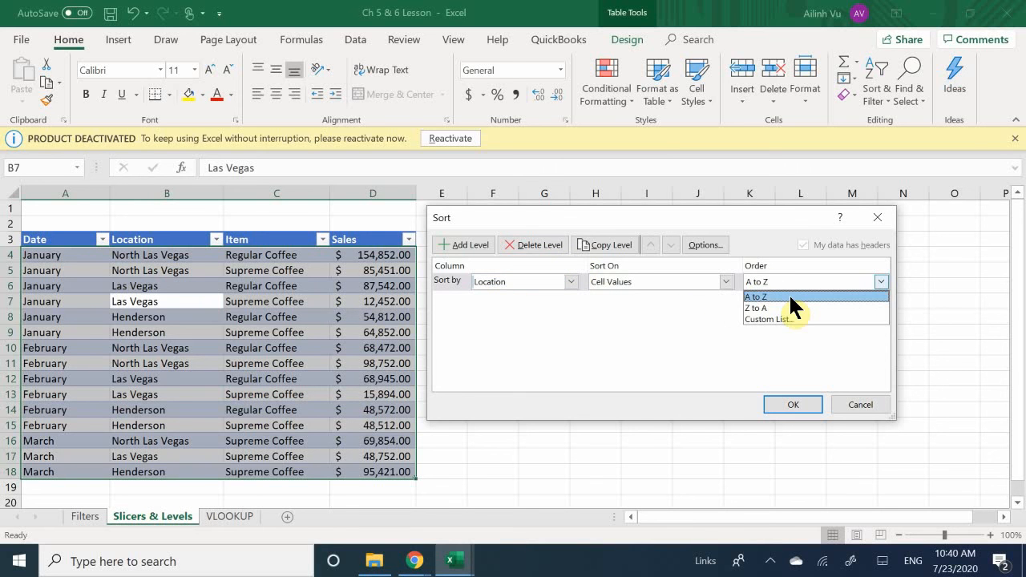
{"action": "left_click", "coordinate": [790, 296]}
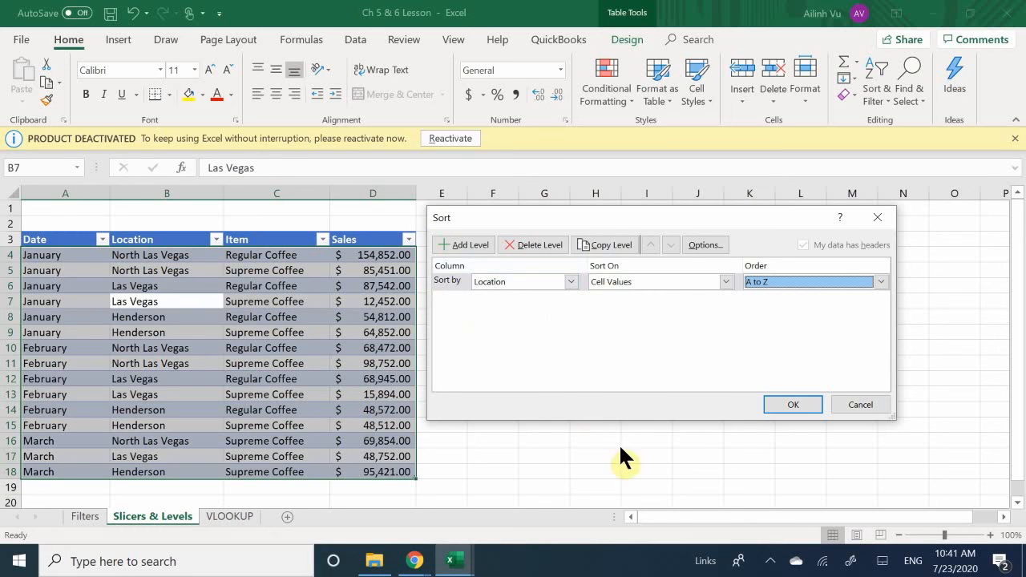
{"action": "left_click", "coordinate": [795, 406]}
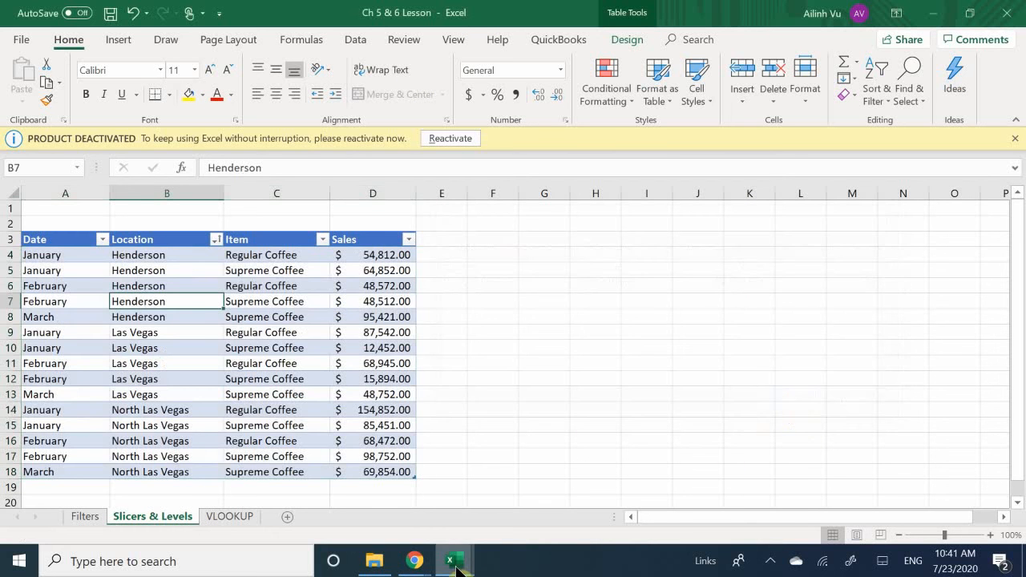
{"action": "left_click", "coordinate": [164, 264]}
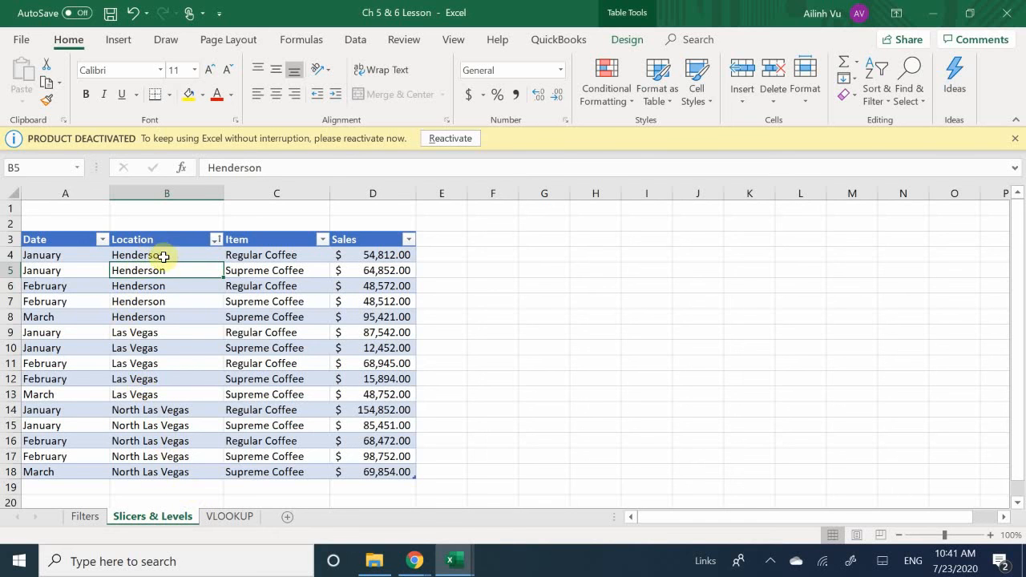
{"action": "right_click", "coordinate": [192, 267]}
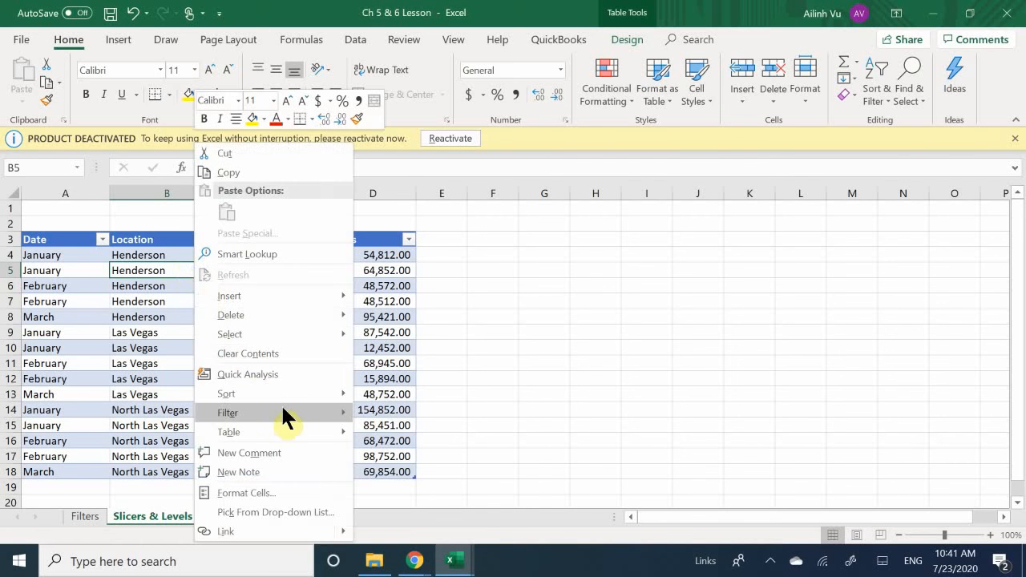
{"action": "mouse_move", "coordinate": [285, 421]}
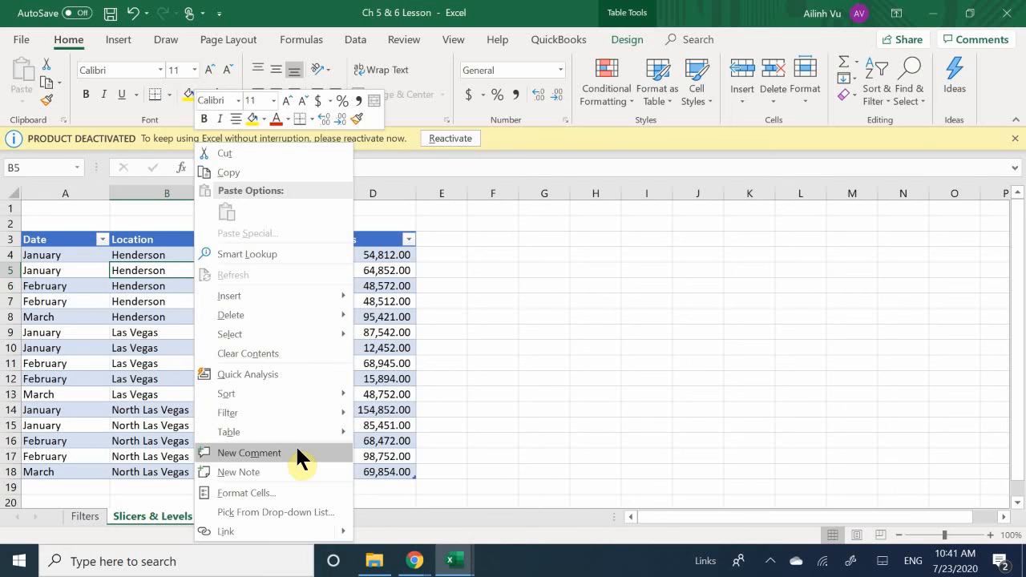
{"action": "key", "text": "Escape"}
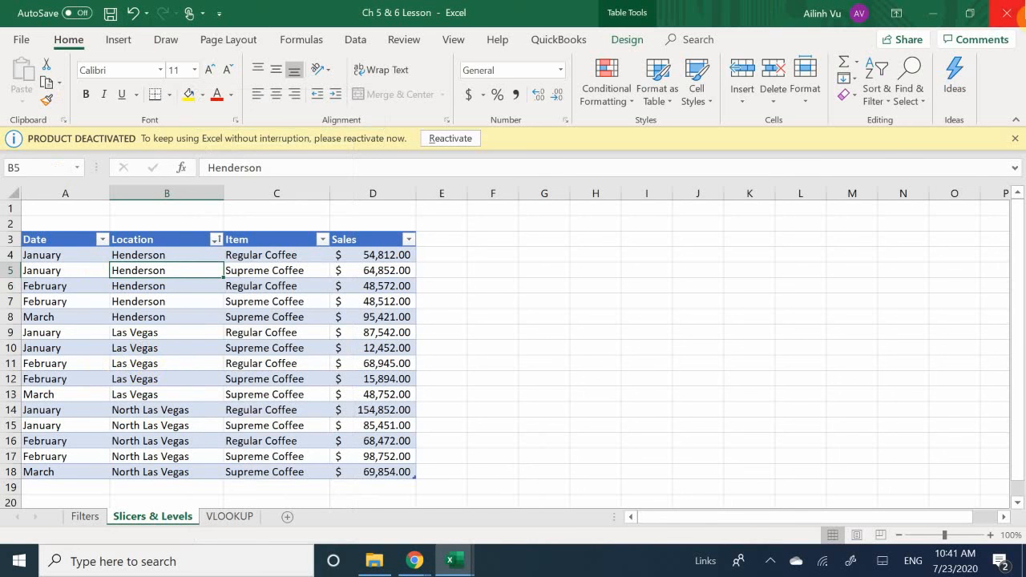
Step: Open the custom sort for the coffee sales table and add a second level by Item, on cell values, A to Z
{"action": "left_click", "coordinate": [875, 90]}
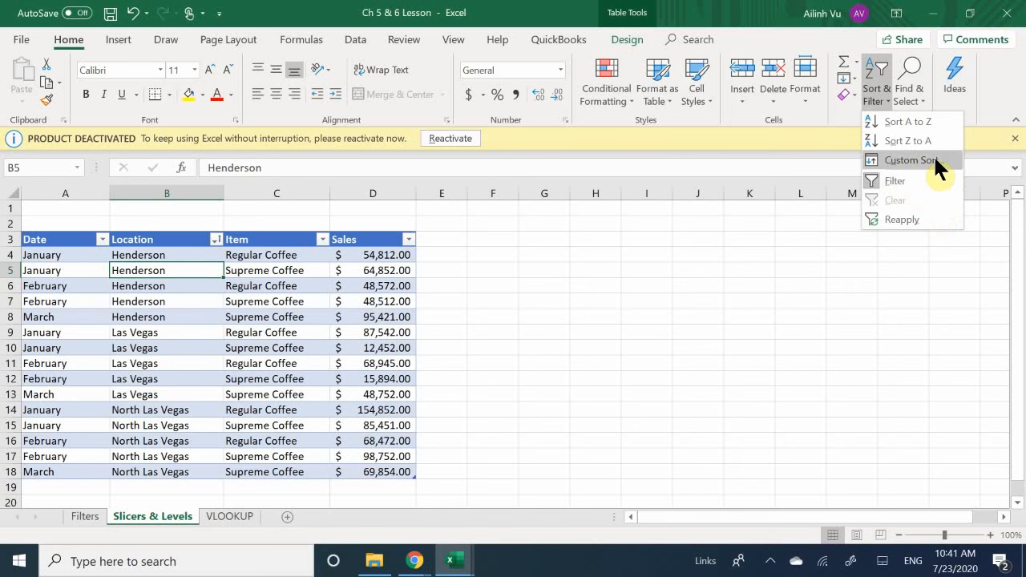
{"action": "left_click", "coordinate": [910, 158]}
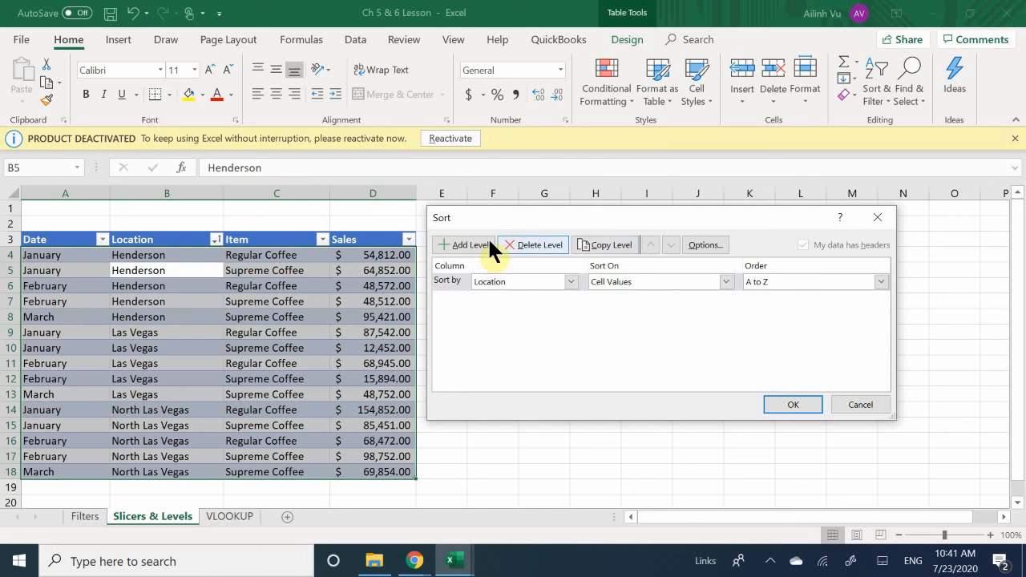
{"action": "left_click", "coordinate": [463, 244]}
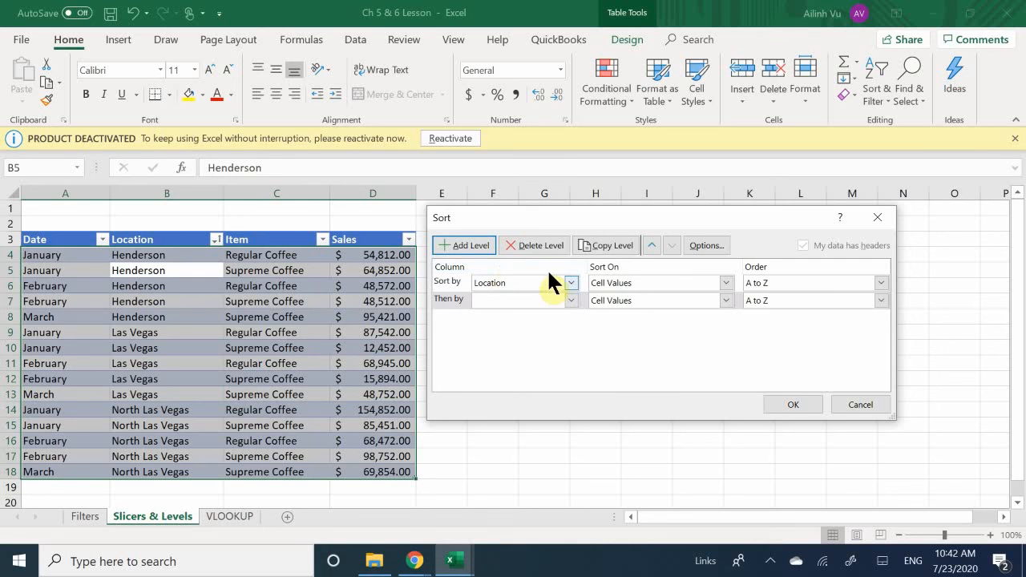
{"action": "left_click", "coordinate": [565, 298]}
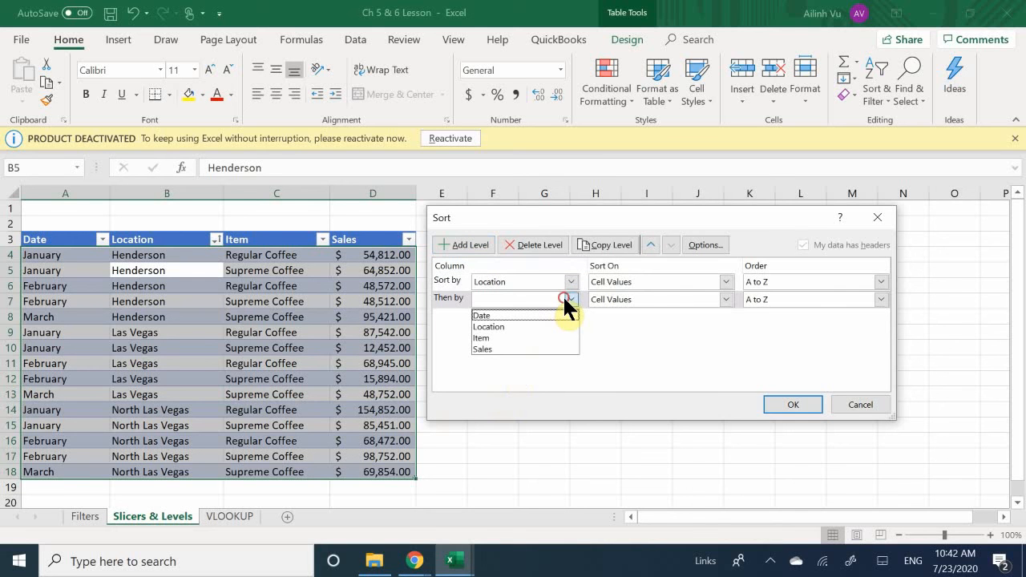
{"action": "left_click", "coordinate": [498, 337]}
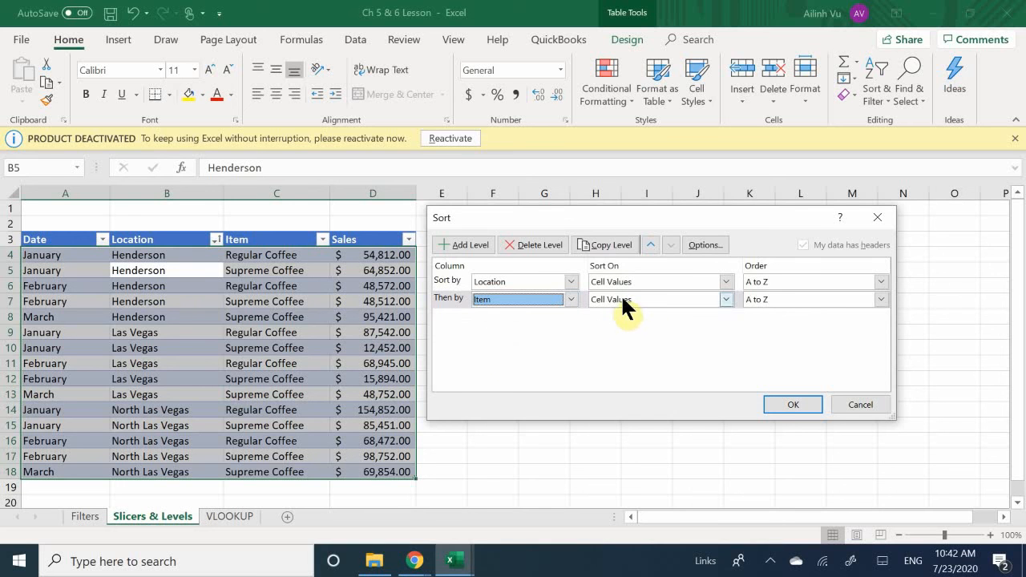
{"action": "left_click", "coordinate": [774, 299]}
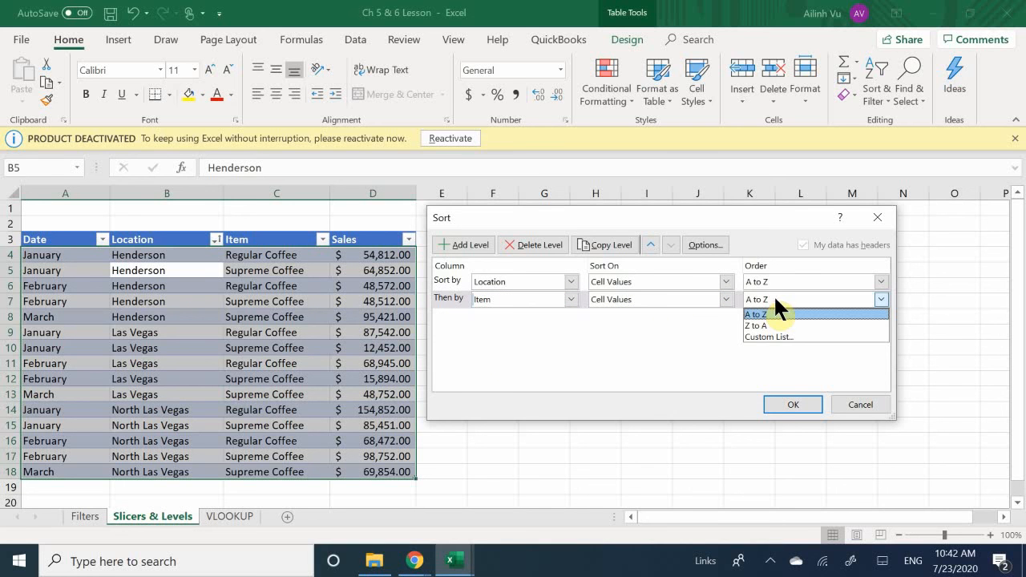
{"action": "left_click", "coordinate": [766, 313]}
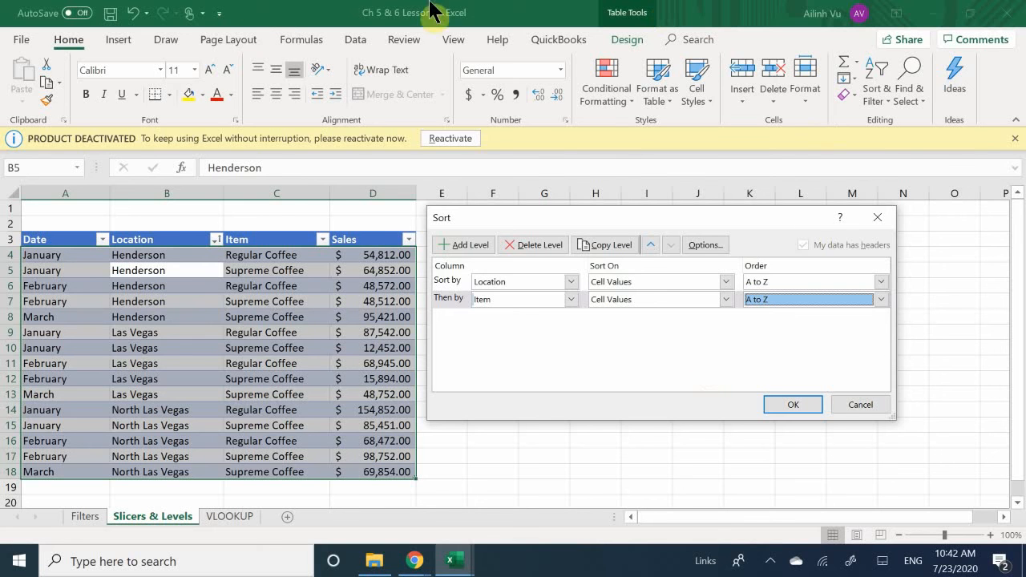
Step: Add a third sort level by Sales, on cell values, Largest to Smallest, and apply the multi-level sort
{"action": "left_click", "coordinate": [455, 245]}
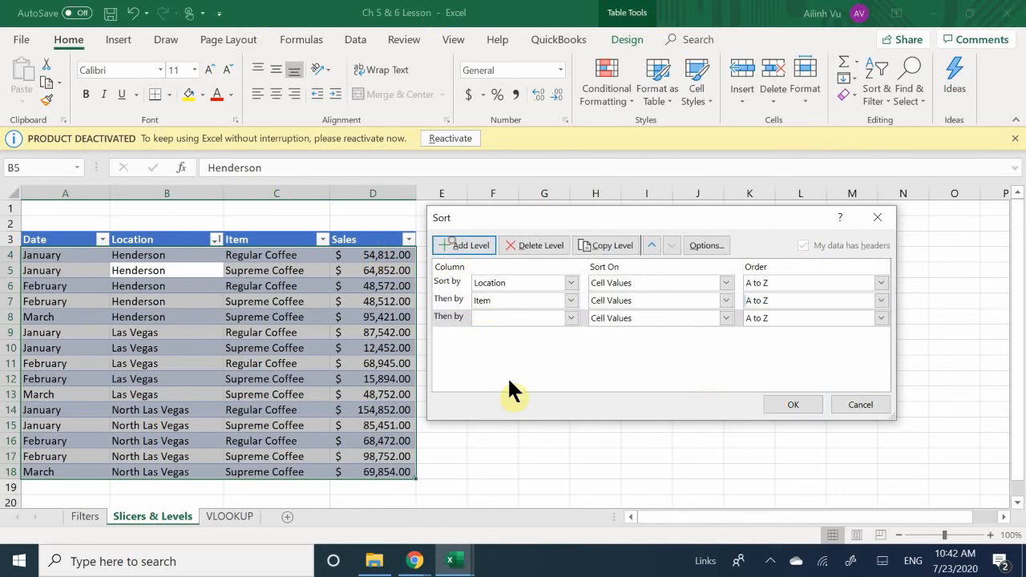
{"action": "left_click", "coordinate": [488, 318]}
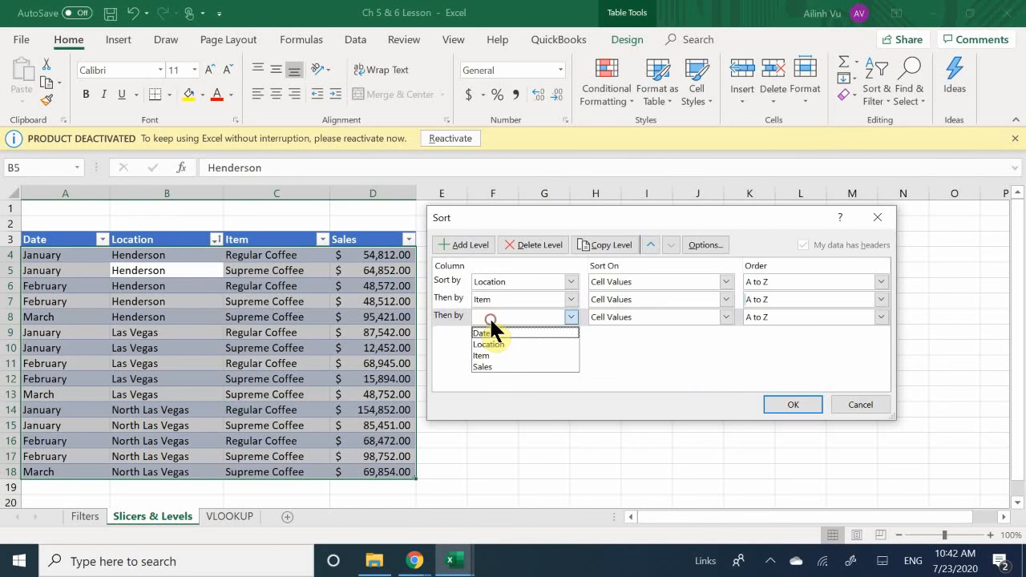
{"action": "left_click", "coordinate": [507, 364]}
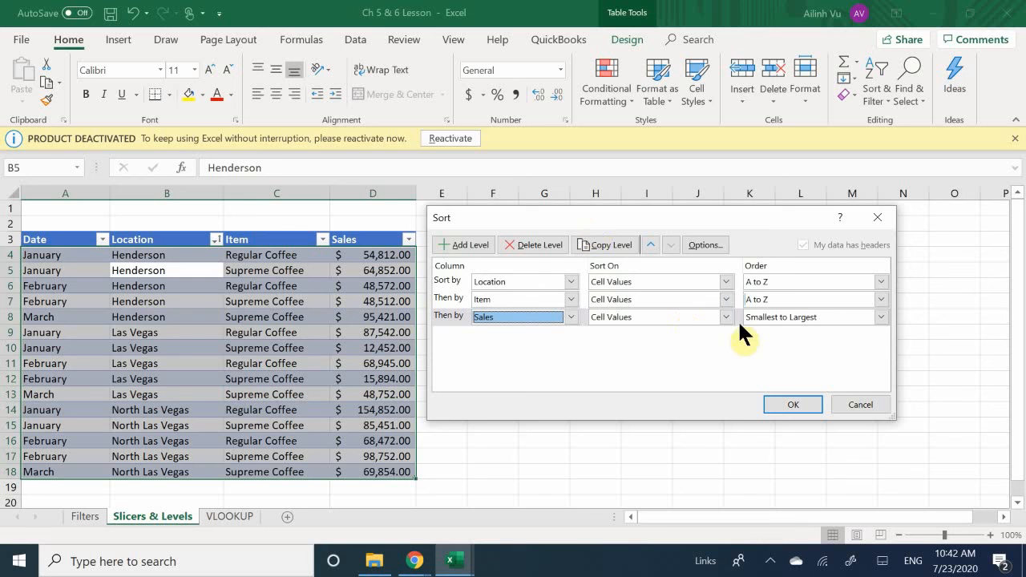
{"action": "left_click", "coordinate": [798, 316]}
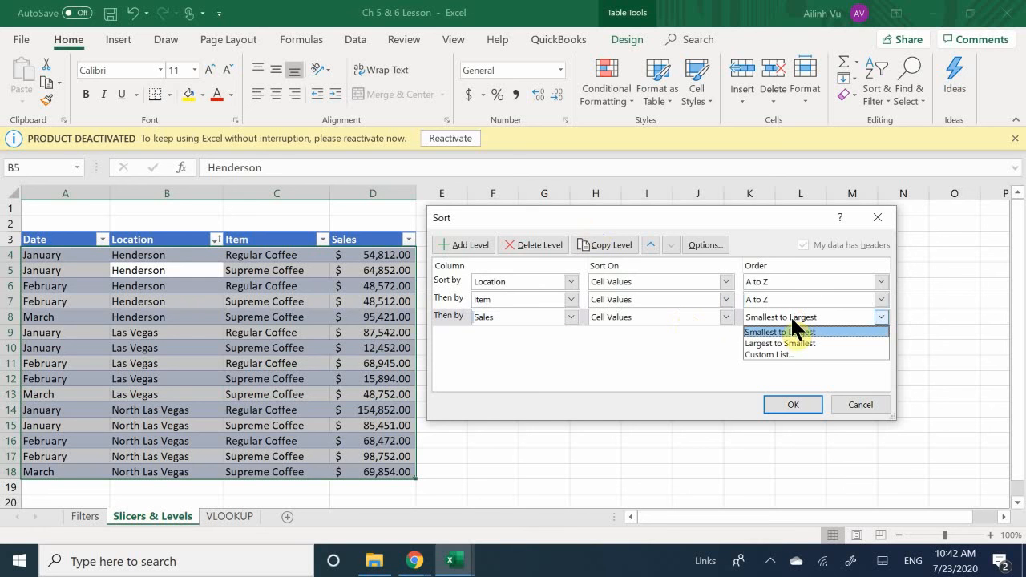
{"action": "left_click", "coordinate": [768, 343]}
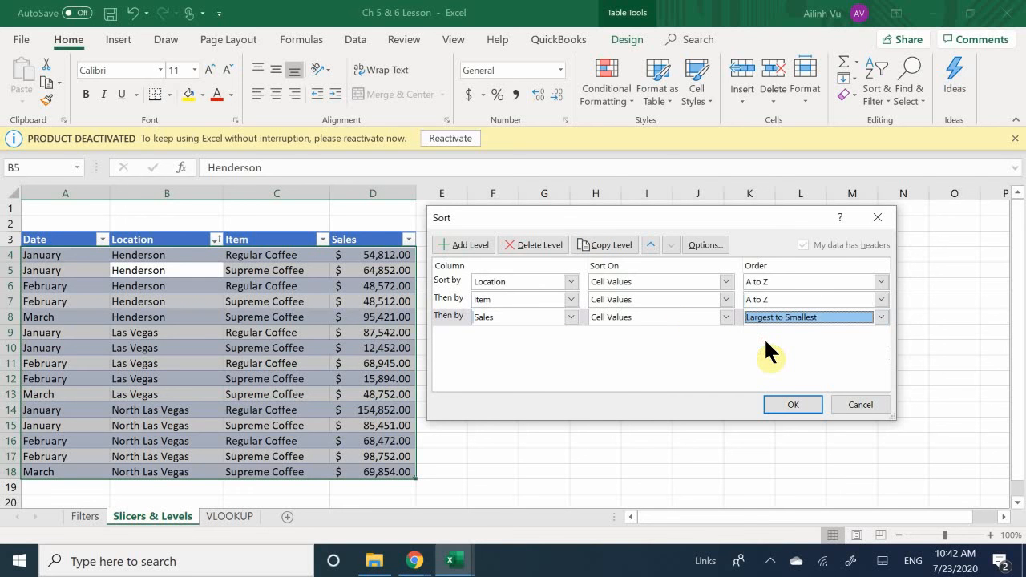
{"action": "left_click", "coordinate": [633, 317]}
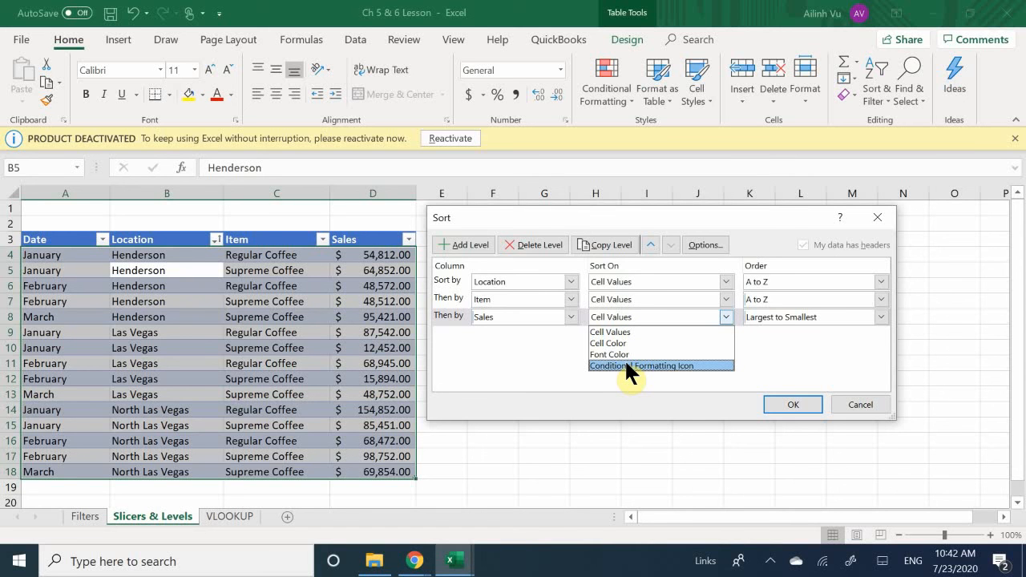
{"action": "left_click", "coordinate": [632, 332]}
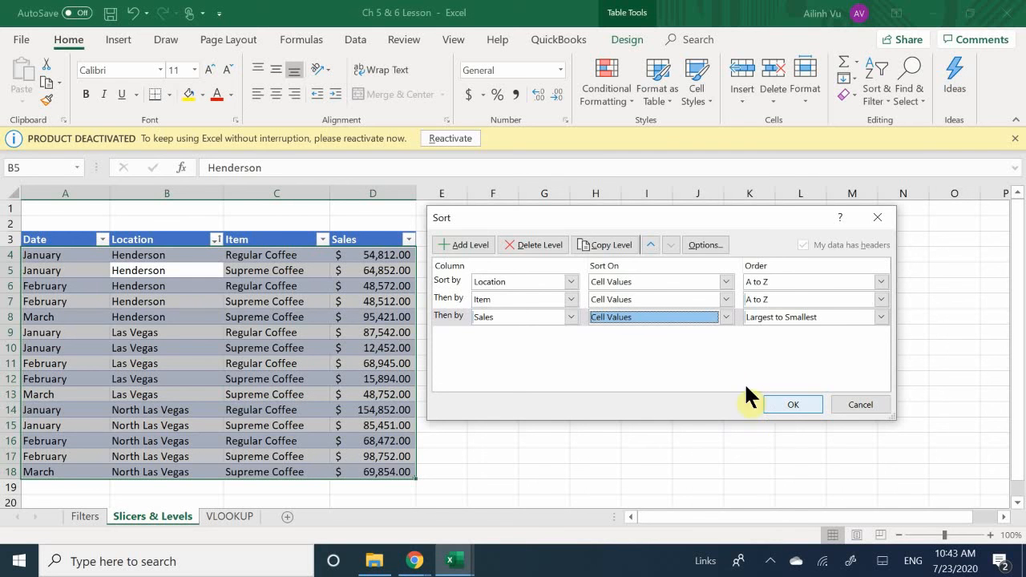
{"action": "left_click", "coordinate": [774, 405]}
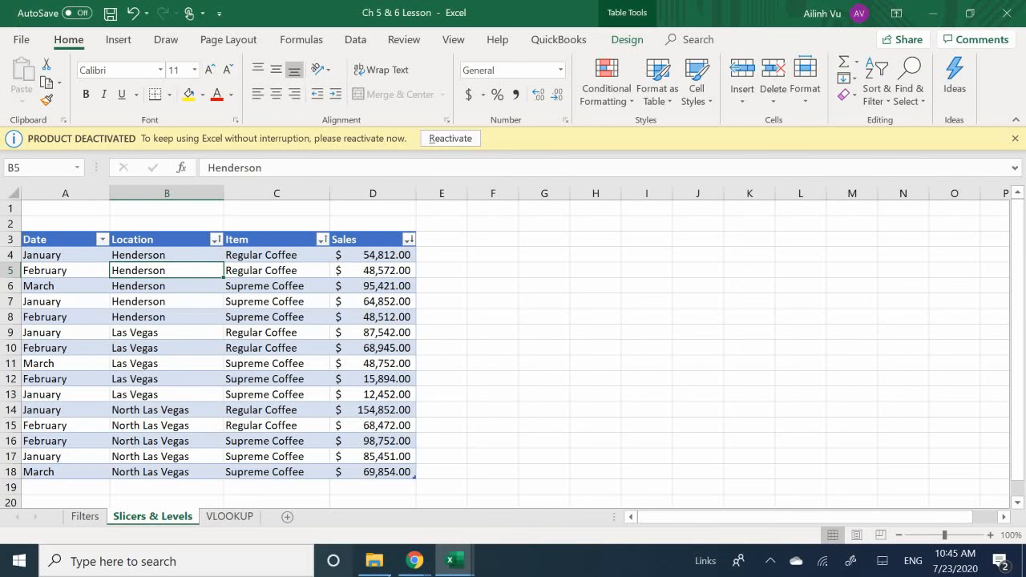
Step: On the VLOOKUP sheet, enter =VLOOKUP(A16,A4:D12,2,FALSE) in cell B16 to look up the product item by exact match
{"action": "left_click", "coordinate": [231, 517]}
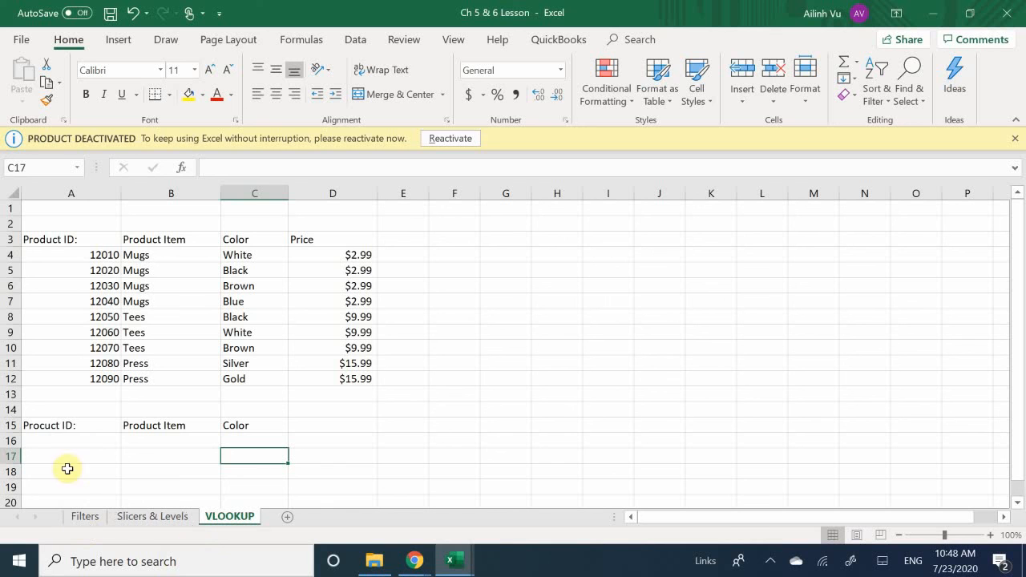
{"action": "left_click", "coordinate": [73, 440]}
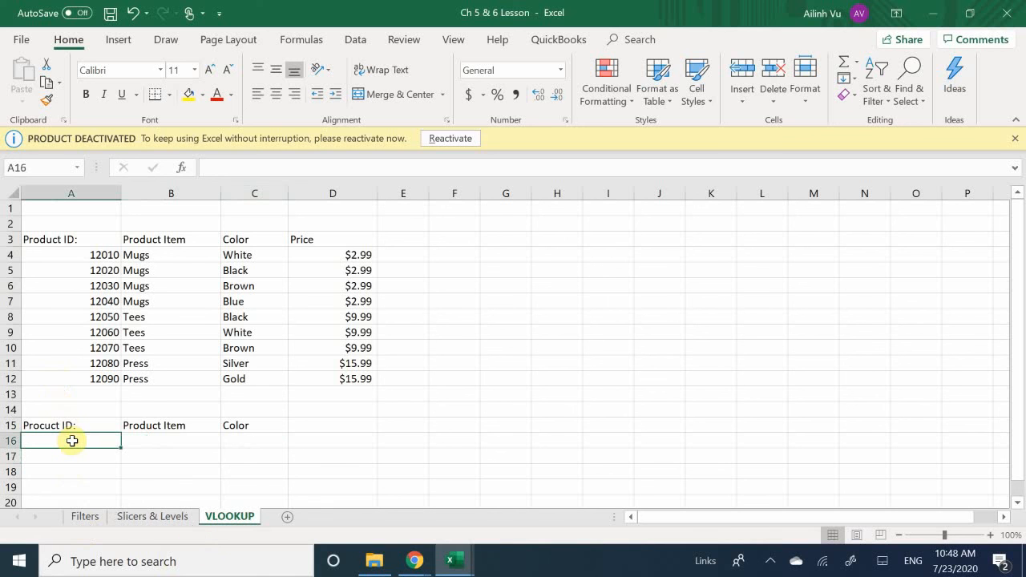
{"action": "left_click", "coordinate": [162, 441]}
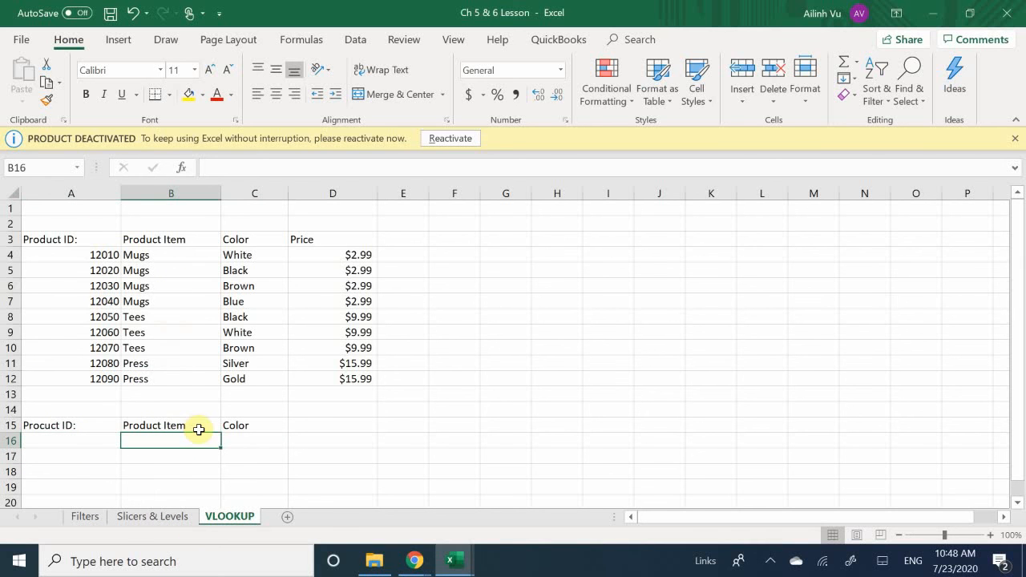
{"action": "type", "text": "=vlook"}
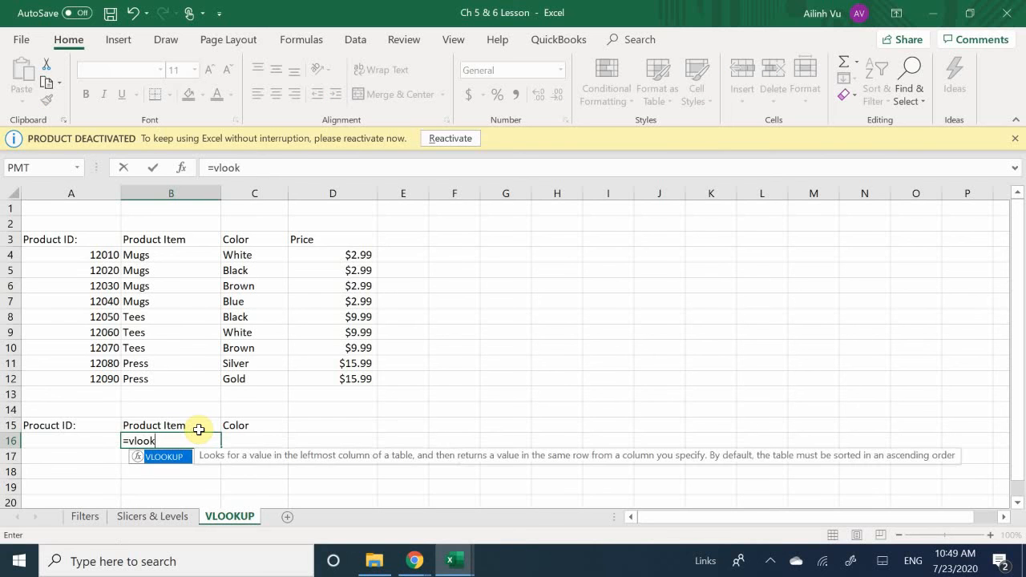
{"action": "key", "text": "Tab"}
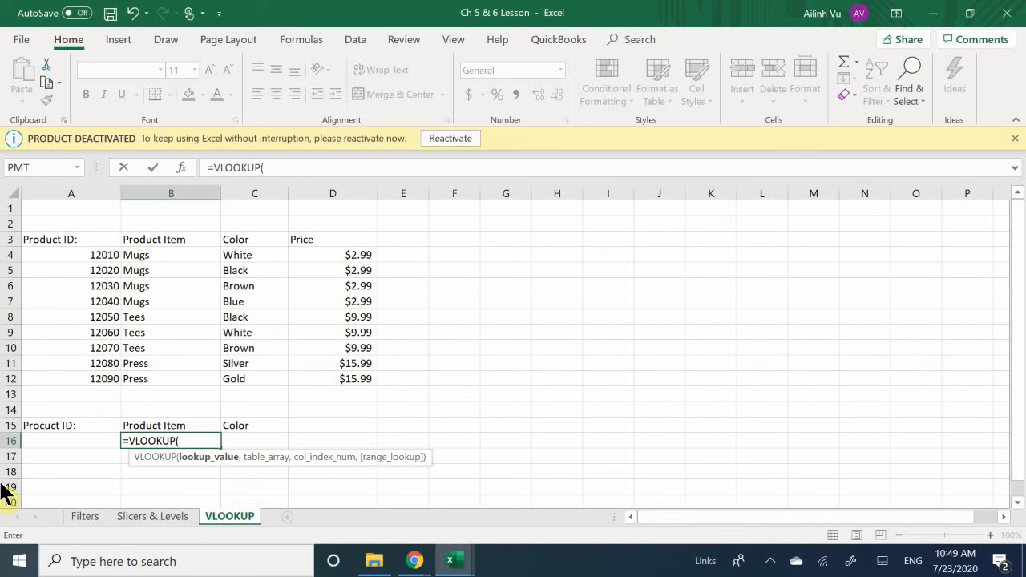
{"action": "left_click", "coordinate": [66, 442]}
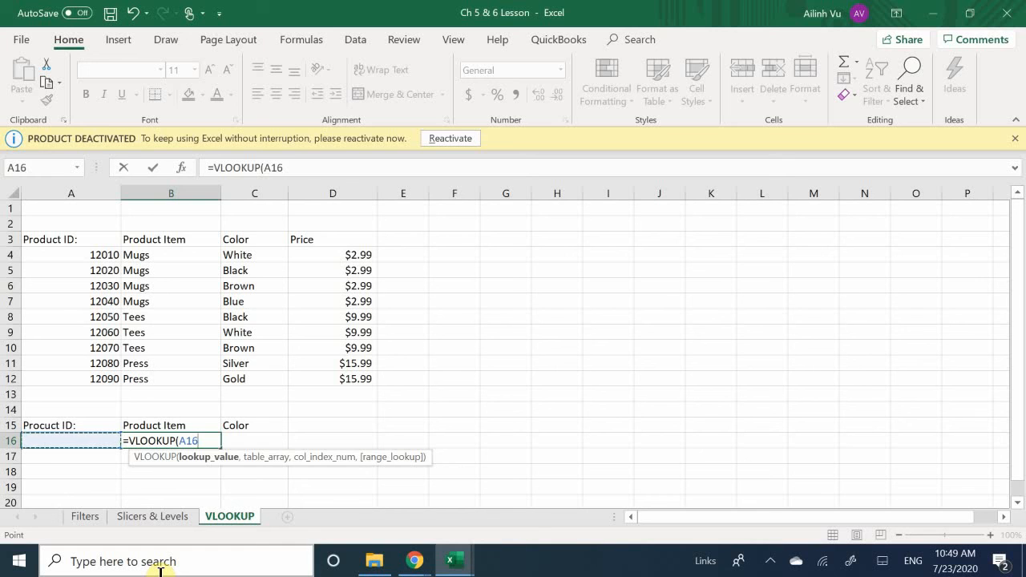
{"action": "type", "text": ","}
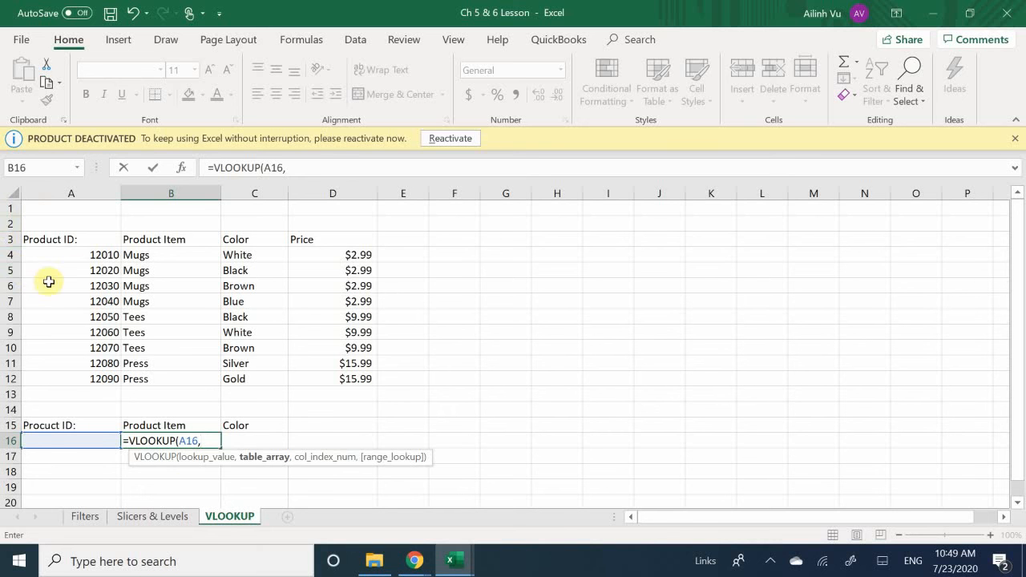
{"action": "left_click_drag", "start_coordinate": [77, 258], "coordinate": [332, 376]}
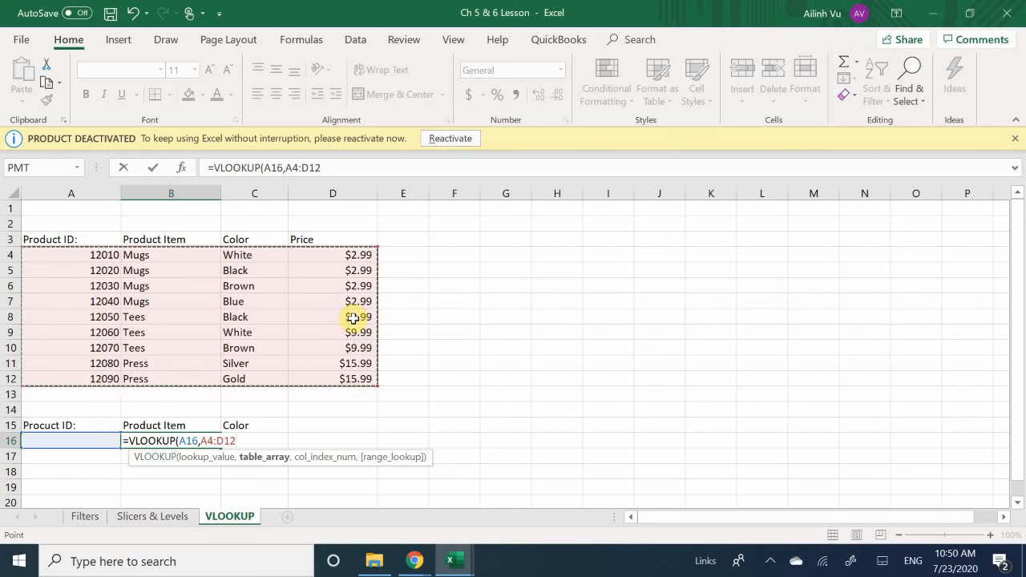
{"action": "type", "text": ","}
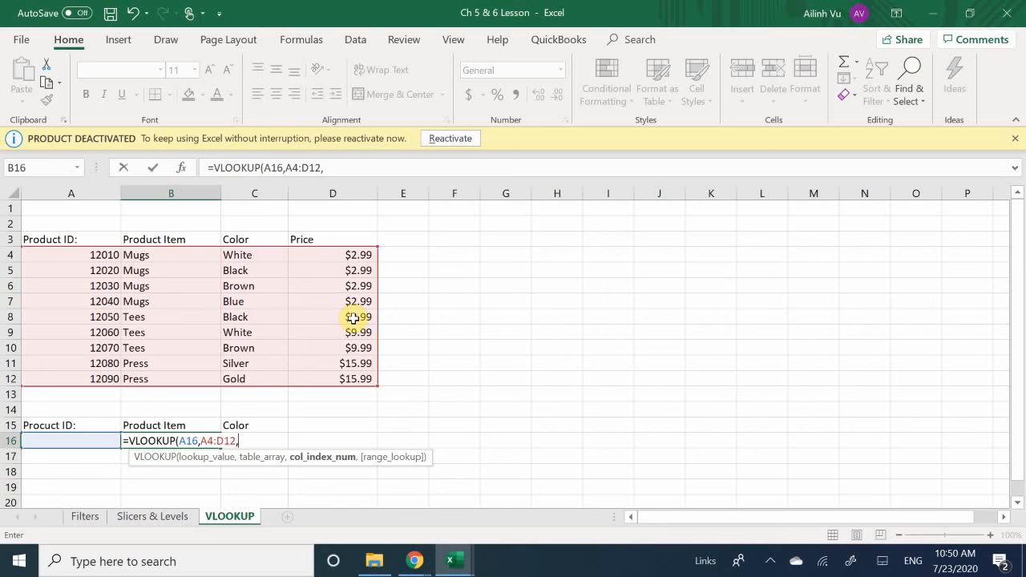
{"action": "type", "text": "2,"}
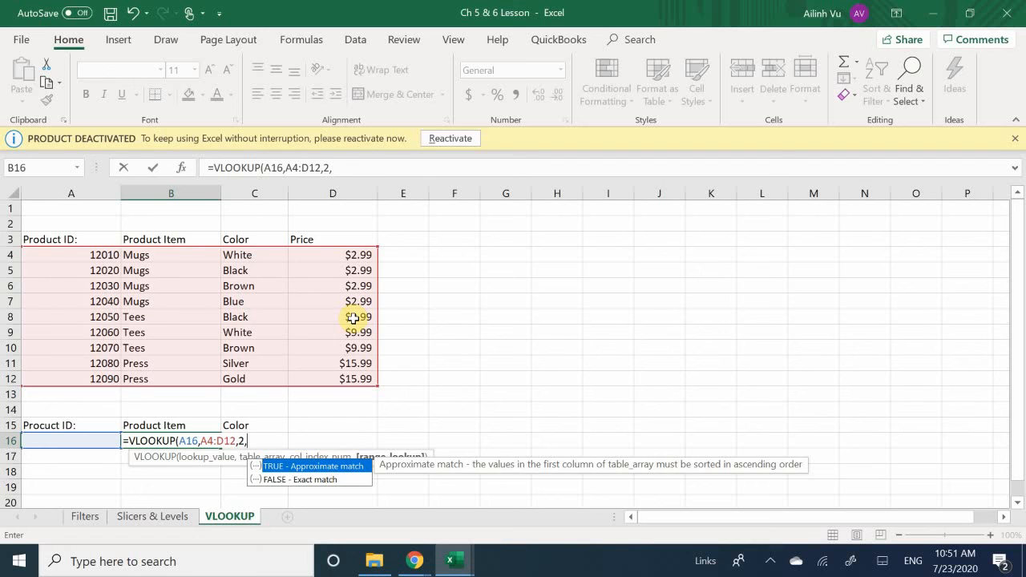
{"action": "type", "text": "FA"}
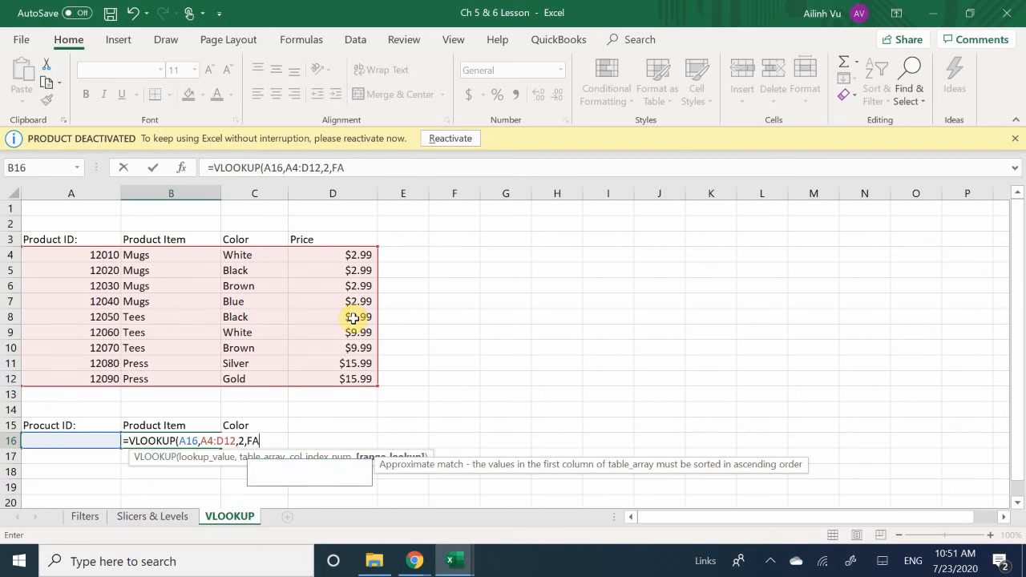
{"action": "type", "text": "LSE)"}
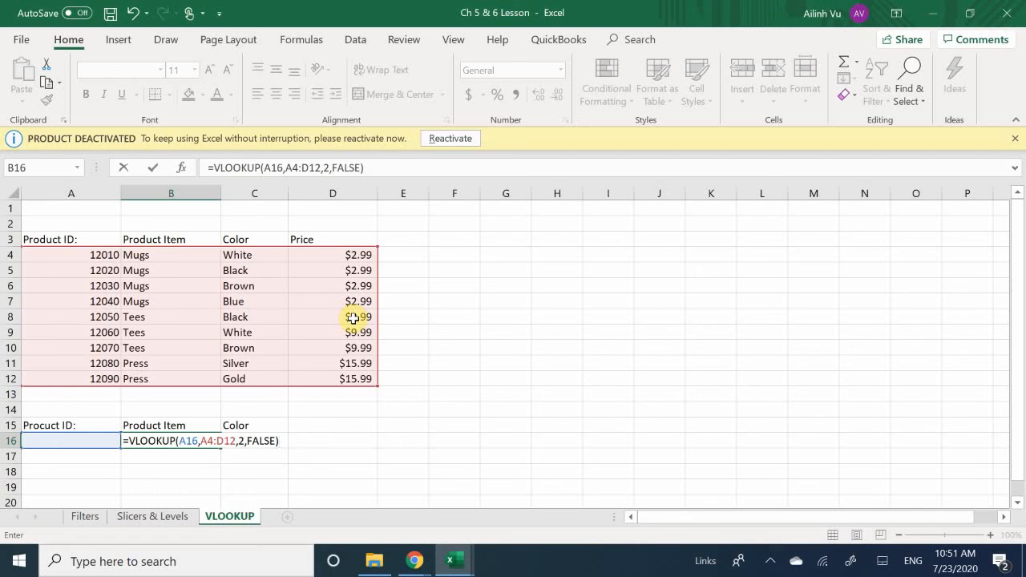
{"action": "key", "text": "Return"}
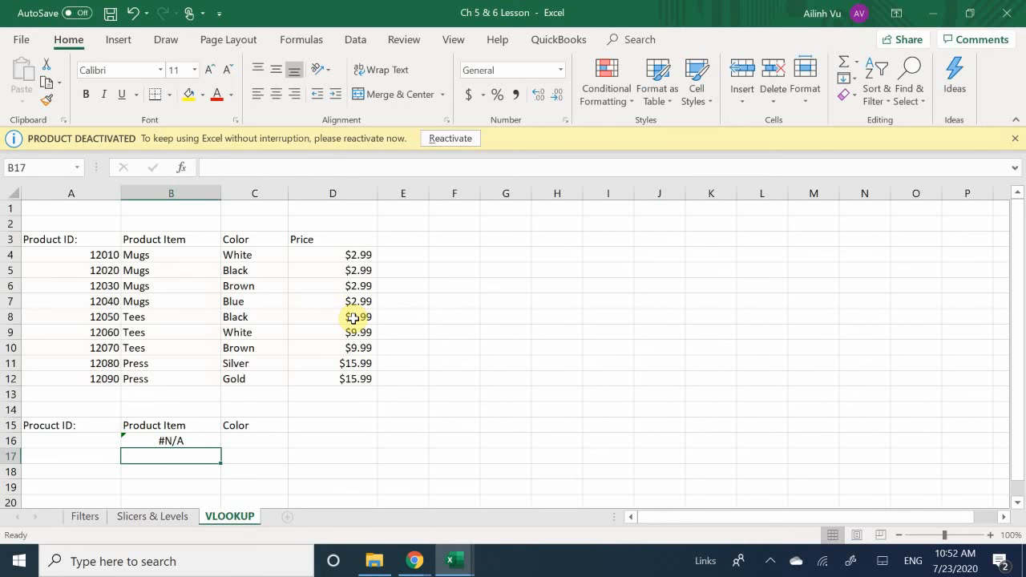
Step: Enter product ID 12050 in cell A16 as the lookup value
{"action": "key", "text": "Left"}
{"action": "key", "text": "Up"}
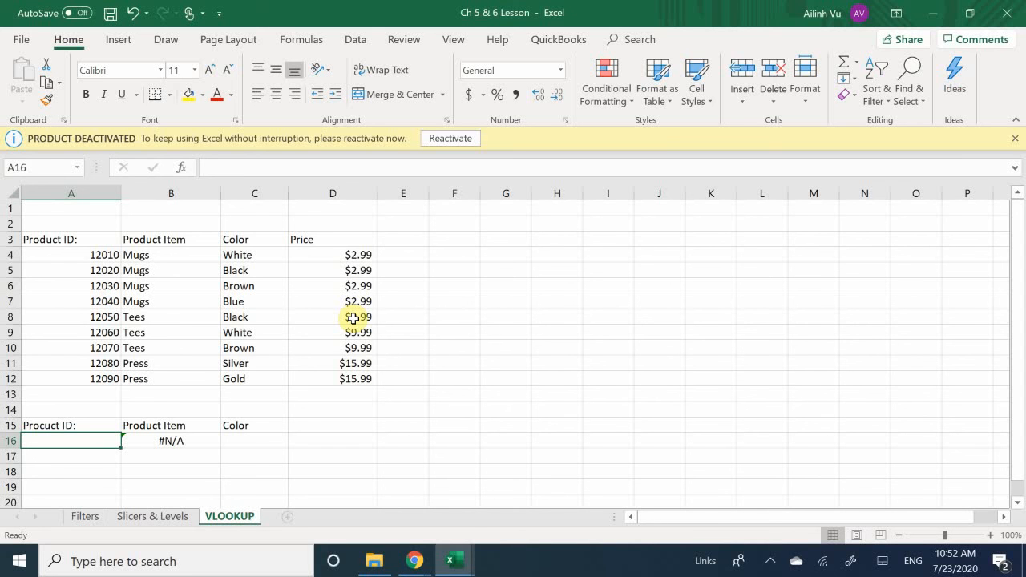
{"action": "type", "text": "170"}
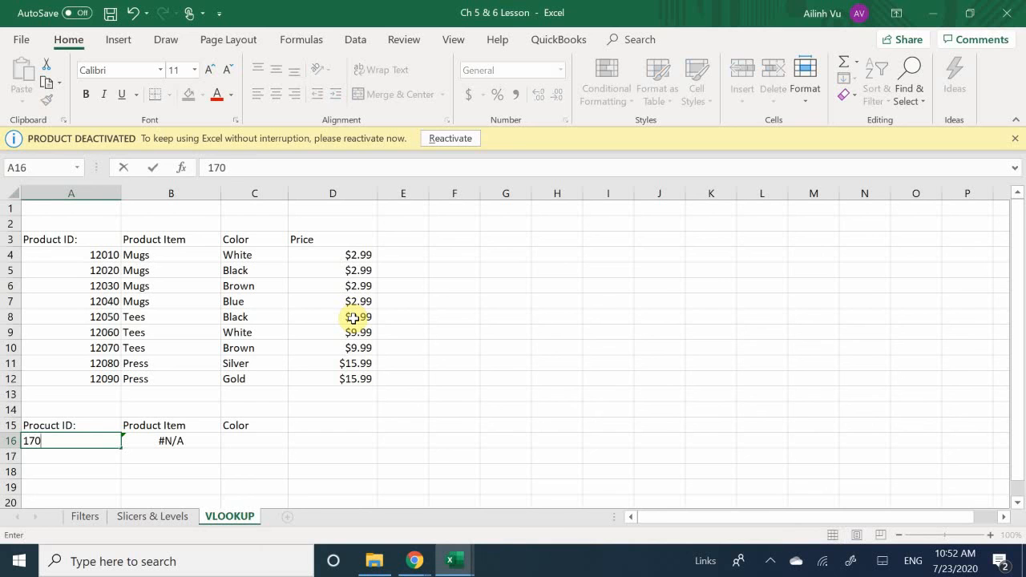
{"action": "key", "text": "BackSpace"}
{"action": "key", "text": "BackSpace"}
{"action": "key", "text": "BackSpace"}
{"action": "type", "text": "120"}
{"action": "type", "text": "3"}
{"action": "key", "text": "BackSpace"}
{"action": "type", "text": "50"}
{"action": "key", "text": "Return"}
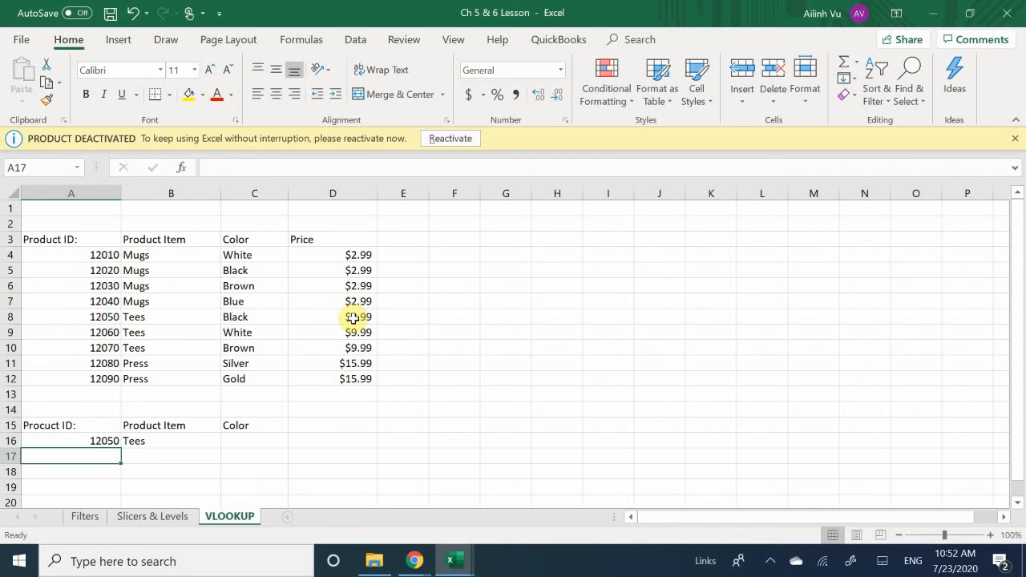
Step: Test the product item lookup by re-entering product ID 12050 in cell A16 and replacing it with 12010
{"action": "key", "text": "Up"}
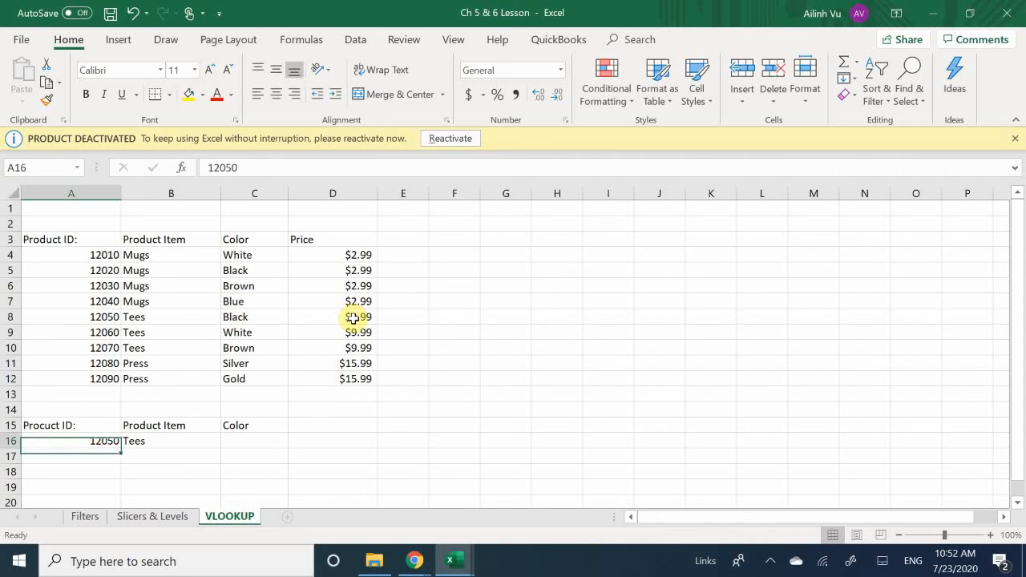
{"action": "type", "text": "12"}
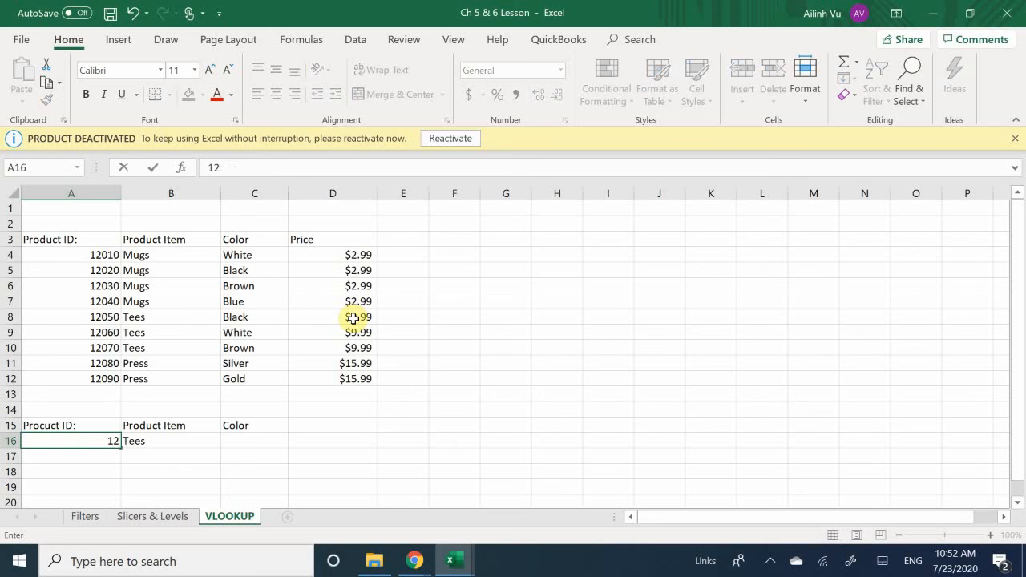
{"action": "type", "text": "050"}
{"action": "key", "text": "Return"}
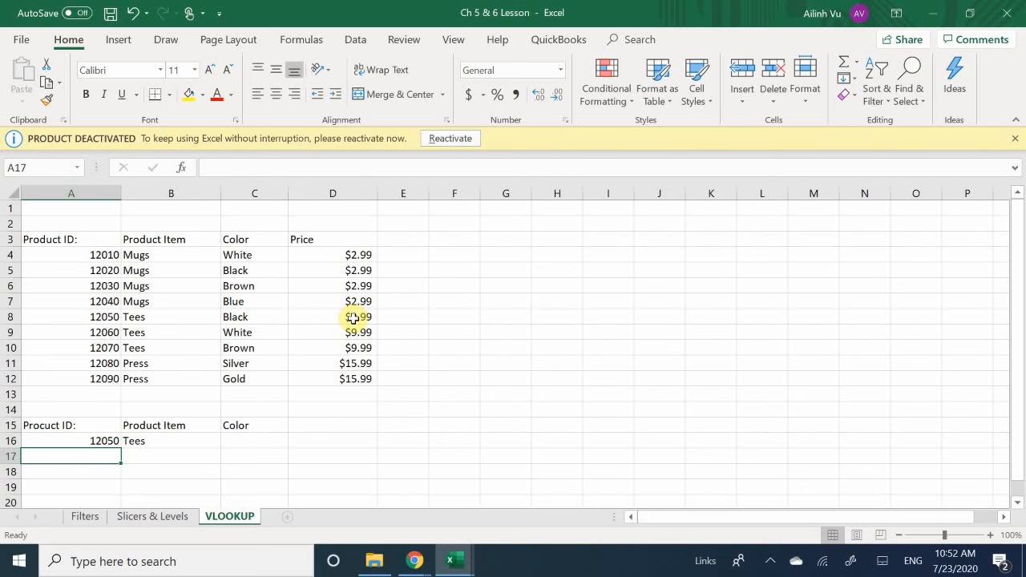
{"action": "key", "text": "Up"}
{"action": "type", "text": "12"}
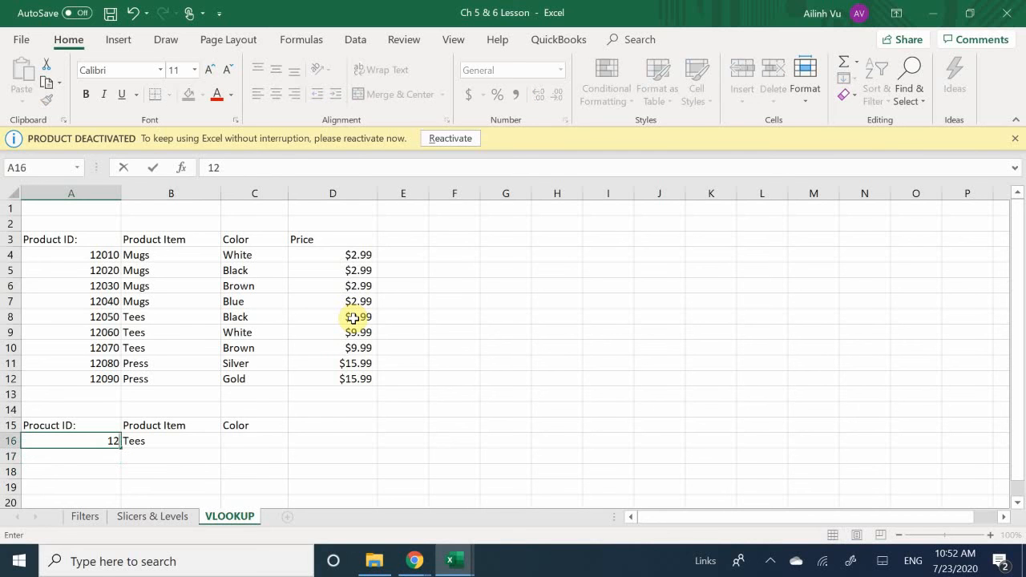
{"action": "type", "text": "010"}
{"action": "key", "text": "Return"}
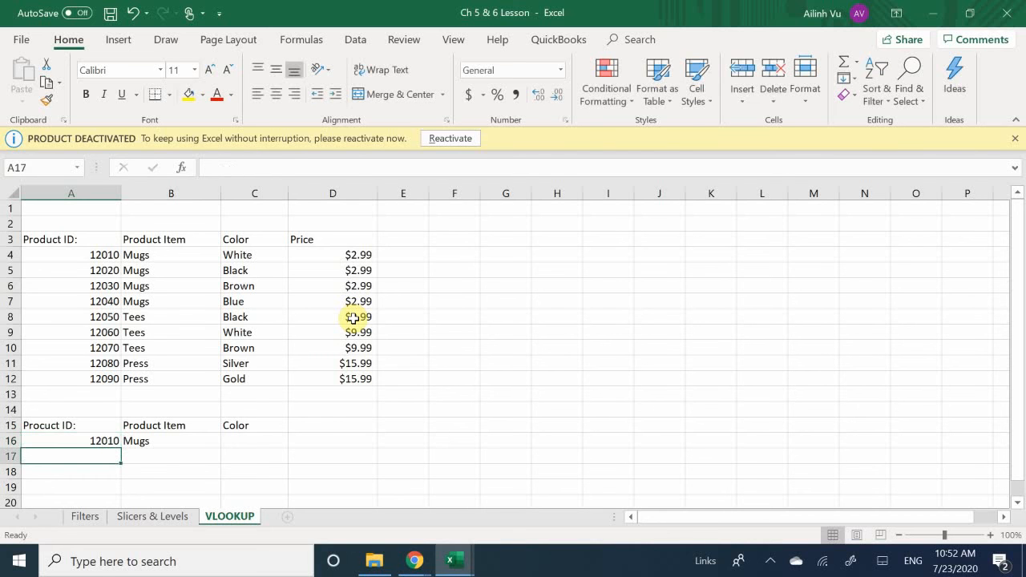
Step: Test the lookup in cell A16 with product ID 12090 and with 17020, an ID missing from the table
{"action": "key", "text": "Up"}
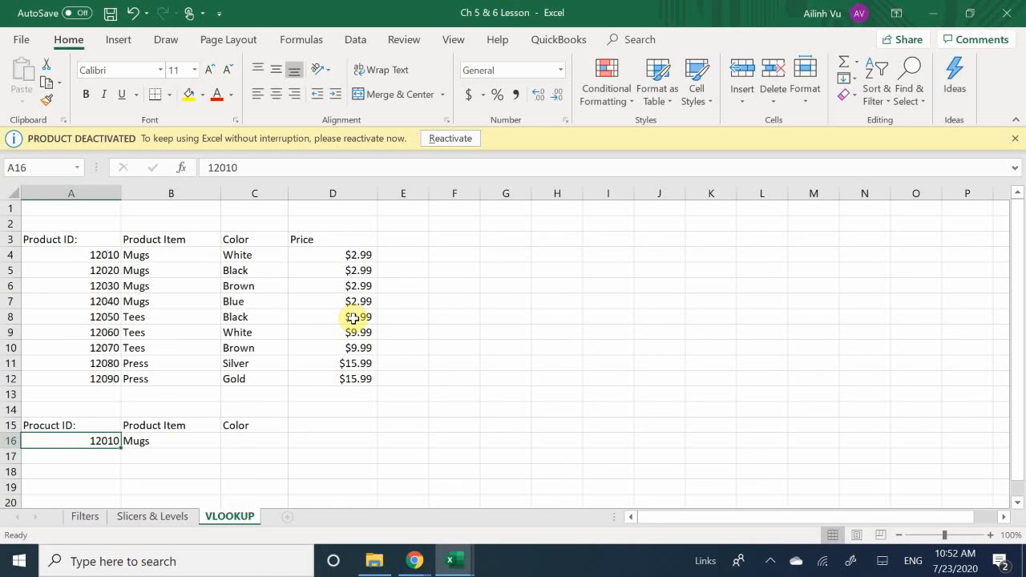
{"action": "type", "text": "12090"}
{"action": "key", "text": "Return"}
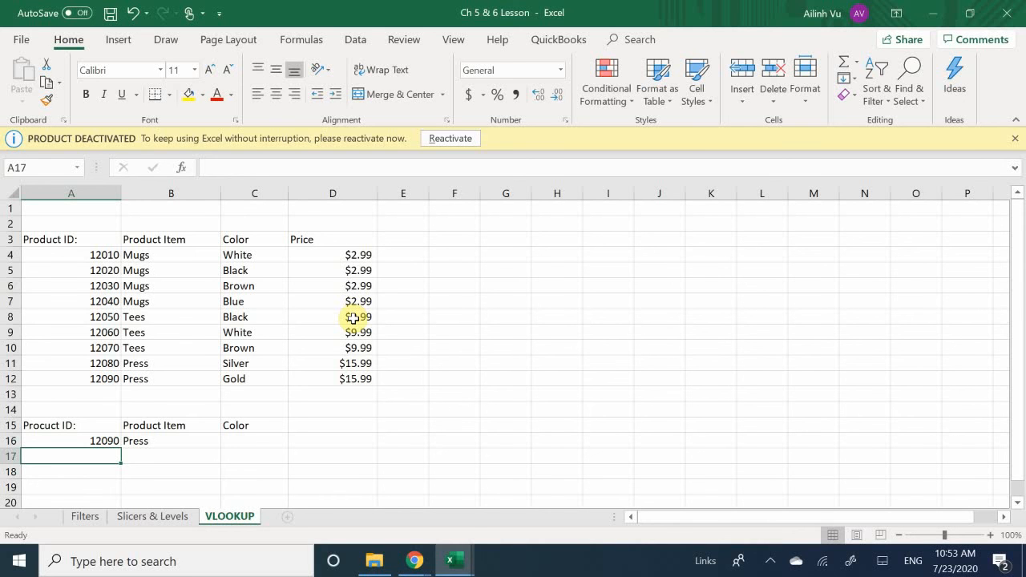
{"action": "key", "text": "Up"}
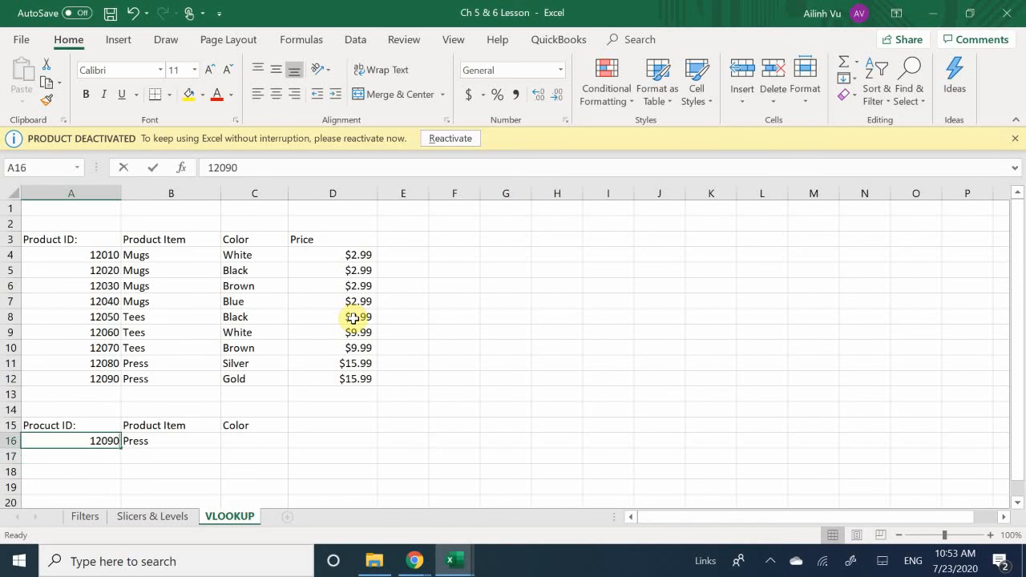
{"action": "type", "text": "170"}
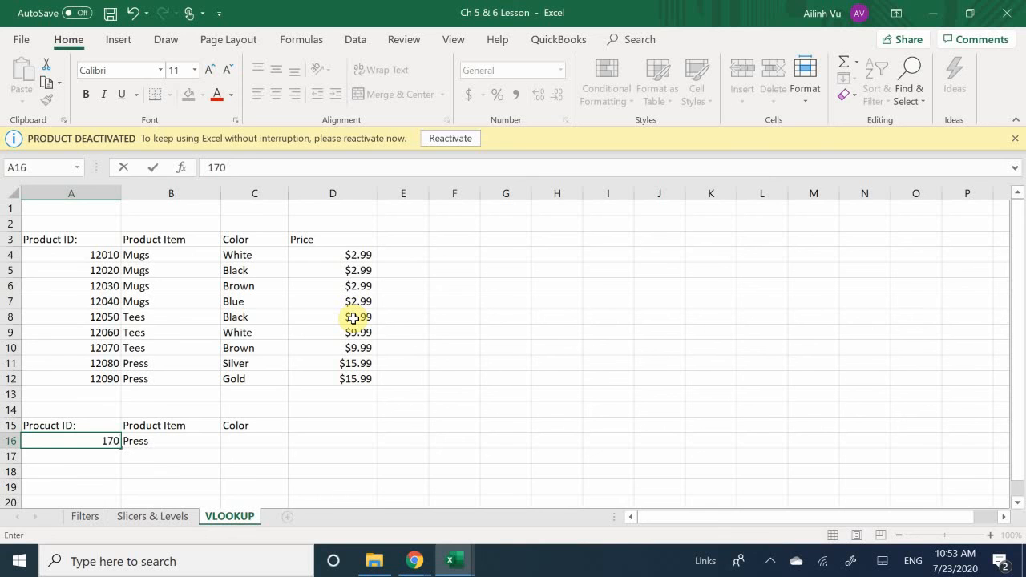
{"action": "type", "text": "20"}
{"action": "key", "text": "Return"}
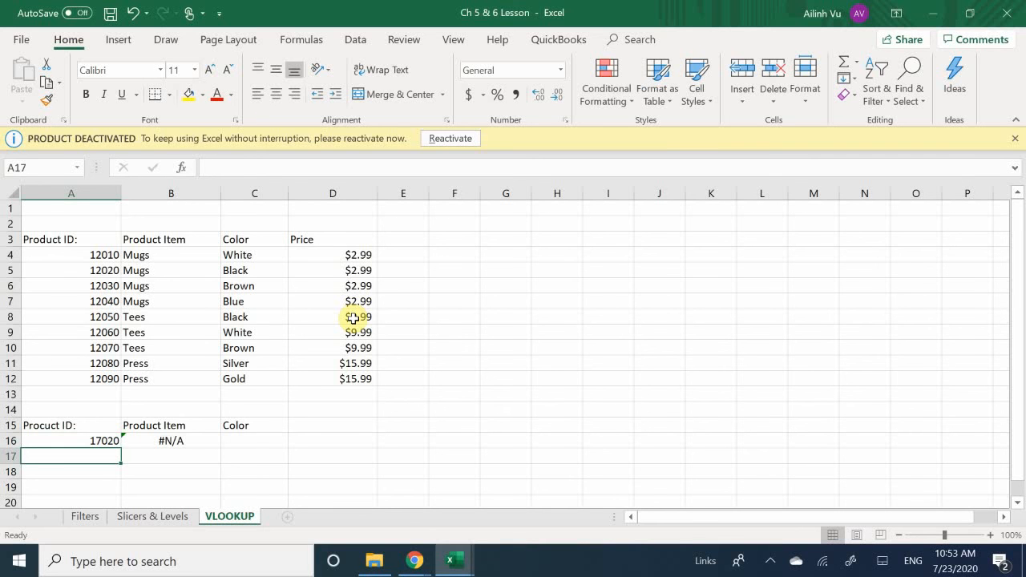
Step: Enter product ID 12050 in cell A16 again, and replace it with 0
{"action": "key", "text": "Up"}
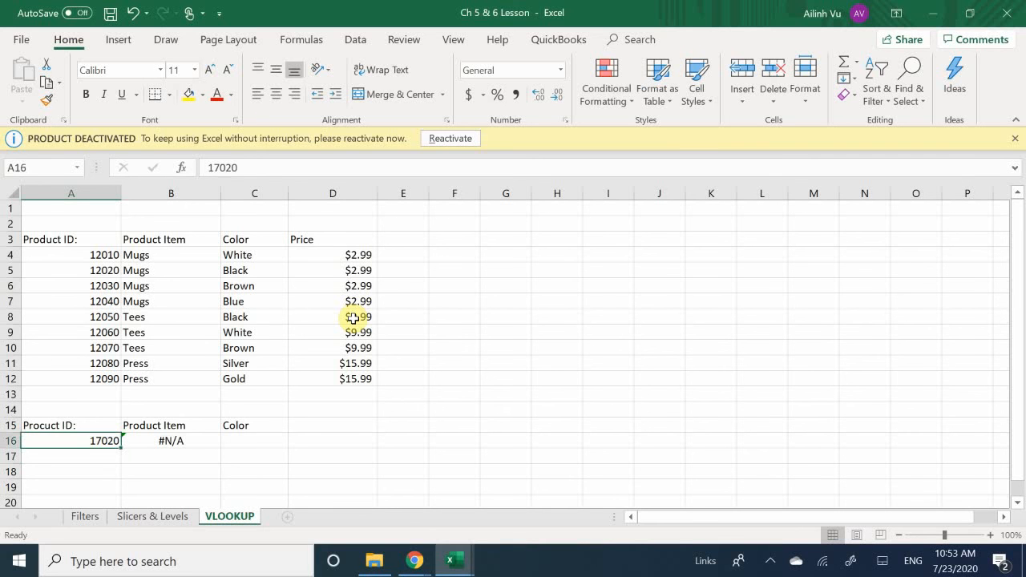
{"action": "type", "text": "12050"}
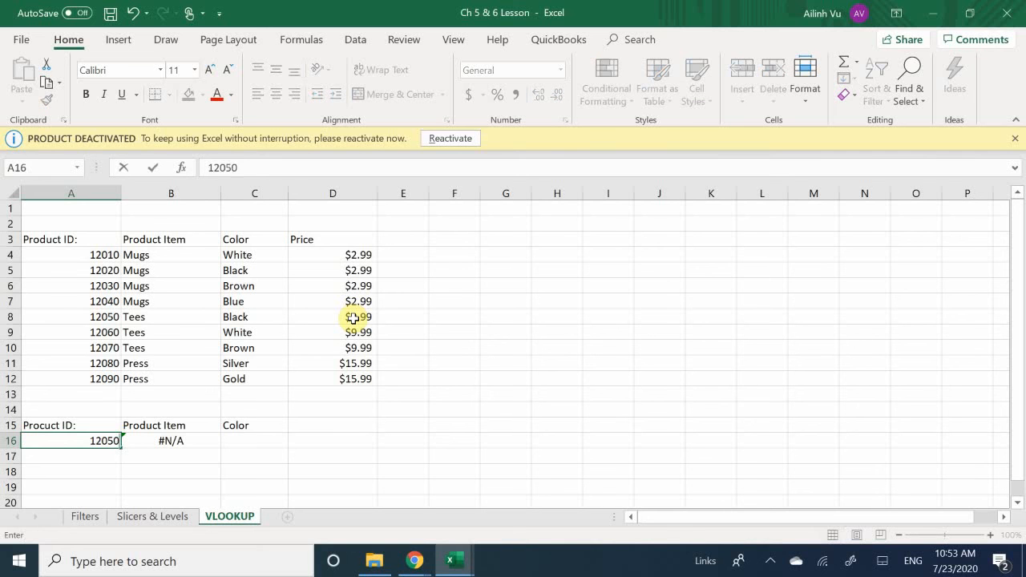
{"action": "key", "text": "Return"}
{"action": "key", "text": "Up"}
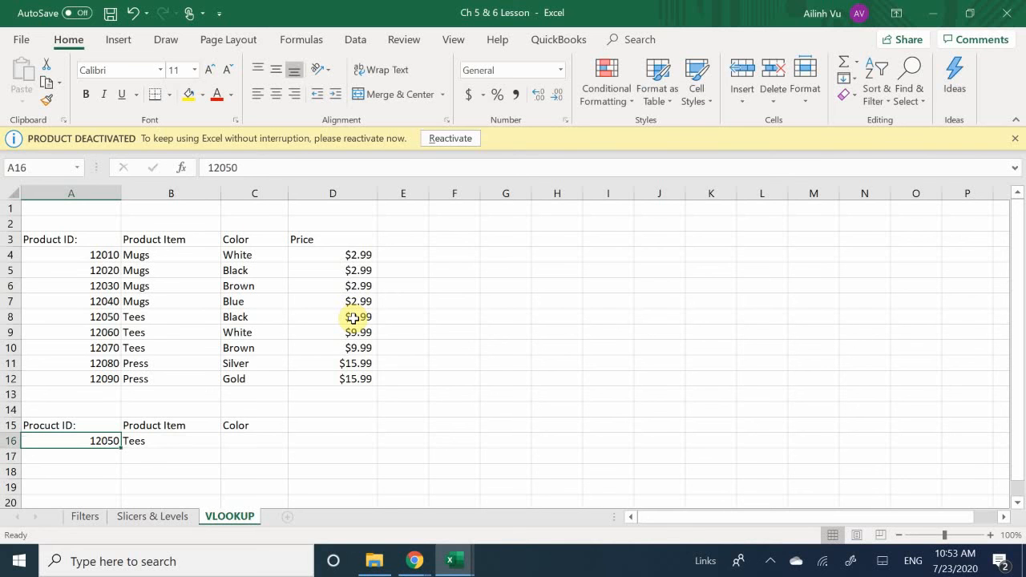
{"action": "type", "text": "0"}
{"action": "key", "text": "Return"}
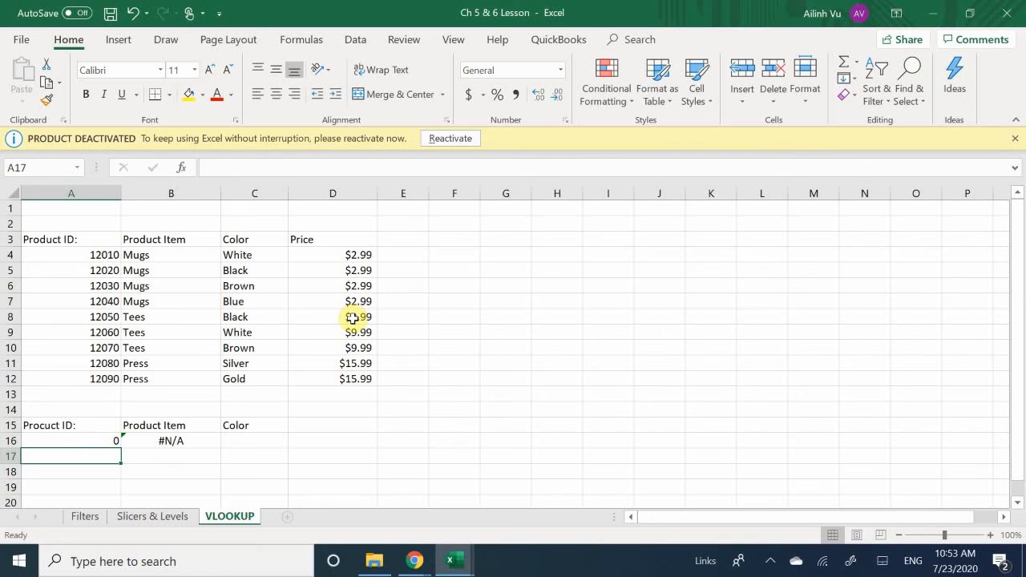
{"action": "left_click", "coordinate": [233, 439]}
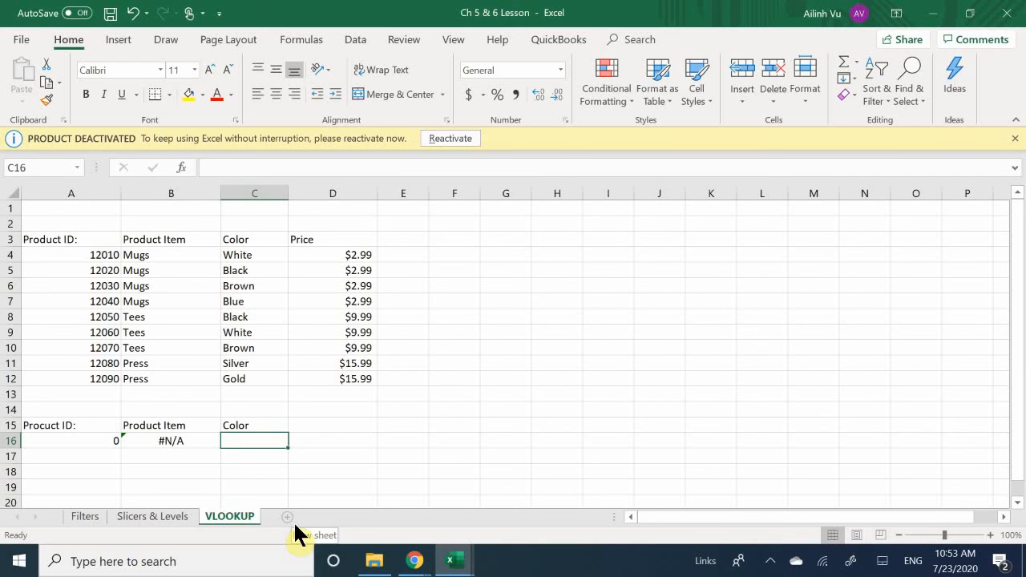
{"action": "type", "text": "="}
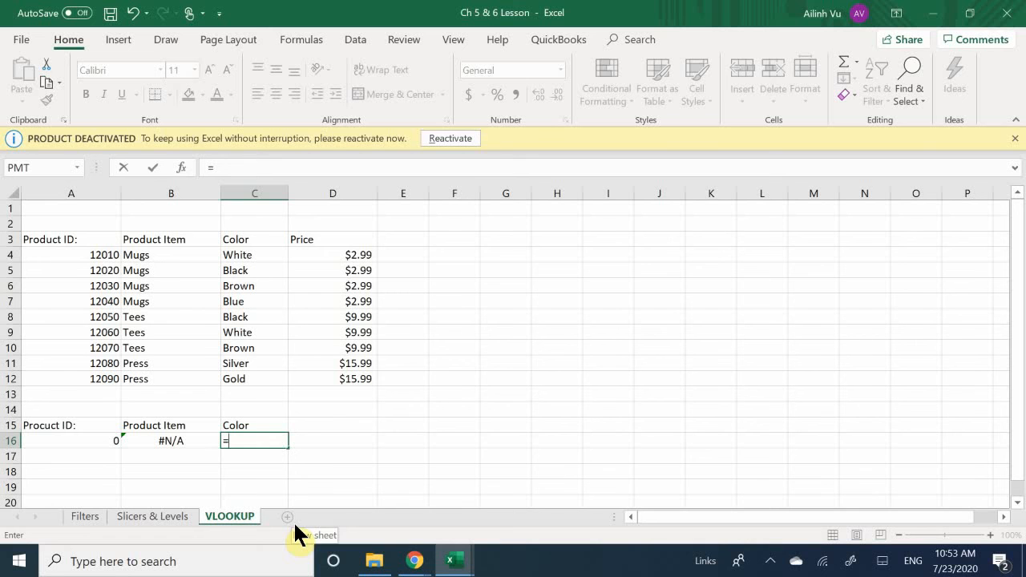
{"action": "type", "text": "vloojkup"}
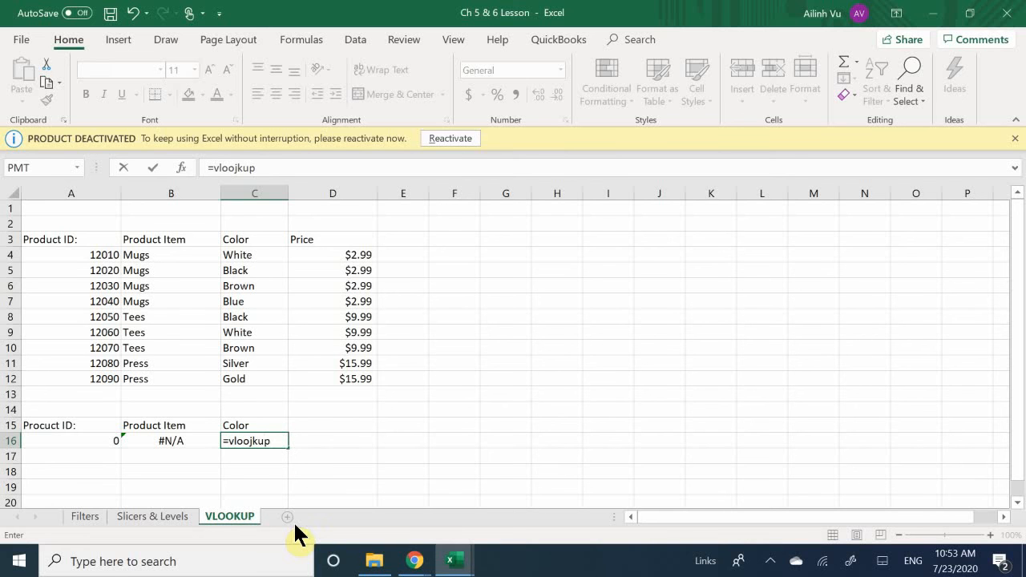
{"action": "key", "text": "Tab"}
{"action": "key", "text": "Down"}
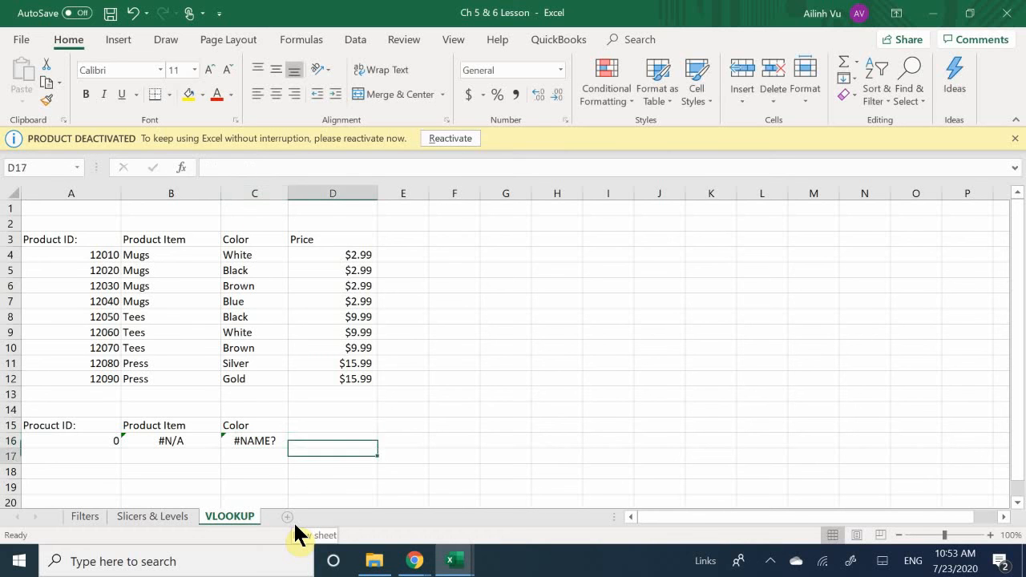
Step: Enter =VLOOKUP(A16,A4:D12,3,FALSE) in cell C16 to look up the product color by exact match
{"action": "key", "text": "Left"}
{"action": "key", "text": "Up"}
{"action": "type", "text": "="}
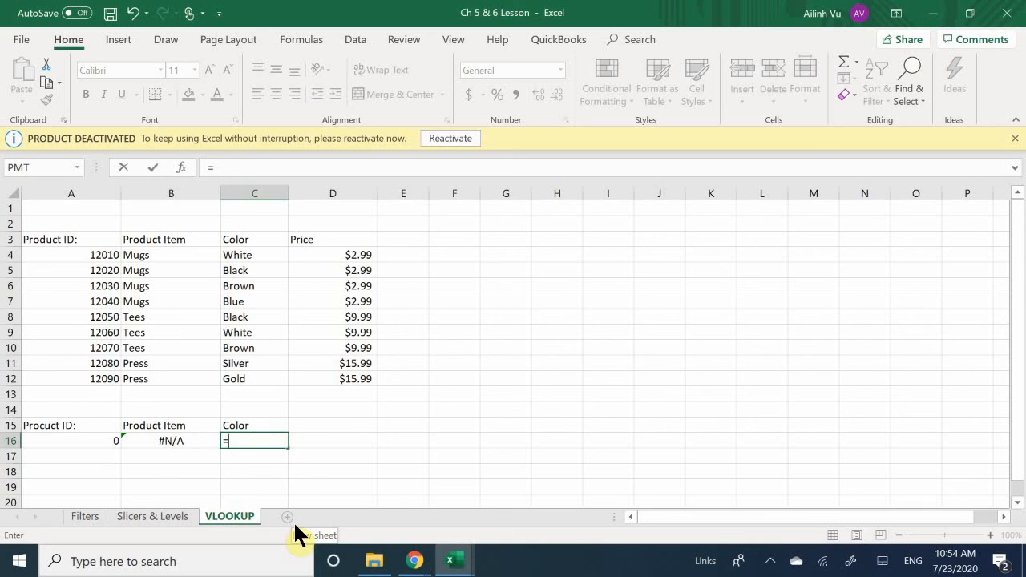
{"action": "type", "text": "vlo"}
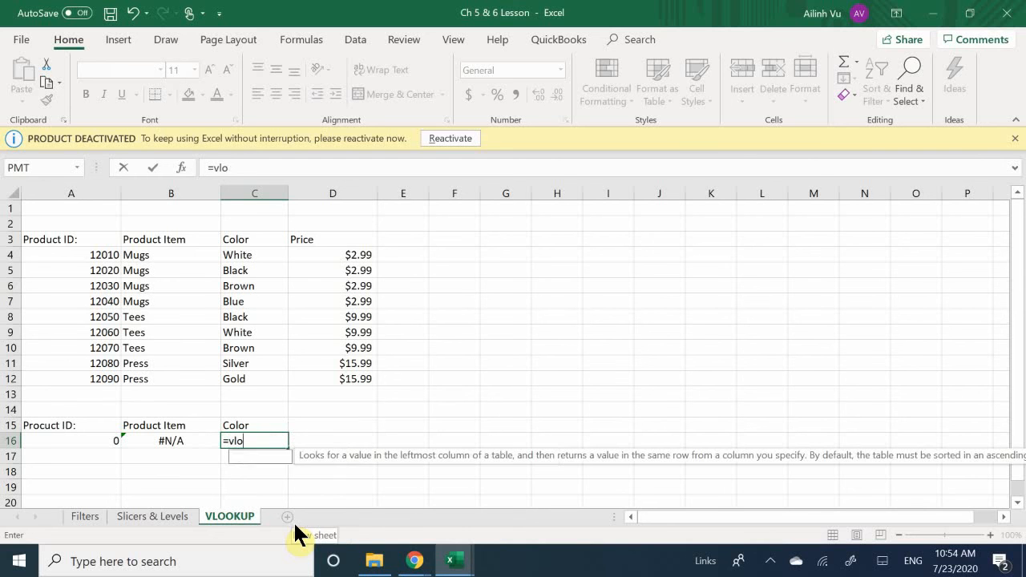
{"action": "type", "text": "o"}
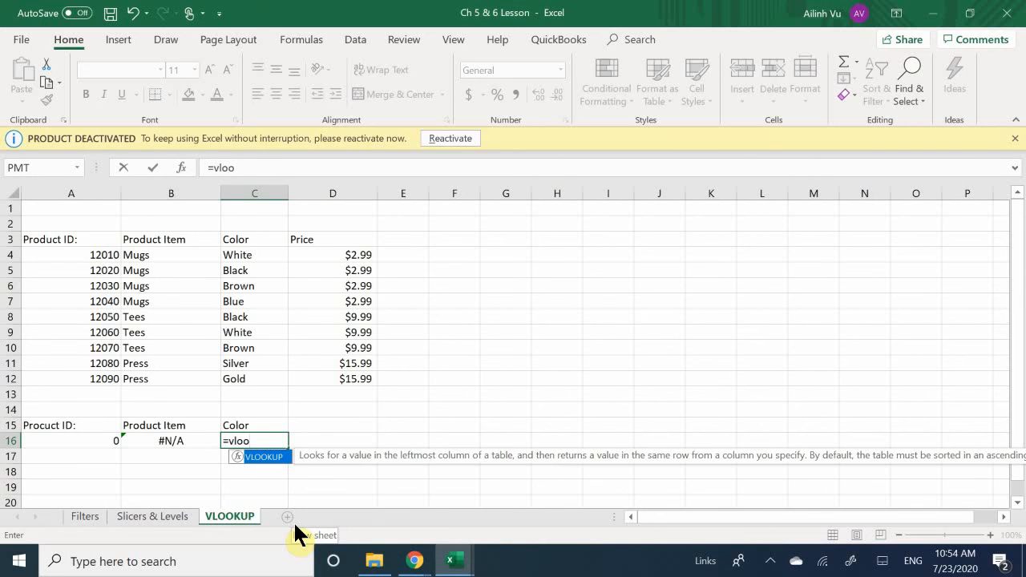
{"action": "key", "text": "Tab"}
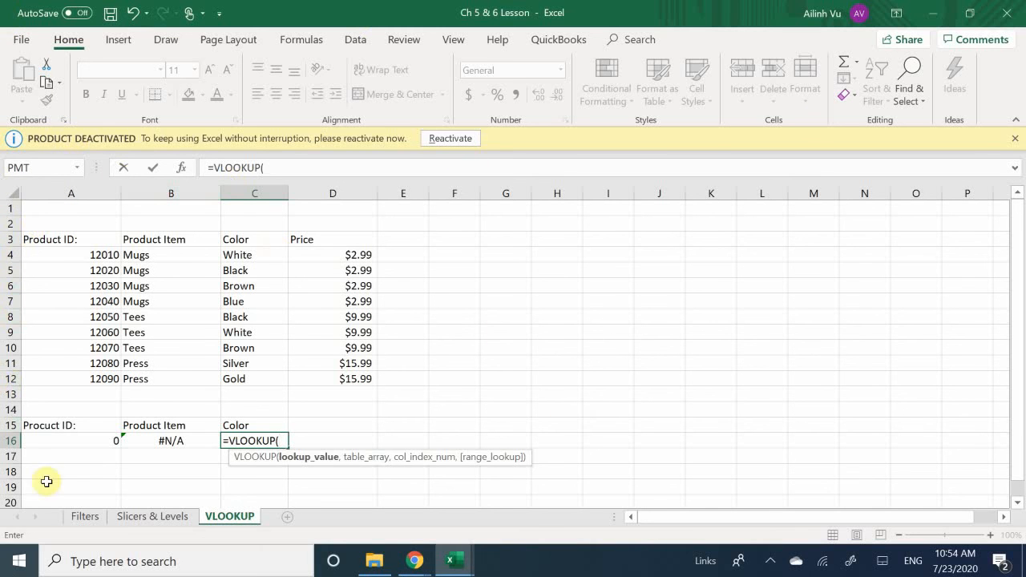
{"action": "left_click", "coordinate": [82, 441]}
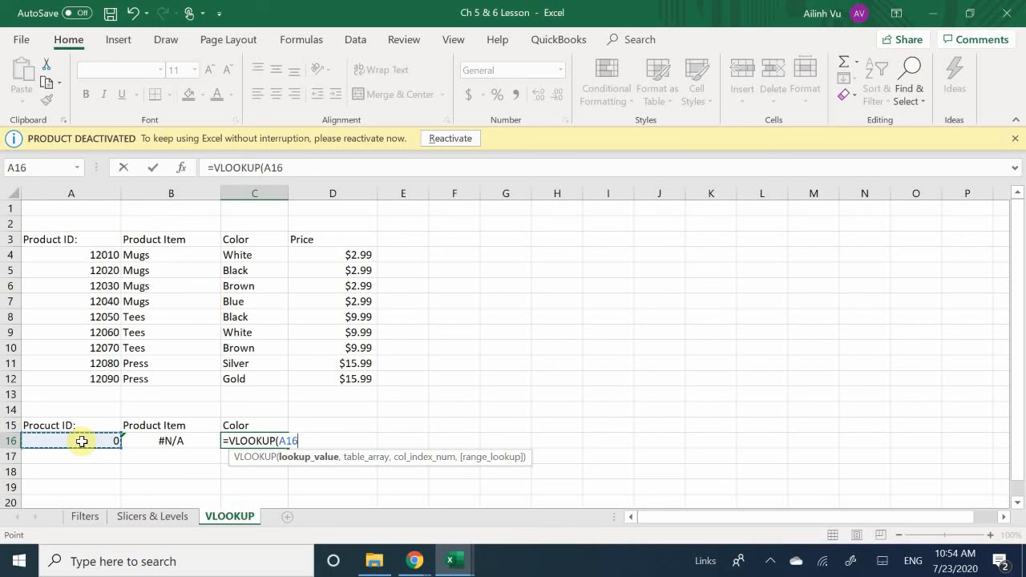
{"action": "type", "text": ","}
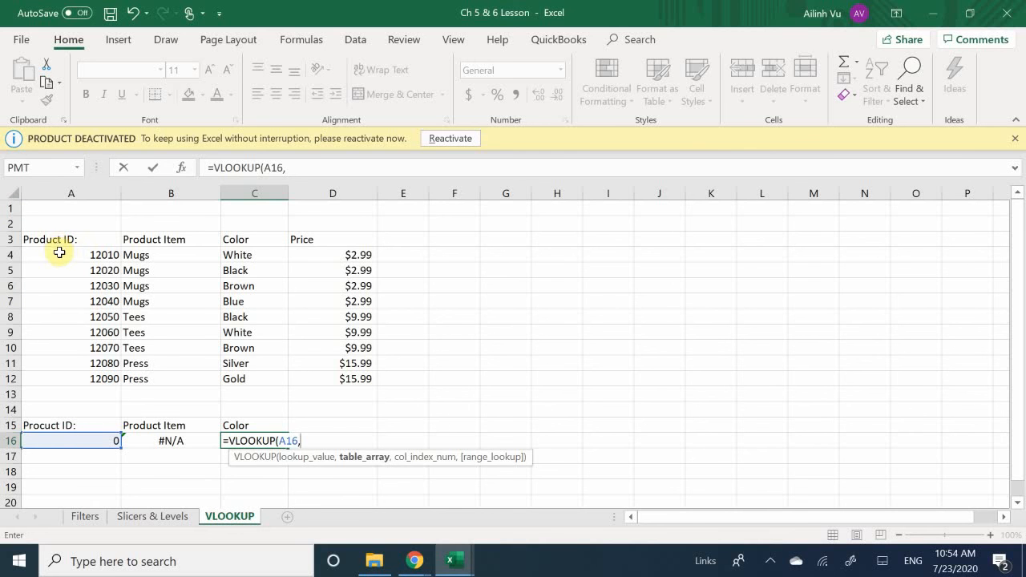
{"action": "left_click_drag", "start_coordinate": [59, 255], "coordinate": [316, 372]}
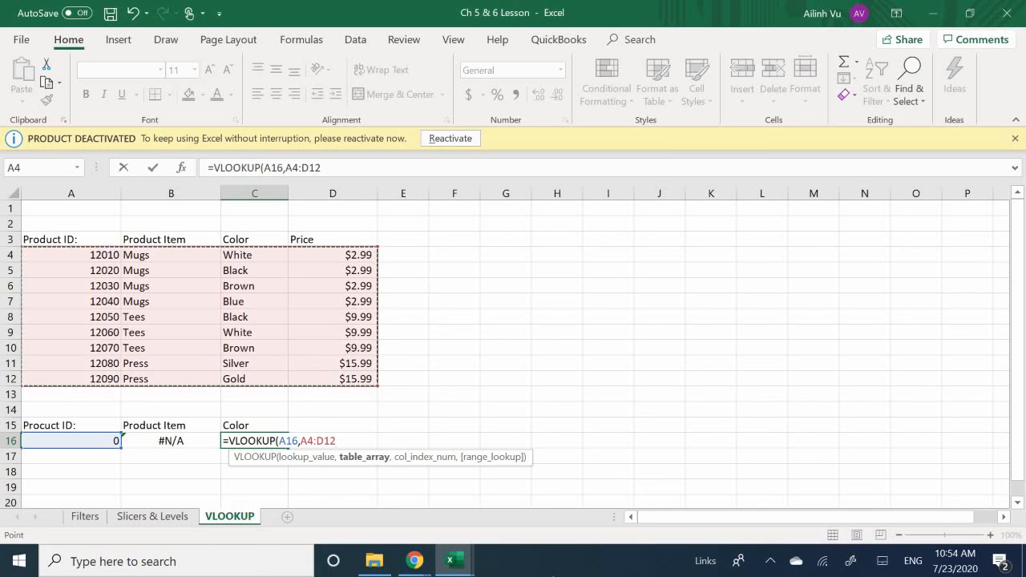
{"action": "type", "text": ","}
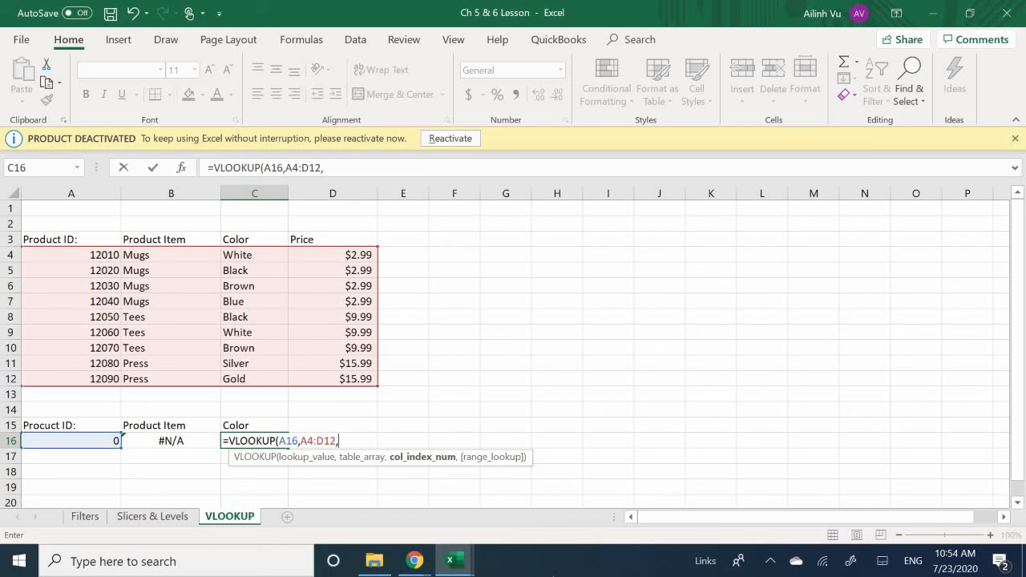
{"action": "type", "text": "3"}
{"action": "type", "text": ",F"}
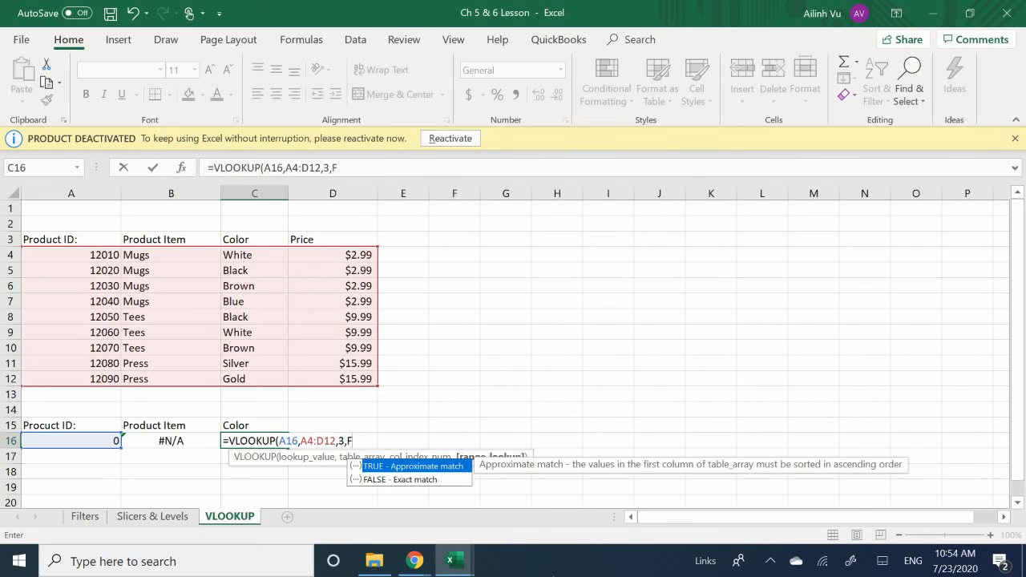
{"action": "type", "text": "ALSE)"}
{"action": "key", "text": "Return"}
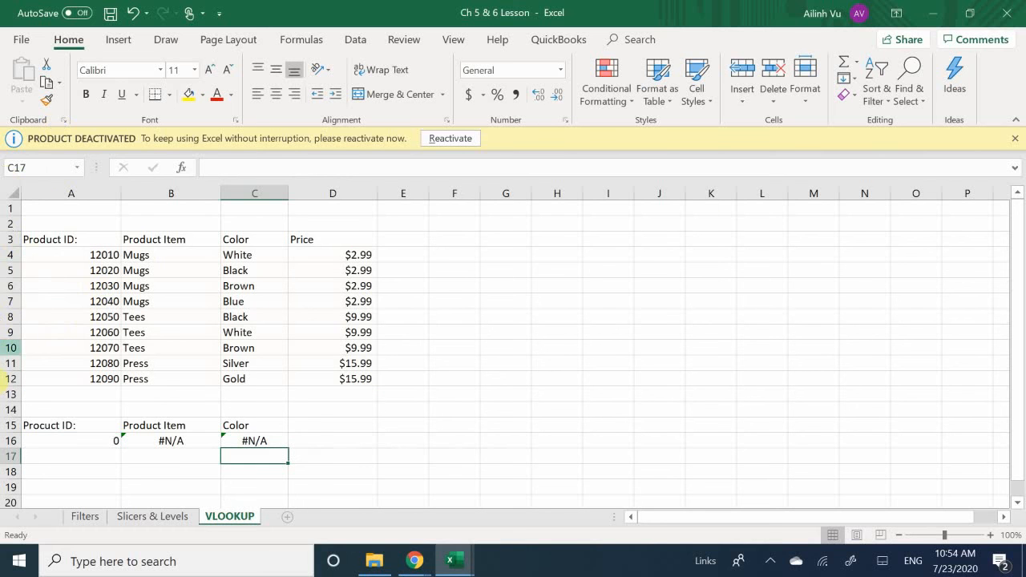
Step: Enter product ID 12050 in cell A16 to test both the product item and color lookups
{"action": "left_click", "coordinate": [86, 444]}
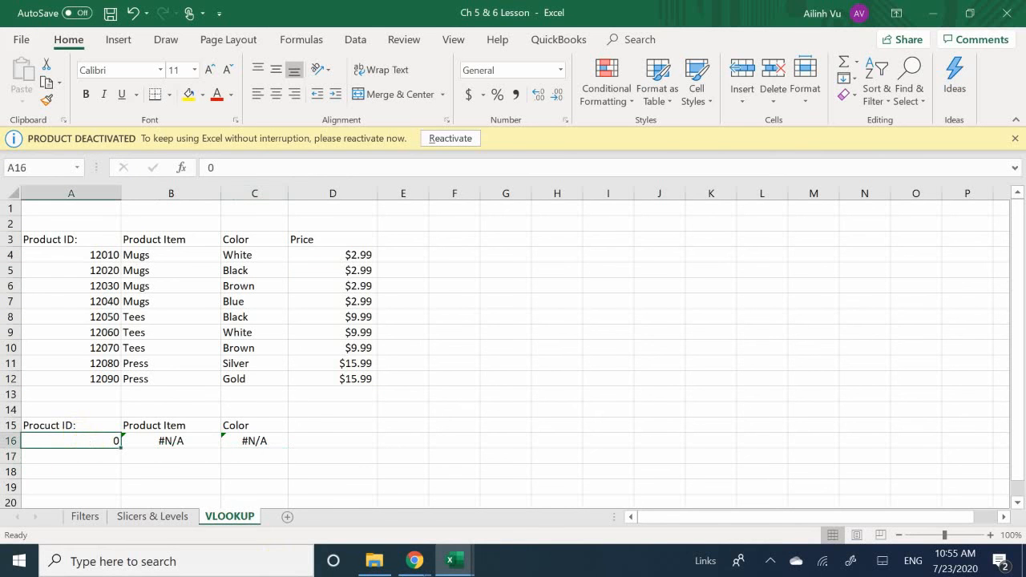
{"action": "type", "text": "12"}
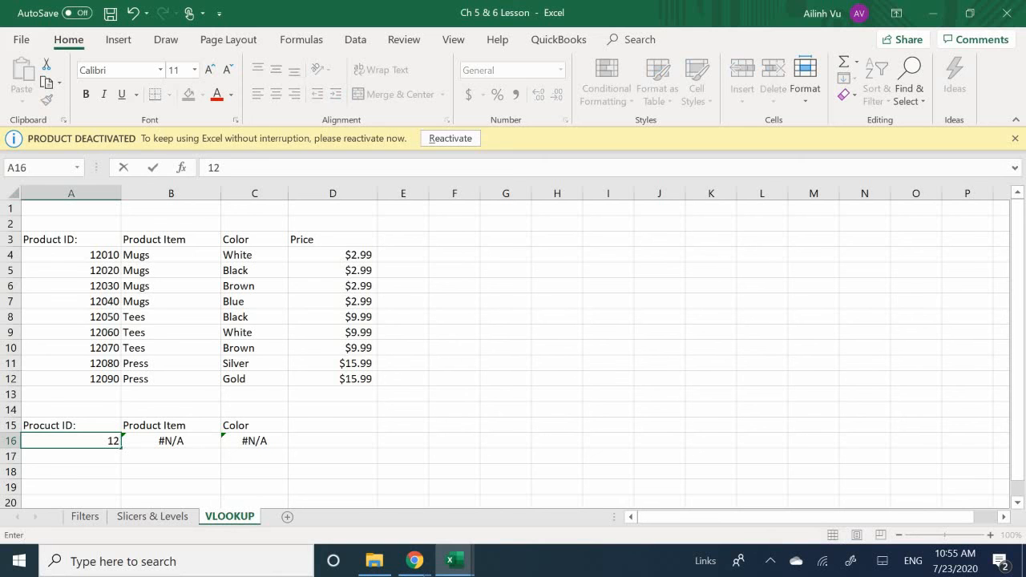
{"action": "type", "text": "050"}
{"action": "key", "text": "Return"}
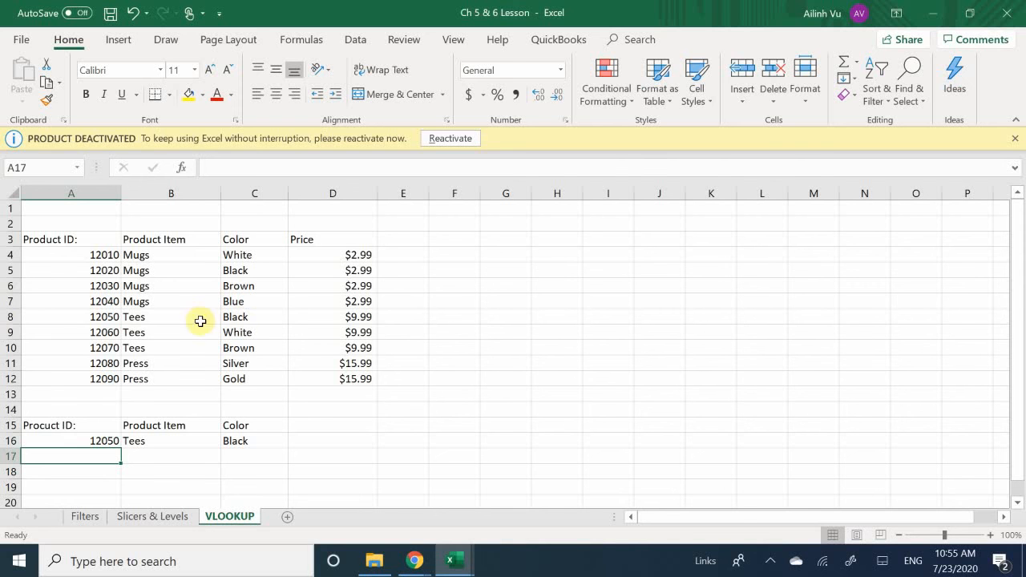
Step: Change the product ID in cell A16 to 12010 to look up another product's item and color
{"action": "left_click", "coordinate": [98, 447]}
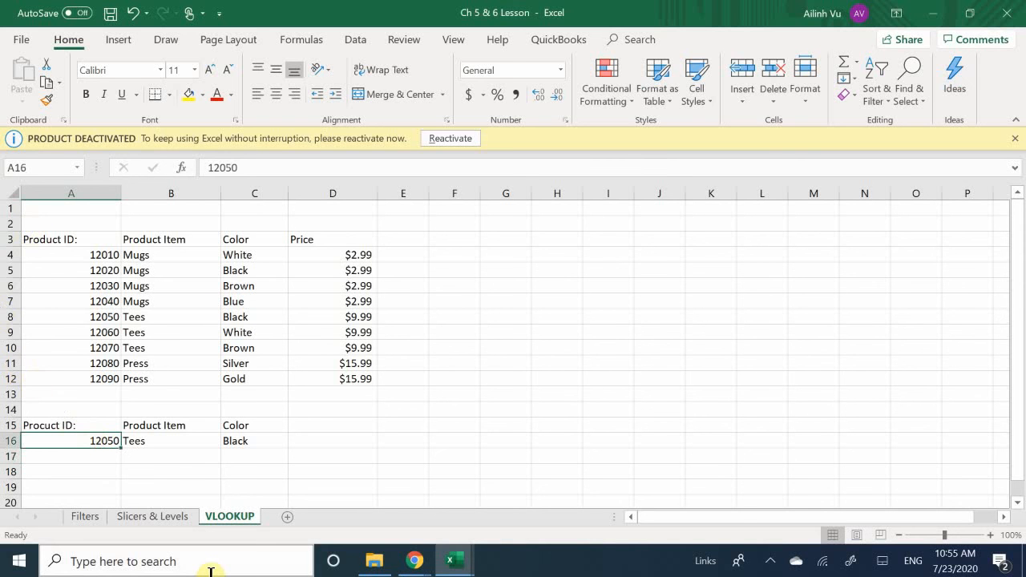
{"action": "type", "text": "12050"}
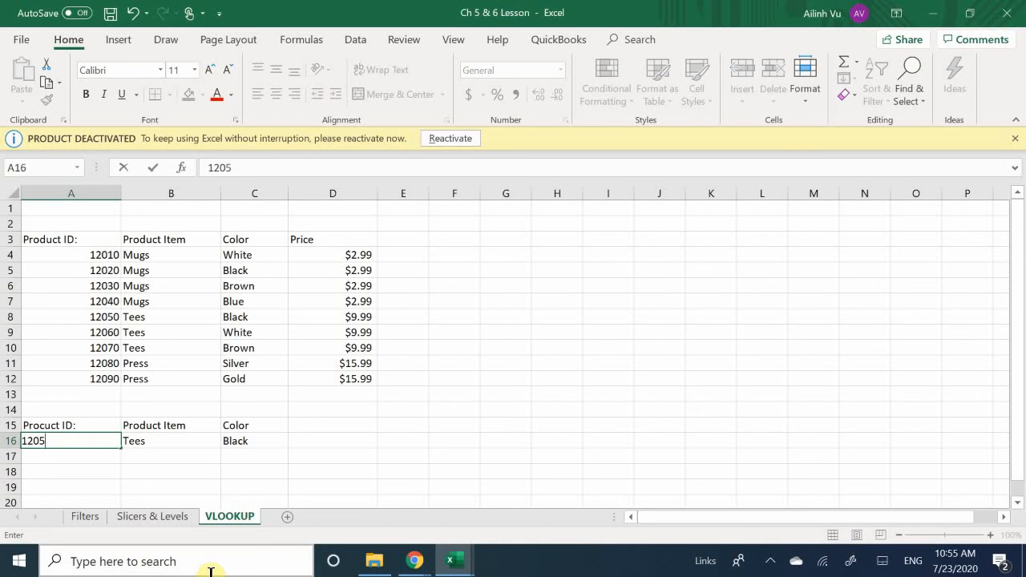
{"action": "key", "text": "Return"}
{"action": "key", "text": "Up"}
{"action": "type", "text": "12010"}
{"action": "key", "text": "BackSpace"}
{"action": "key", "text": "BackSpace"}
{"action": "key", "text": "BackSpace"}
{"action": "key", "text": "BackSpace"}
{"action": "type", "text": "12010"}
{"action": "key", "text": "Return"}
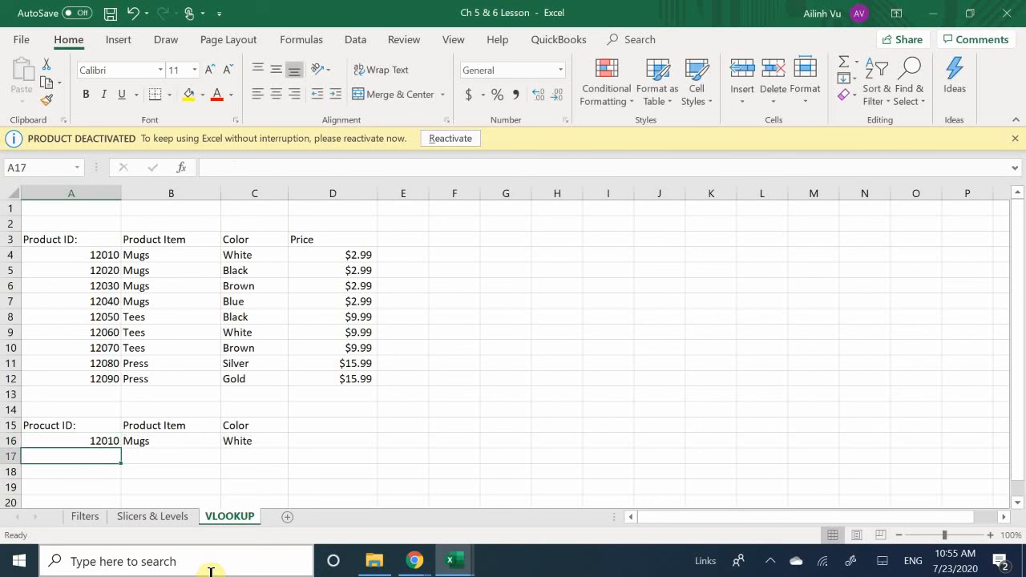
{"action": "key", "text": "Up"}
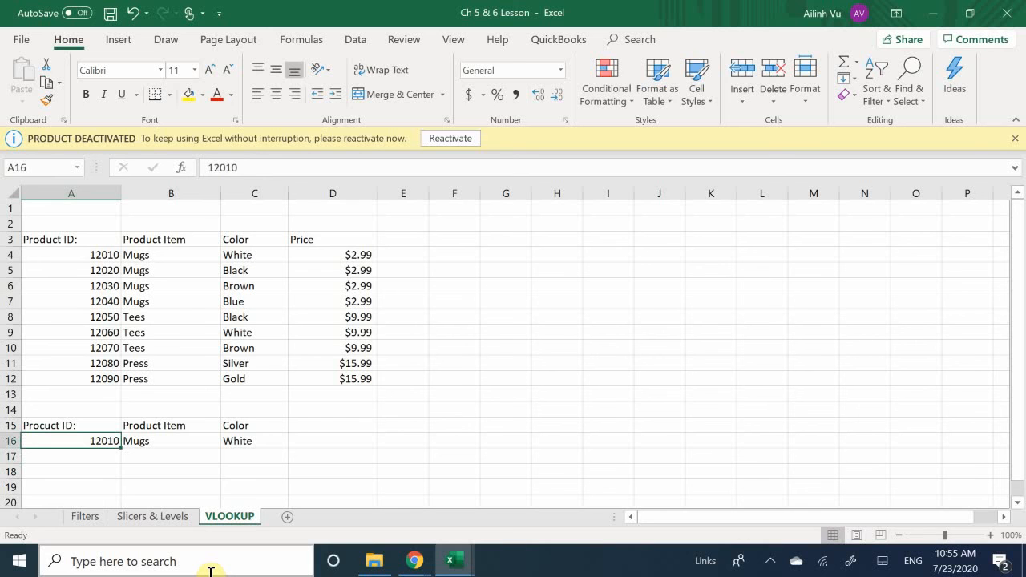
Step: Change the product ID in cell A16 to 12090 to test the item and color lookups
{"action": "type", "text": "12090"}
{"action": "key", "text": "Return"}
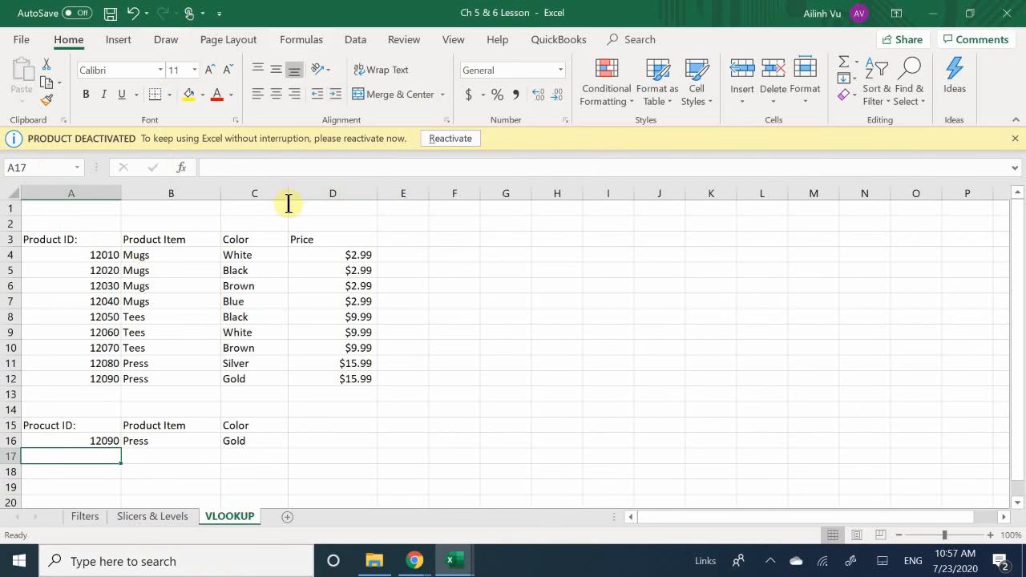
Step: Inspect the number format settings of the price in cell D6, leaving them as they are
{"action": "left_click", "coordinate": [332, 254]}
{"action": "left_click", "coordinate": [330, 287]}
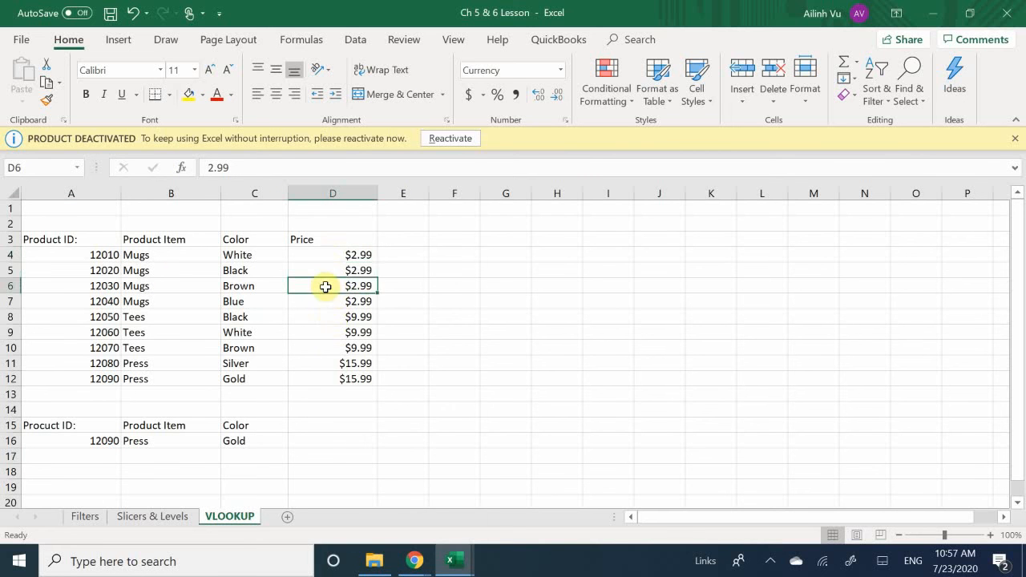
{"action": "right_click", "coordinate": [327, 285]}
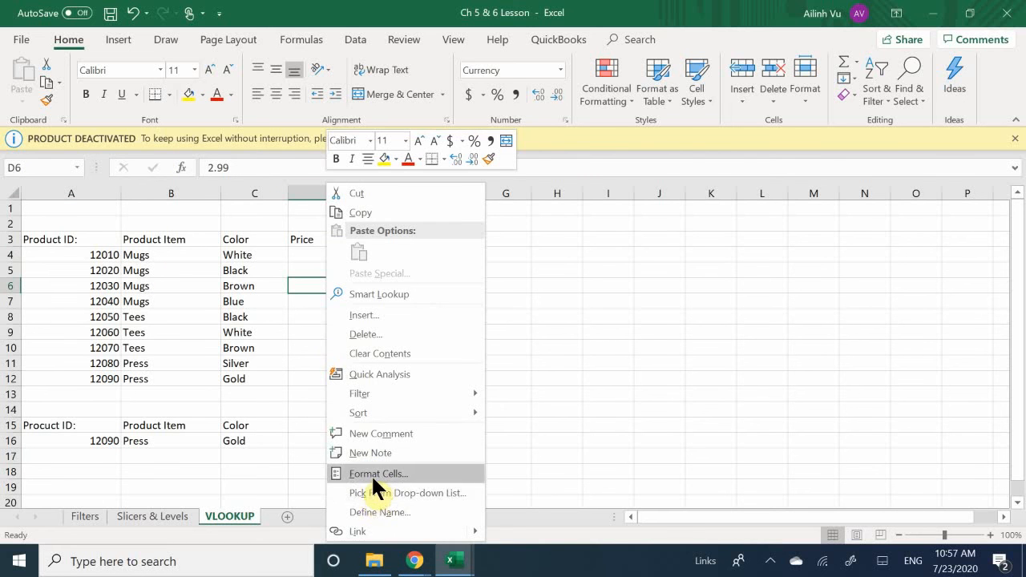
{"action": "key", "text": "Escape"}
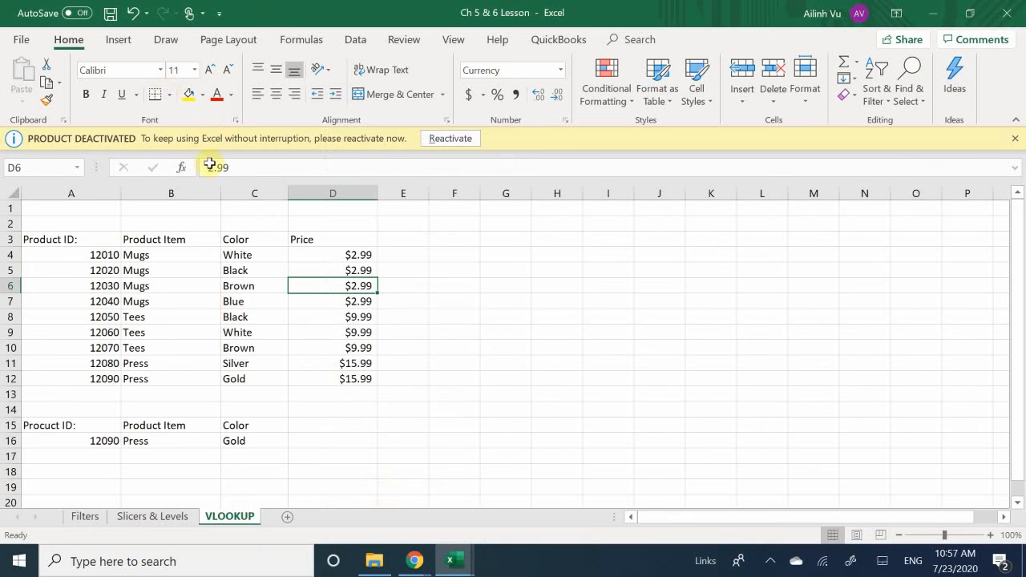
{"action": "key", "text": "ctrl+1"}
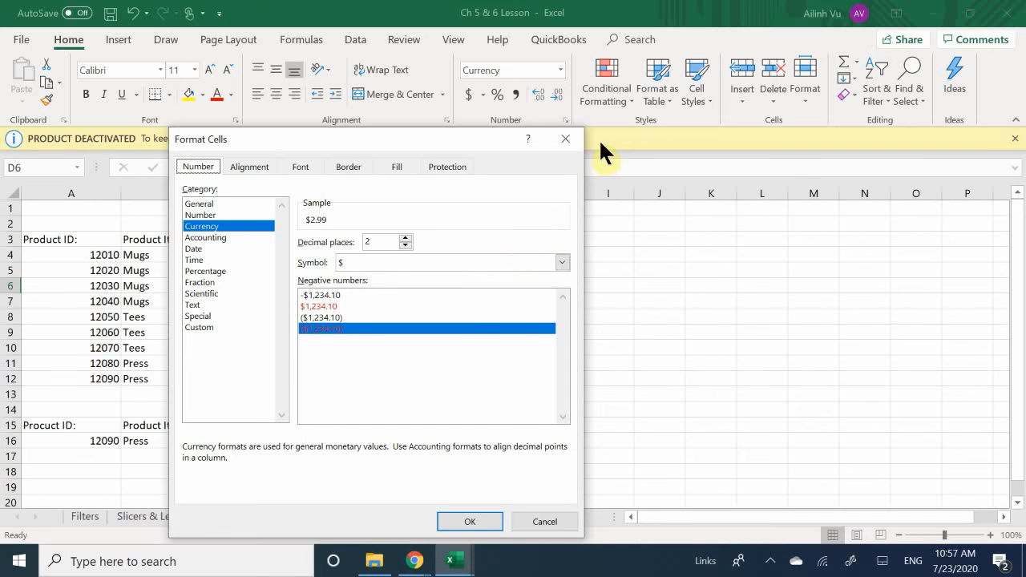
{"action": "left_click", "coordinate": [561, 138]}
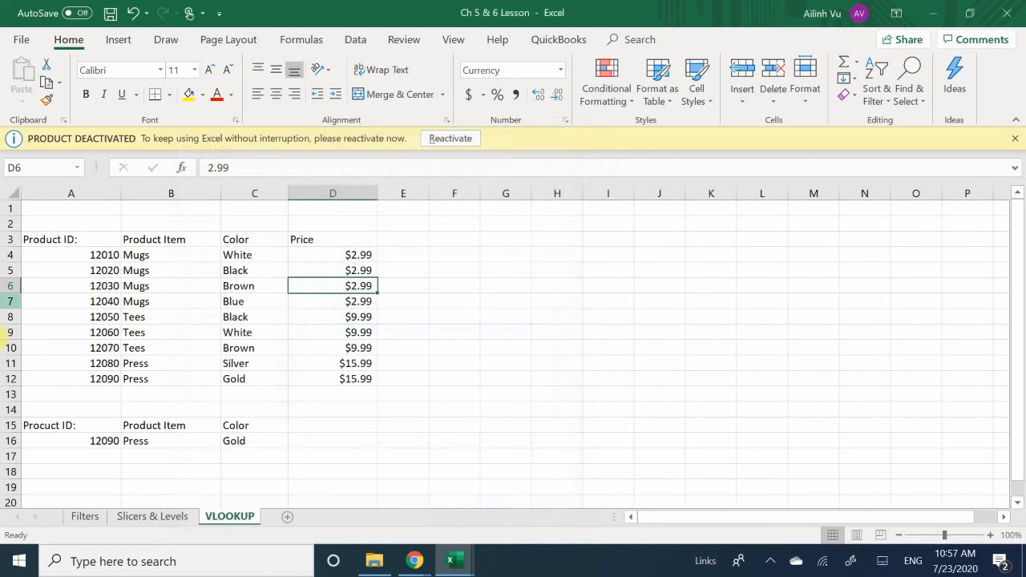
Step: Enter 4.99 in cell A16 to test the lookups with a price instead of a product ID
{"action": "left_click", "coordinate": [80, 444]}
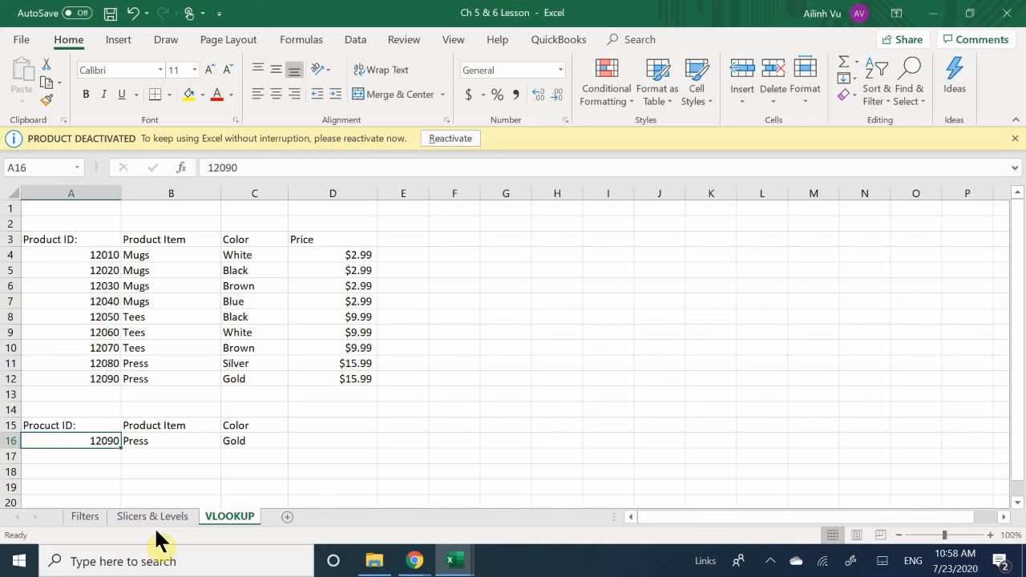
{"action": "type", "text": "4"}
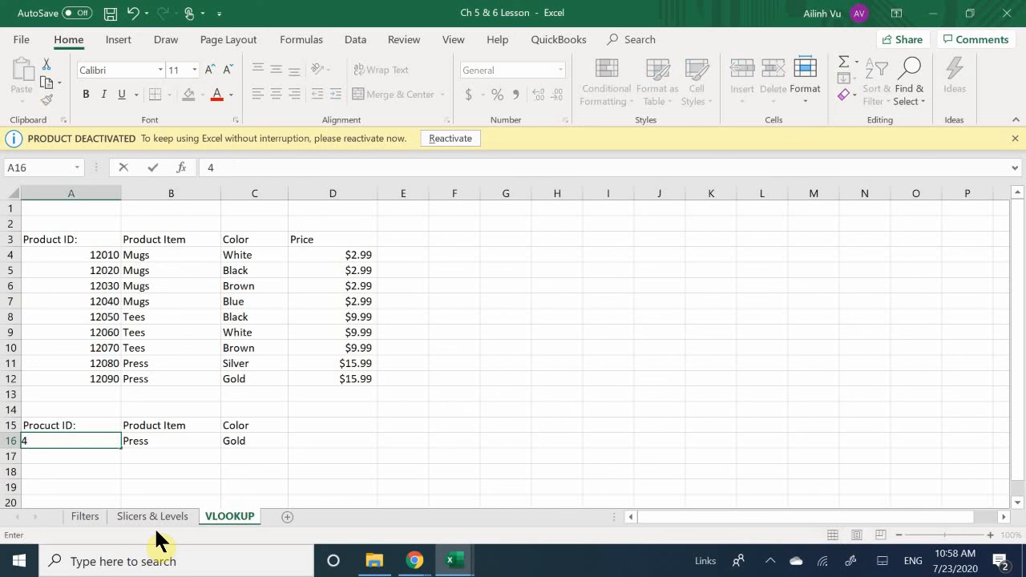
{"action": "type", "text": ".99"}
{"action": "key", "text": "Return"}
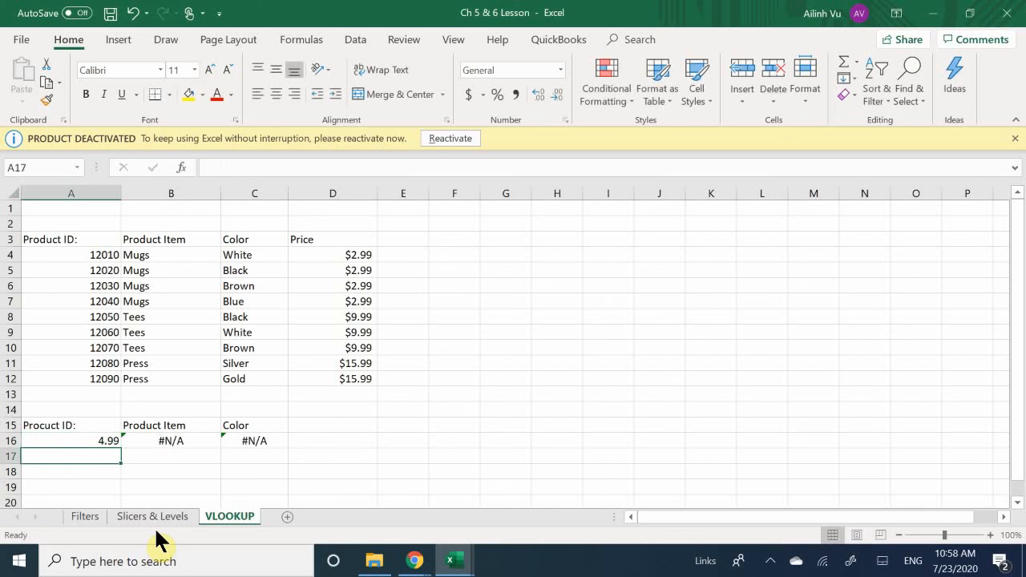
{"action": "key", "text": "BackSpace"}
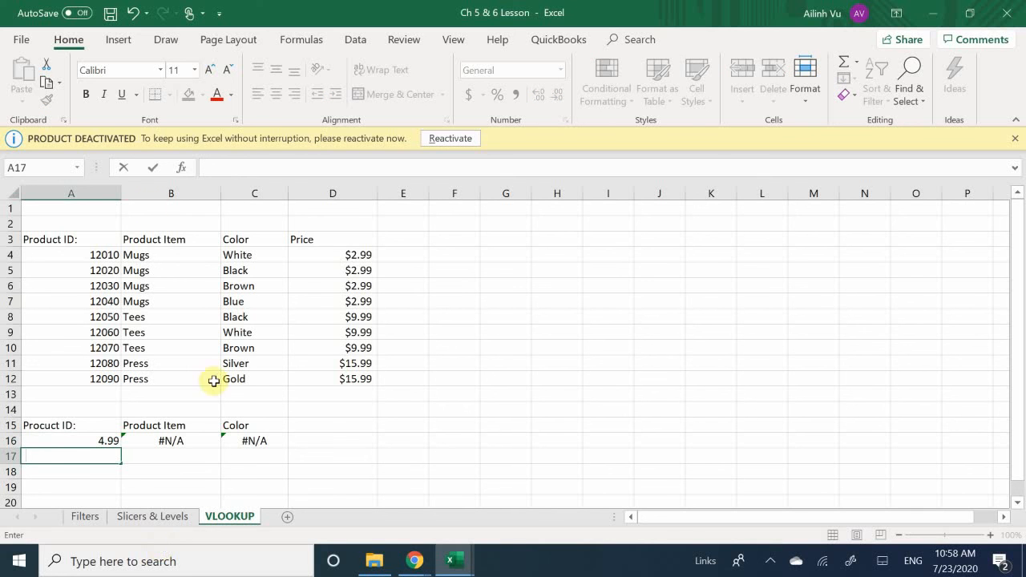
Step: Compare the lookup value in cell A16 with the entries in the Price column
{"action": "left_click", "coordinate": [83, 470]}
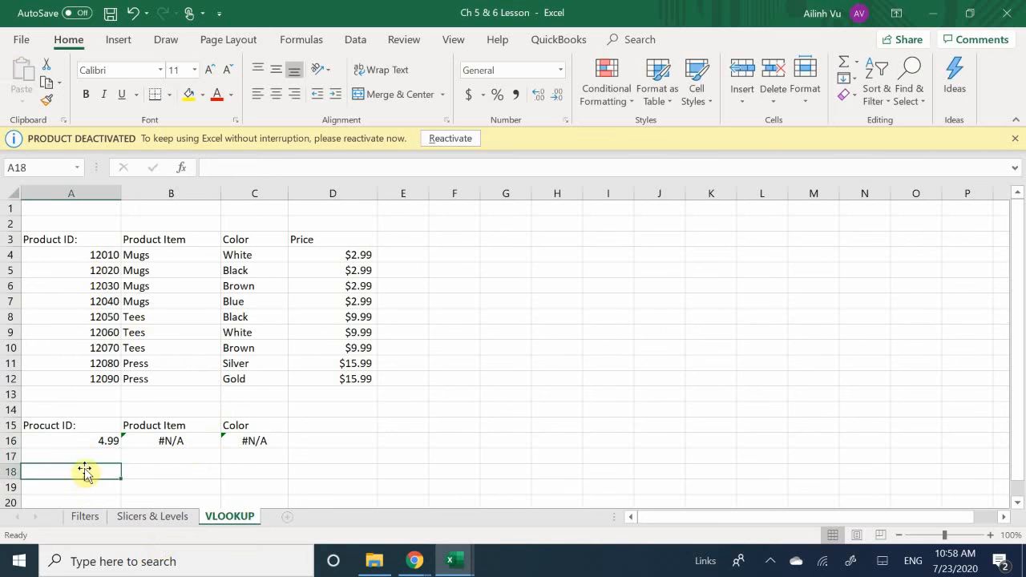
{"action": "left_click", "coordinate": [91, 452]}
{"action": "left_click", "coordinate": [88, 442]}
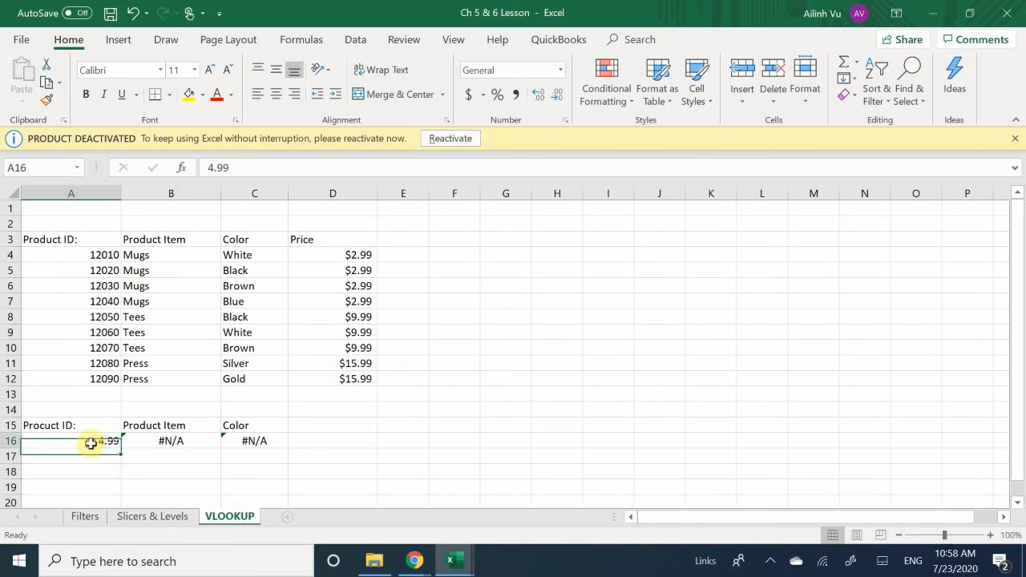
{"action": "left_click", "coordinate": [333, 287]}
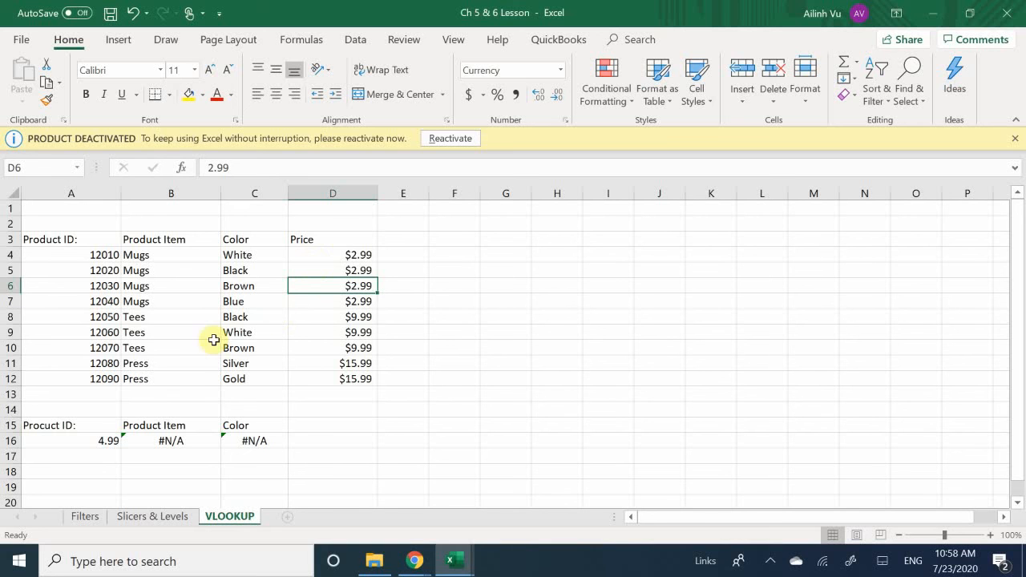
{"action": "left_click", "coordinate": [81, 442]}
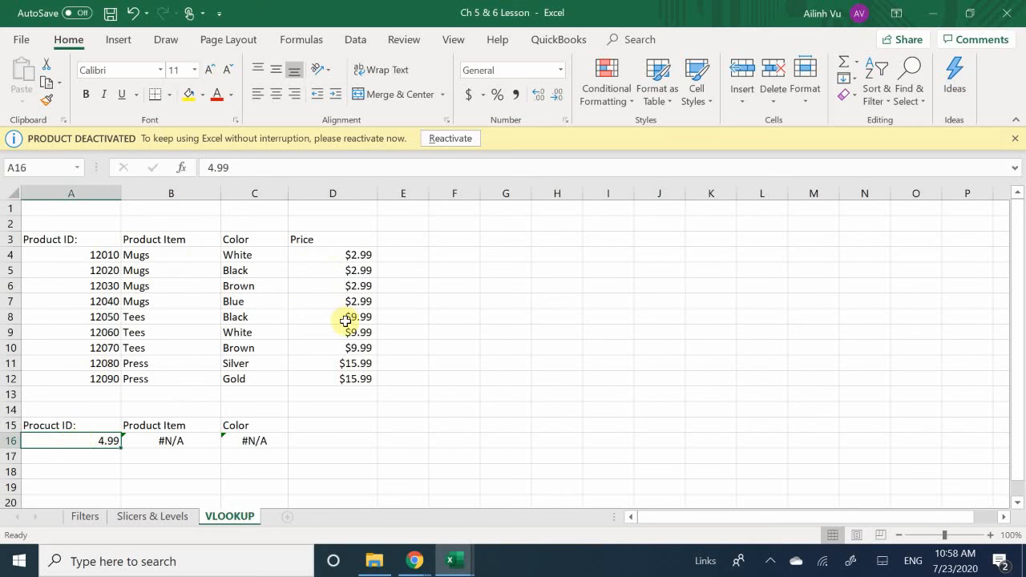
{"action": "left_click", "coordinate": [348, 350]}
{"action": "left_click", "coordinate": [317, 273]}
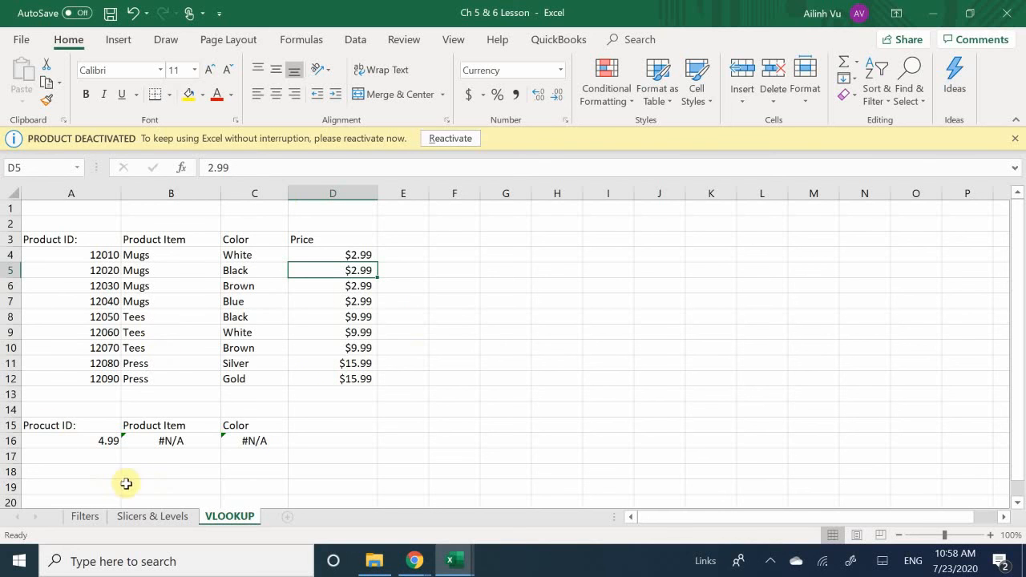
{"action": "left_click", "coordinate": [338, 349]}
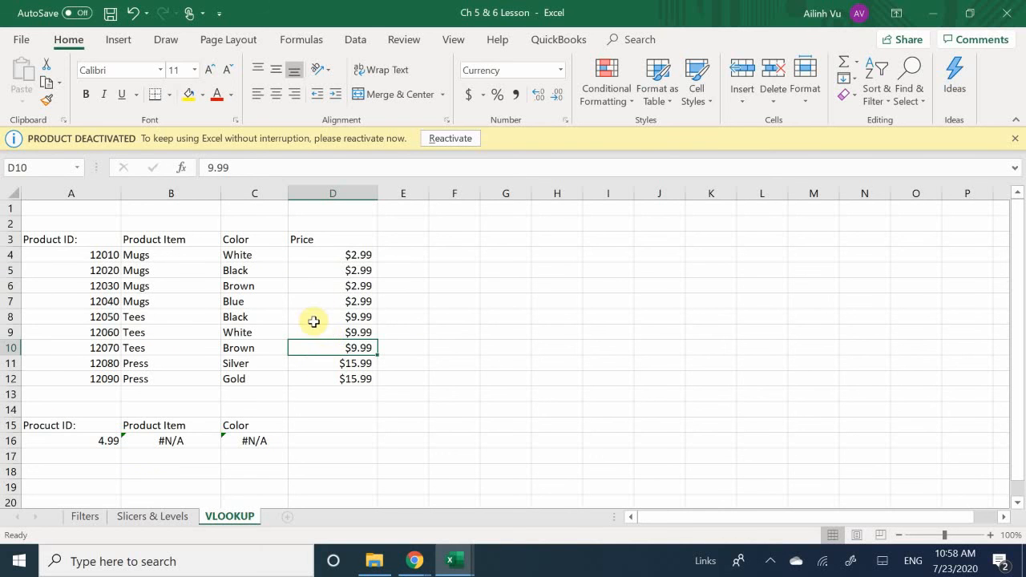
Step: Clear cell A16 and enter product ID 12050 to look up its item and color
{"action": "left_click", "coordinate": [76, 453]}
{"action": "left_click", "coordinate": [84, 443]}
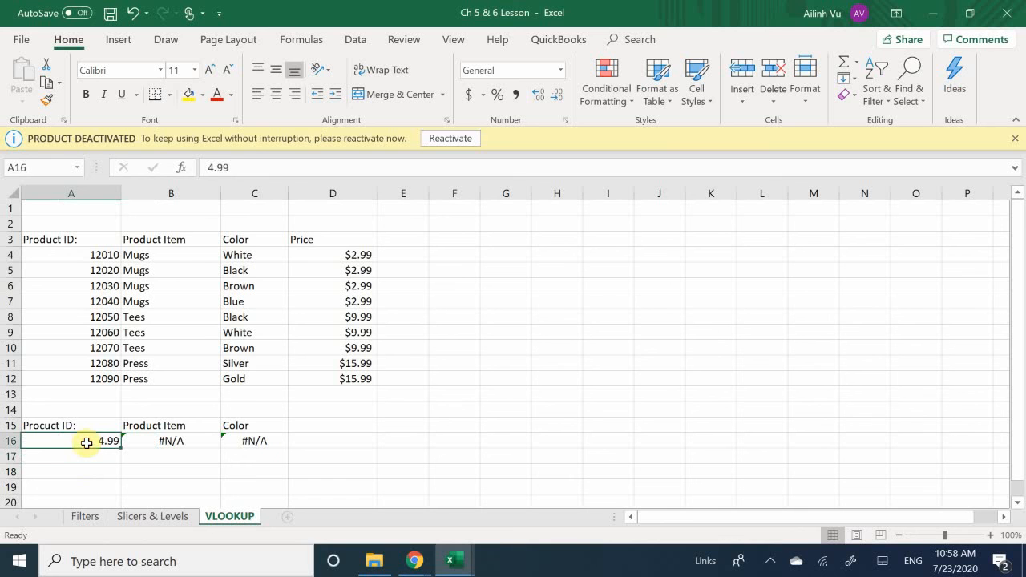
{"action": "key", "text": "BackSpace"}
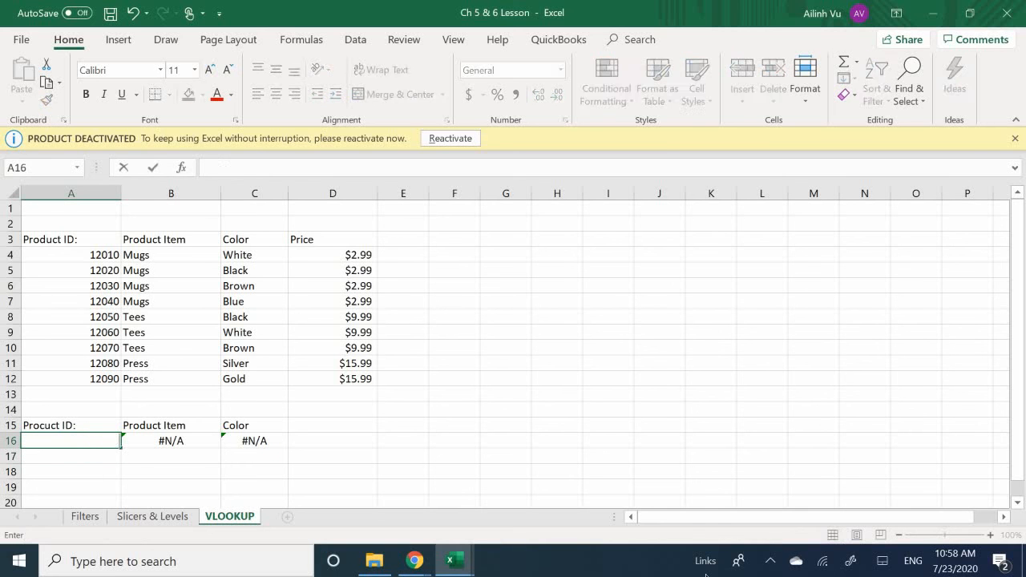
{"action": "key", "text": "Return"}
{"action": "key", "text": "Up"}
{"action": "type", "text": "120"}
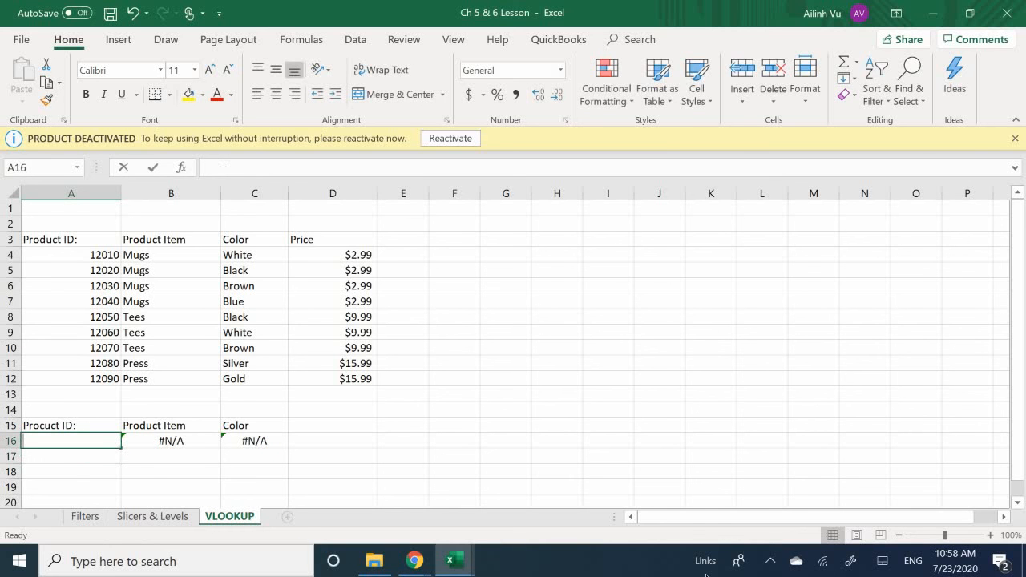
{"action": "type", "text": "50"}
{"action": "key", "text": "Return"}
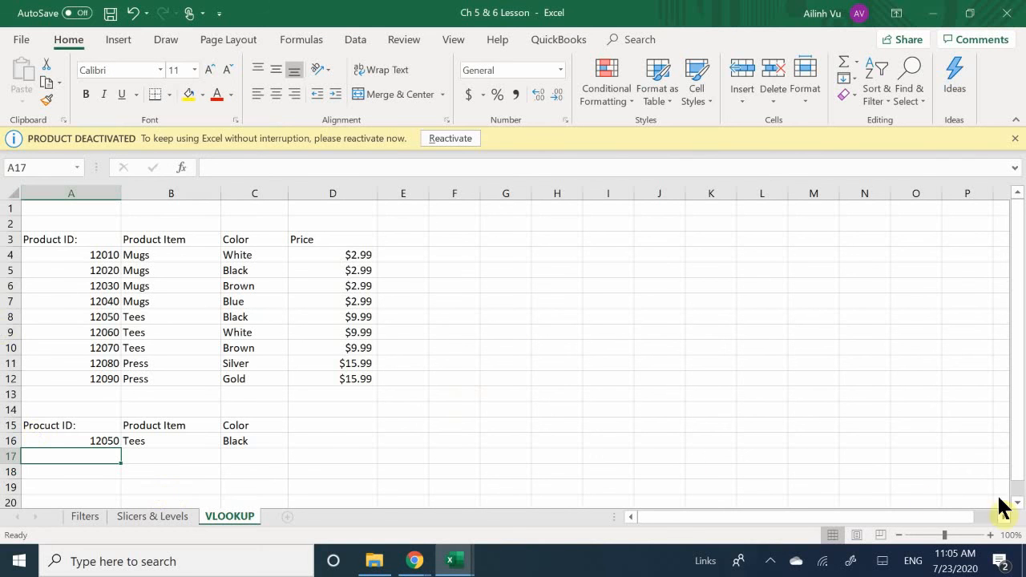
{"action": "left_click", "coordinate": [771, 555]}
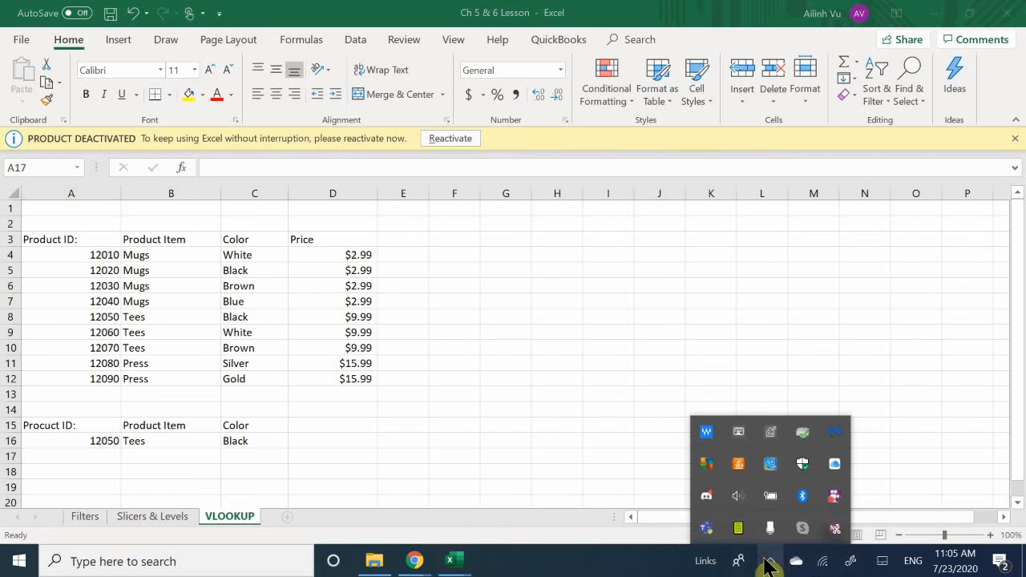
{"action": "right_click", "coordinate": [835, 498]}
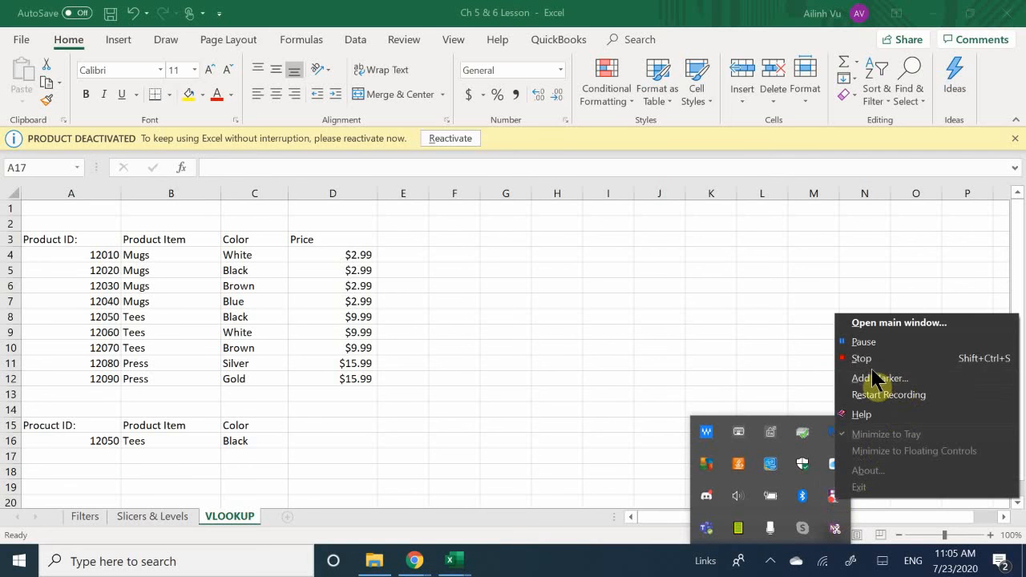